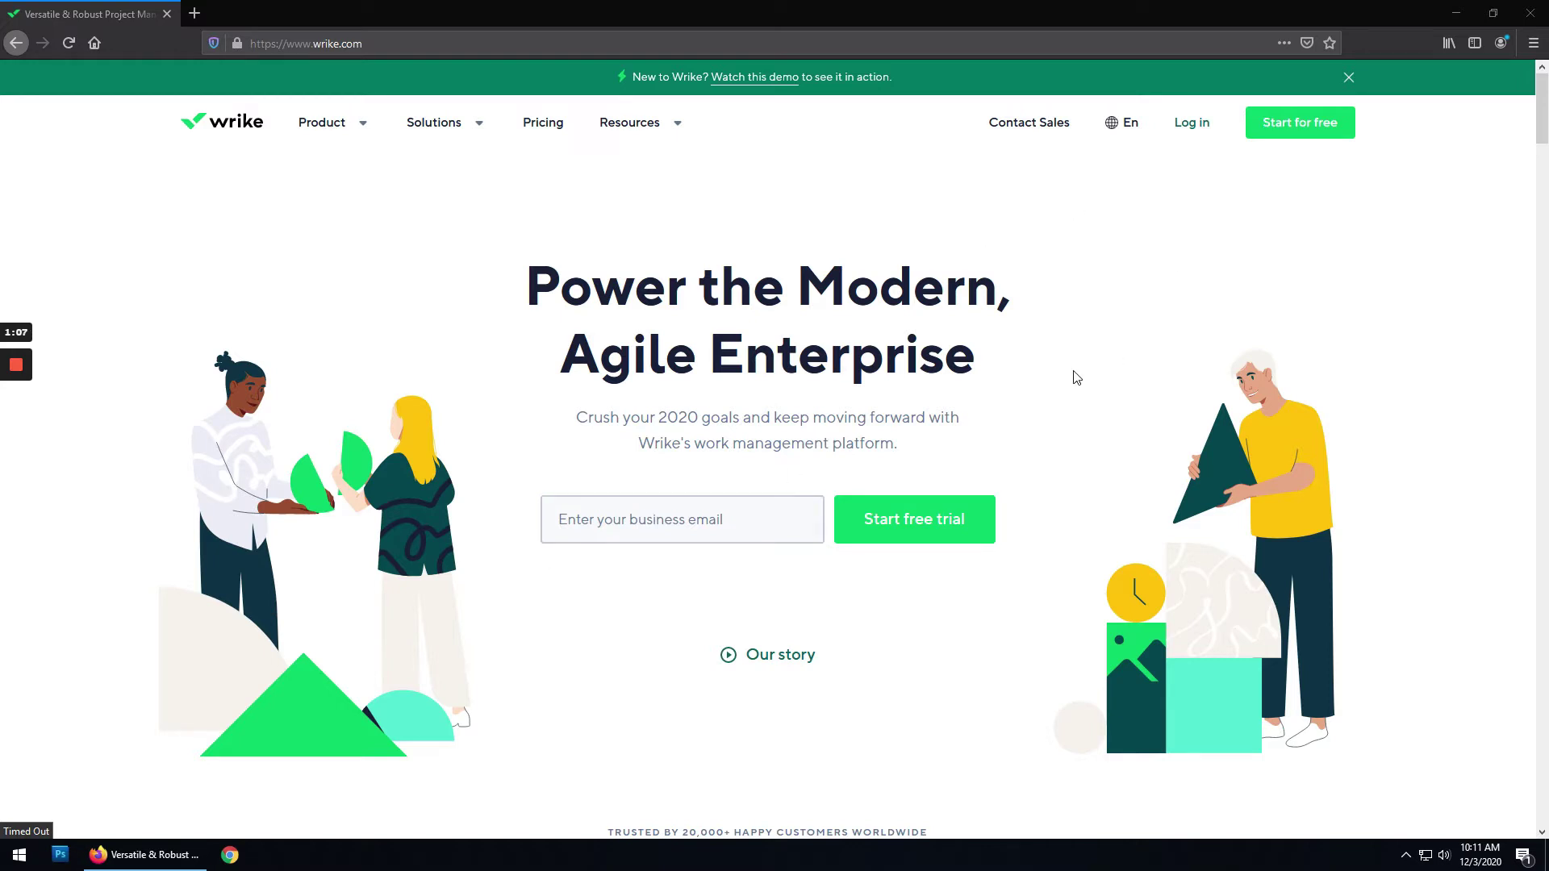
Step: Enter your e-mail address, start the free trial, and open the verification e-mail in the mailbox
left_click(682, 520)
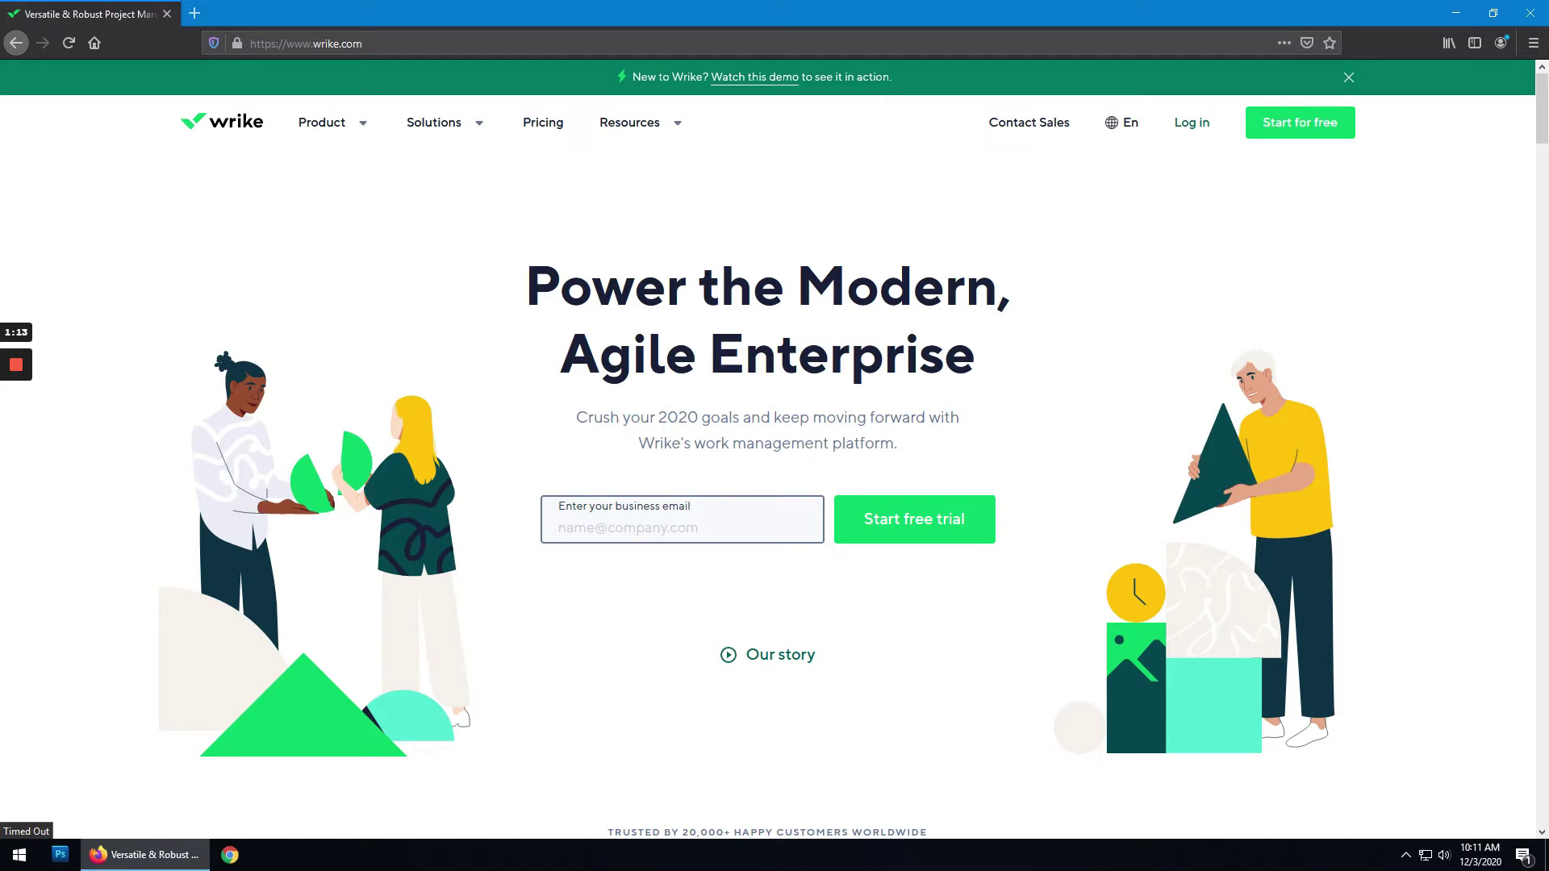
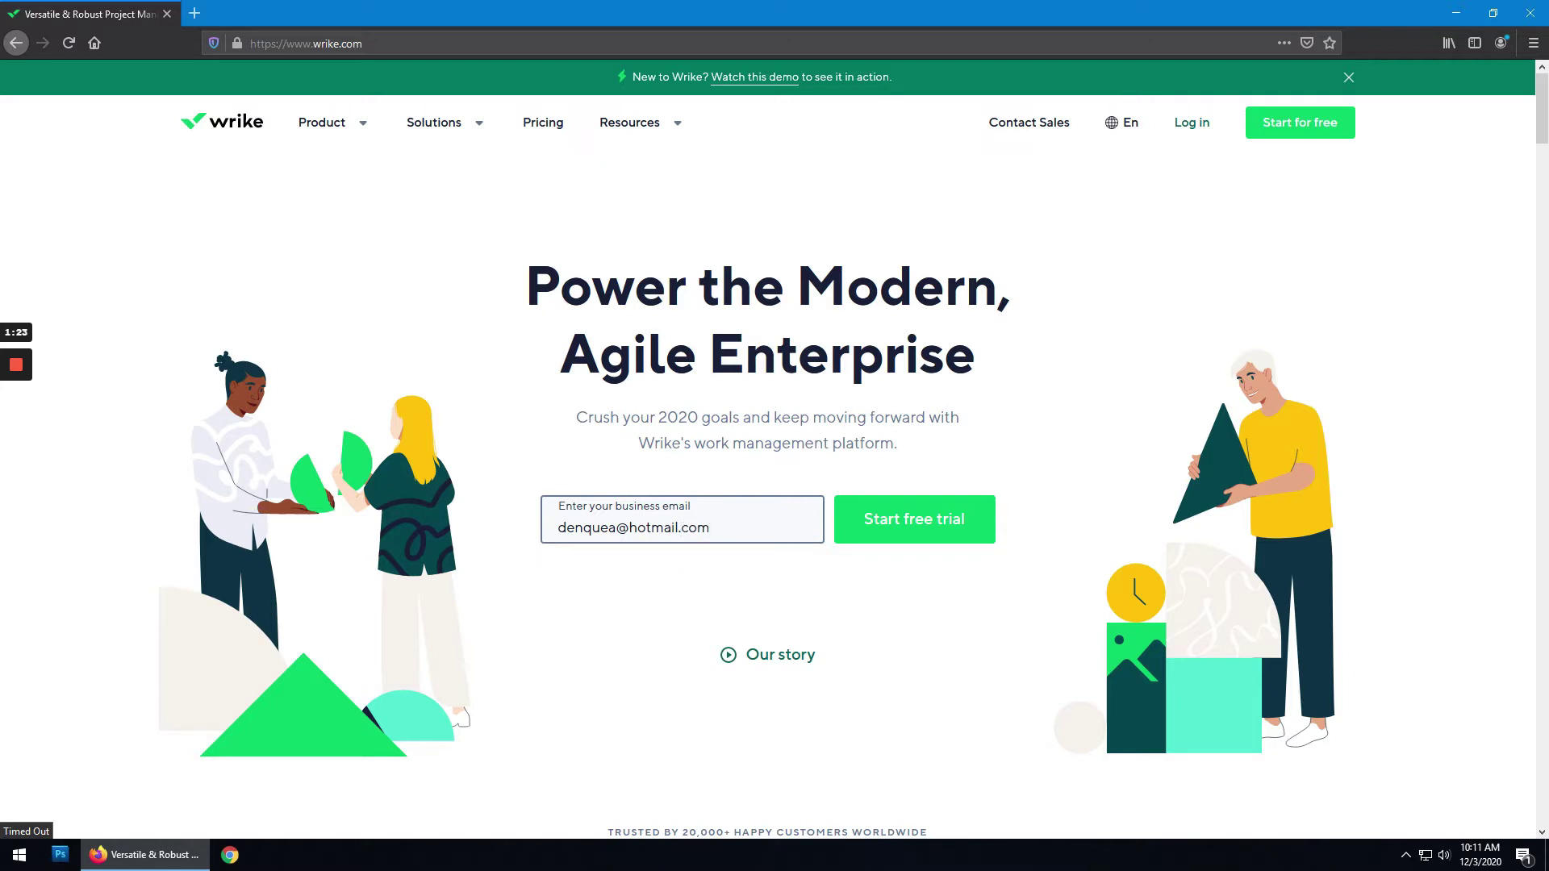
left_click(947, 525)
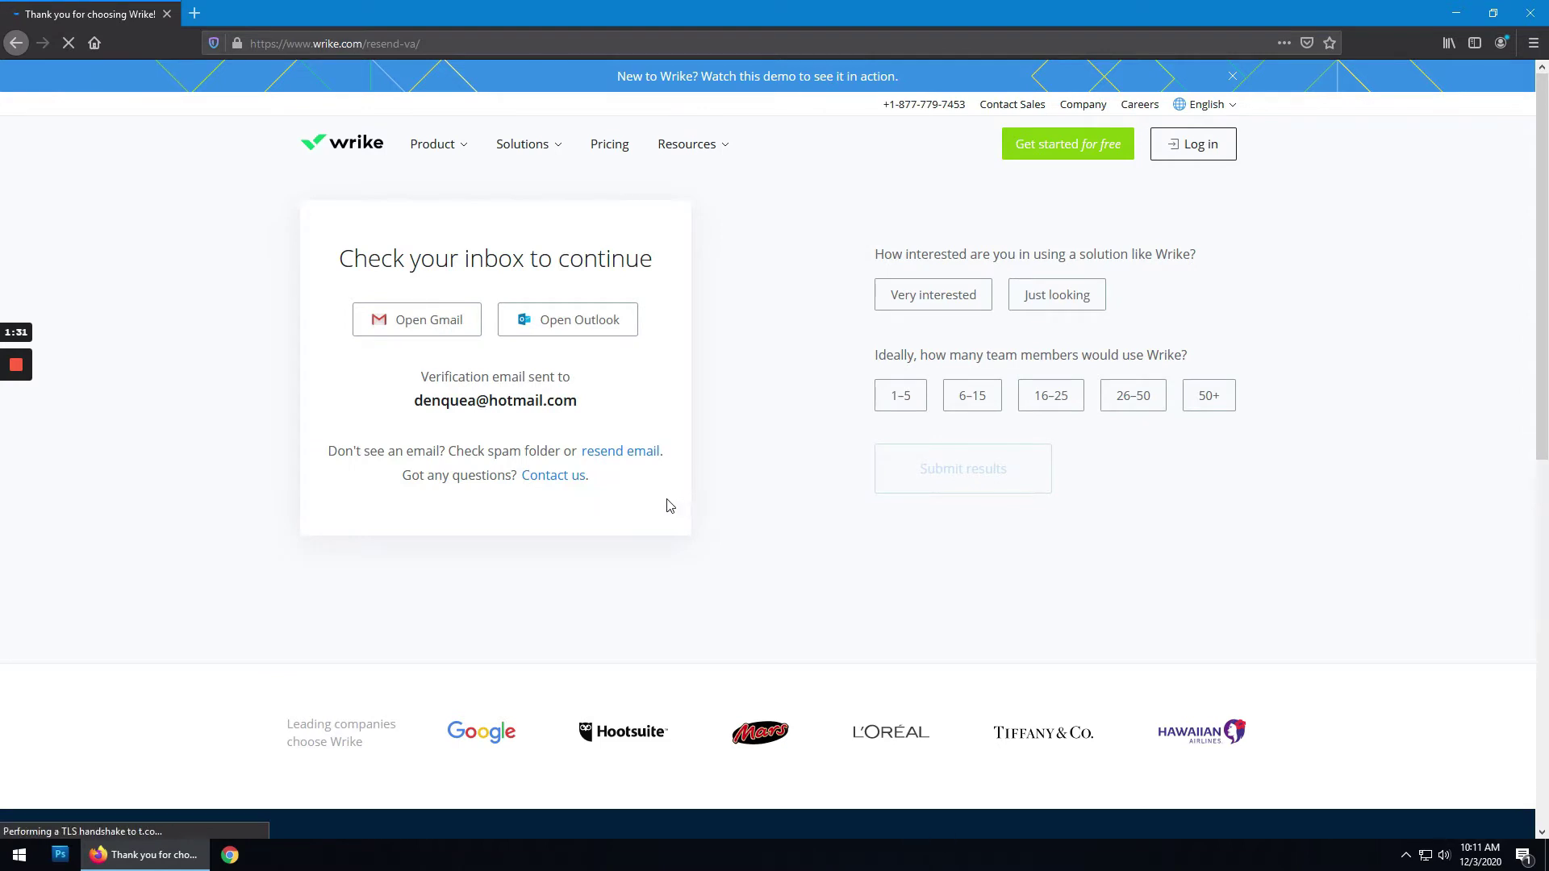
left_click(590, 327)
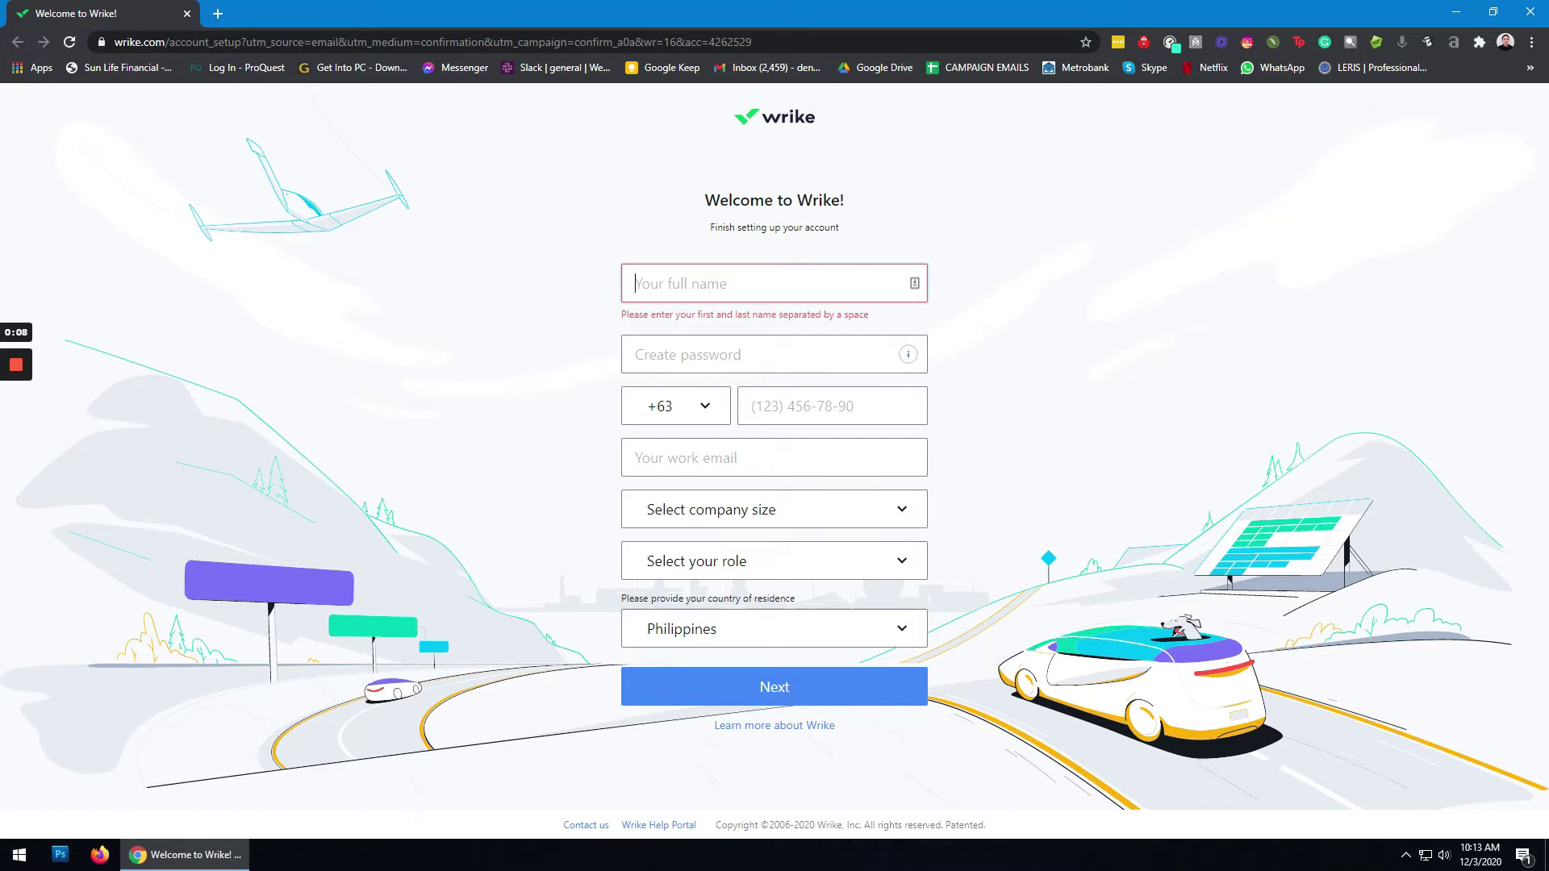
Step: Fill in your full name and an account password
key("Tab")
type("••")
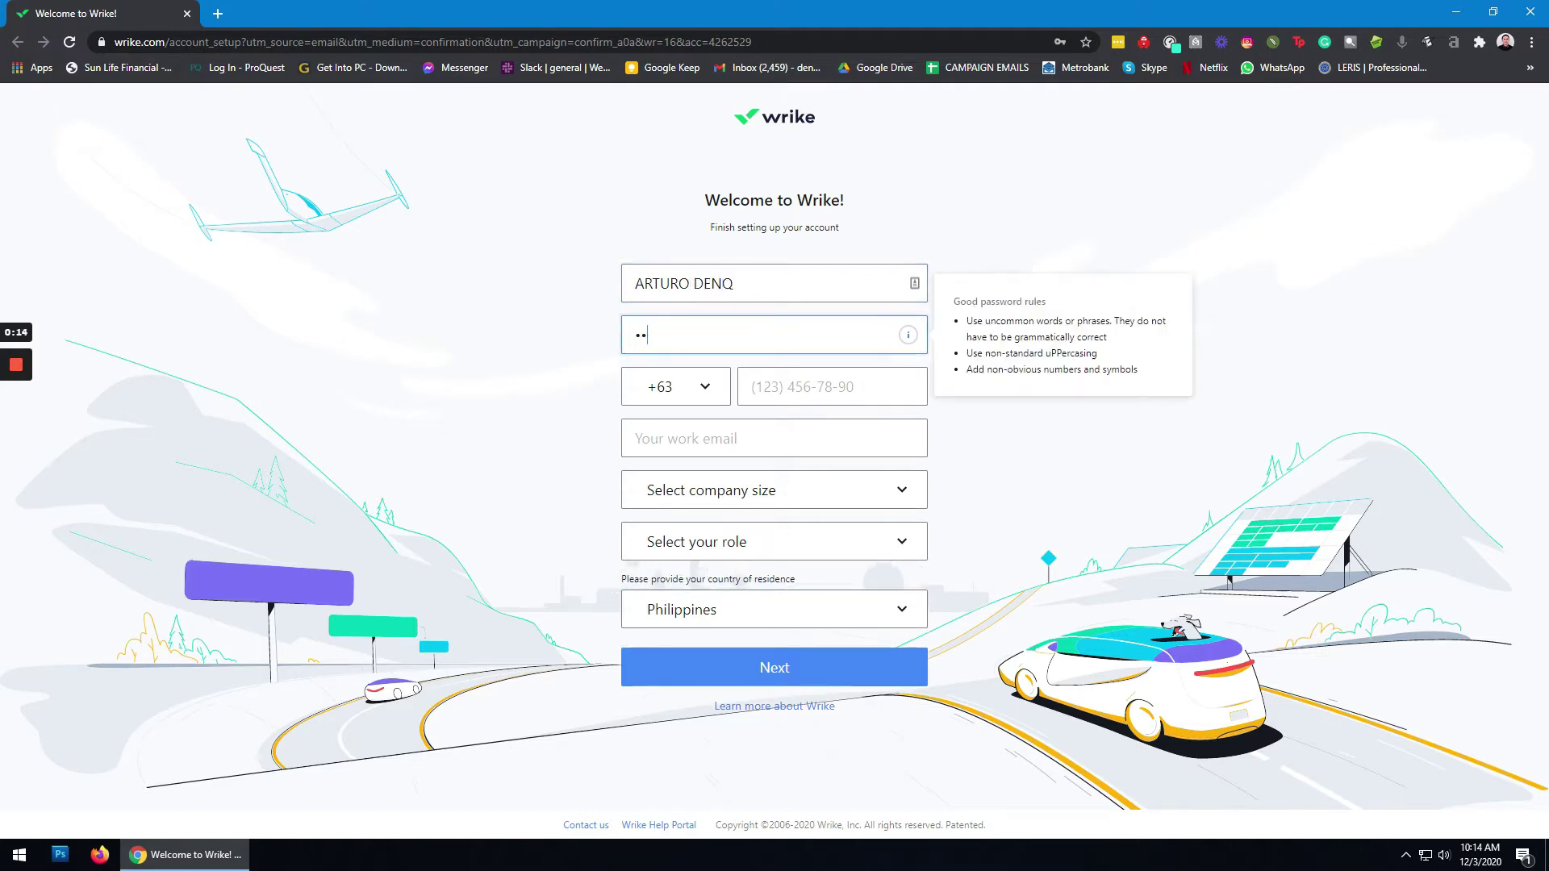
left_click(733, 283)
type("UE")
key("Tab")
key("BackSpace")
type("••••••••")
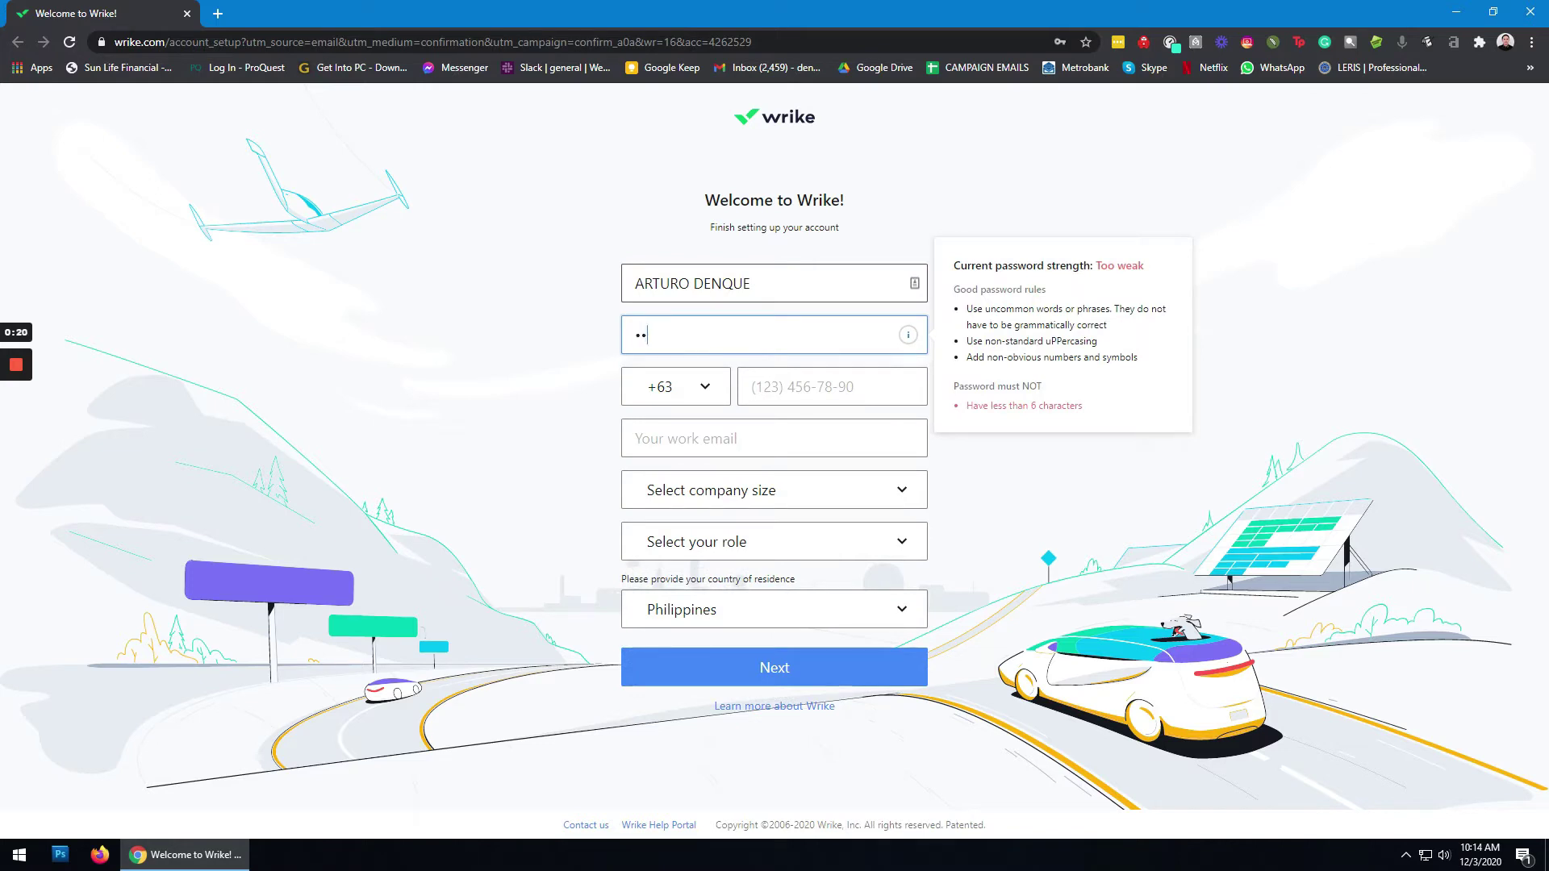
type("••")
Step: Enter your phone number and work e-mail address
left_click(677, 386)
left_click(831, 387)
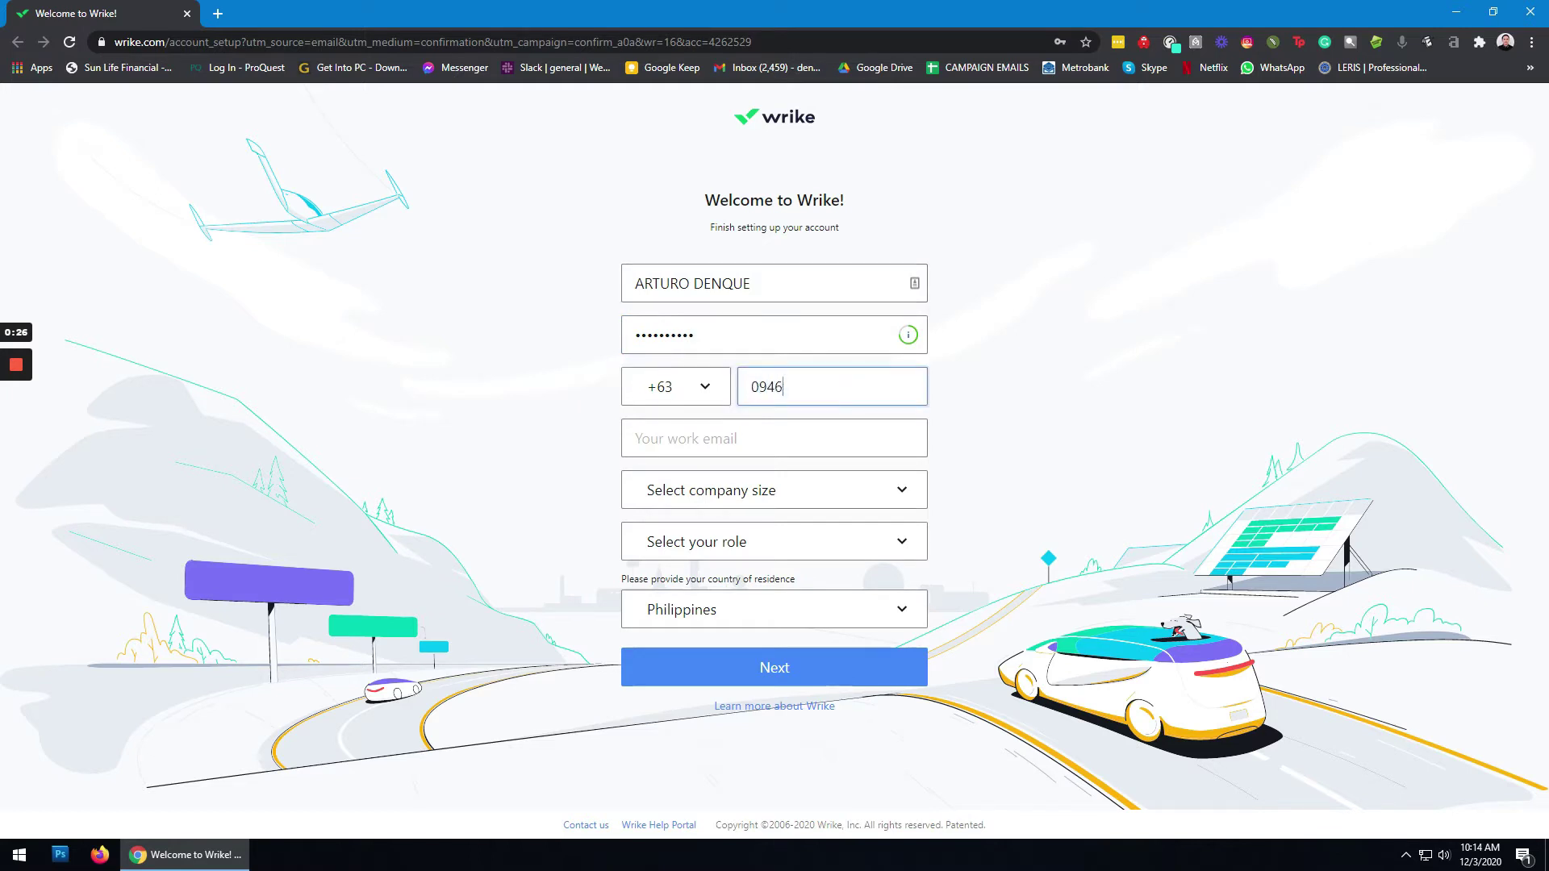
left_click(775, 438)
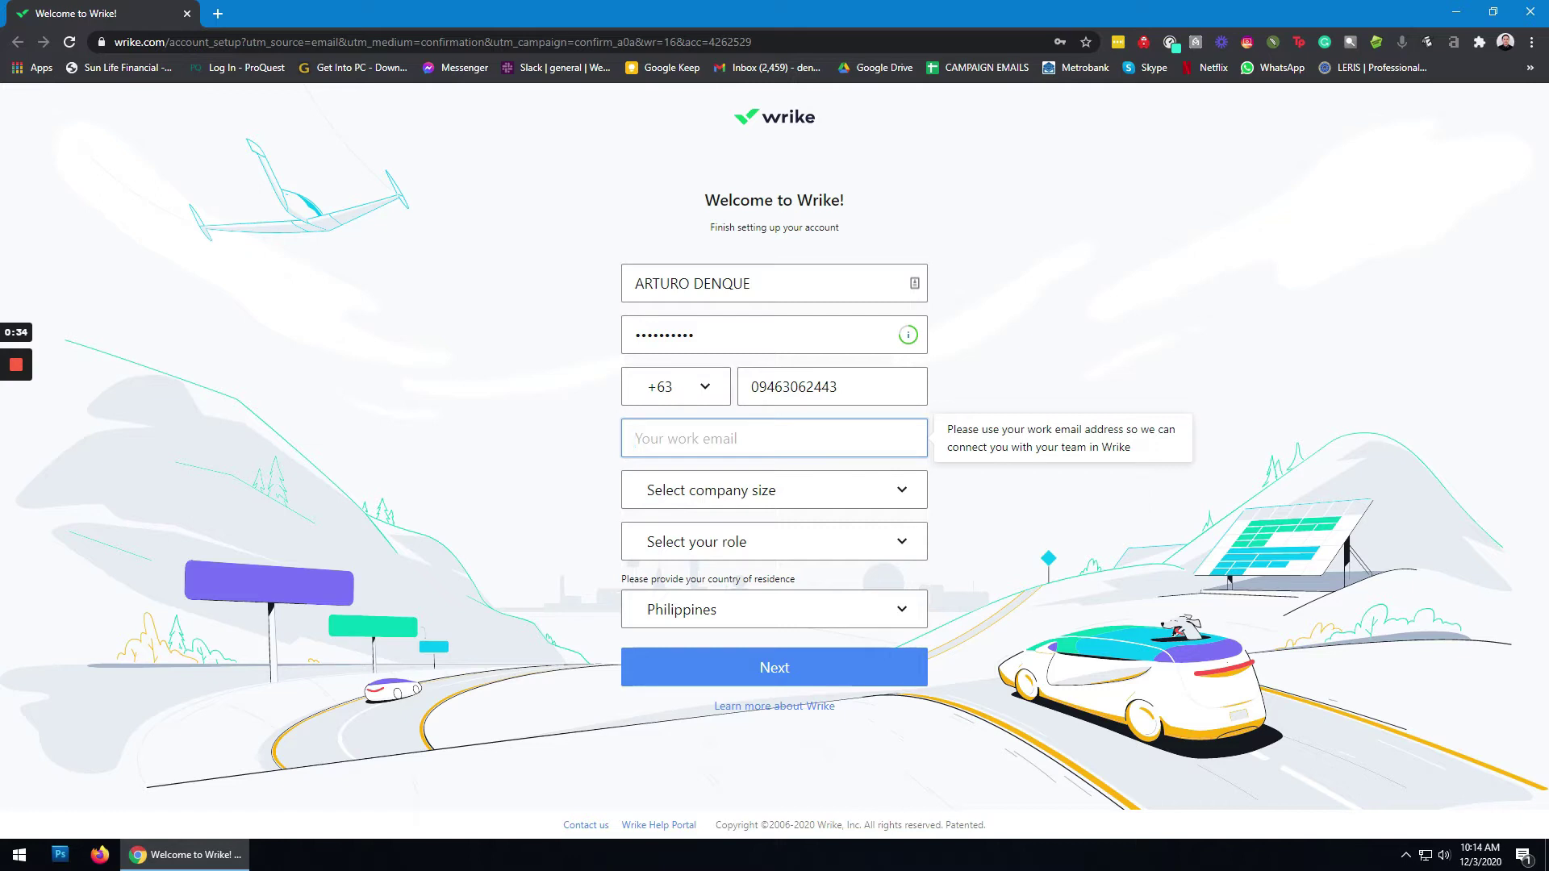
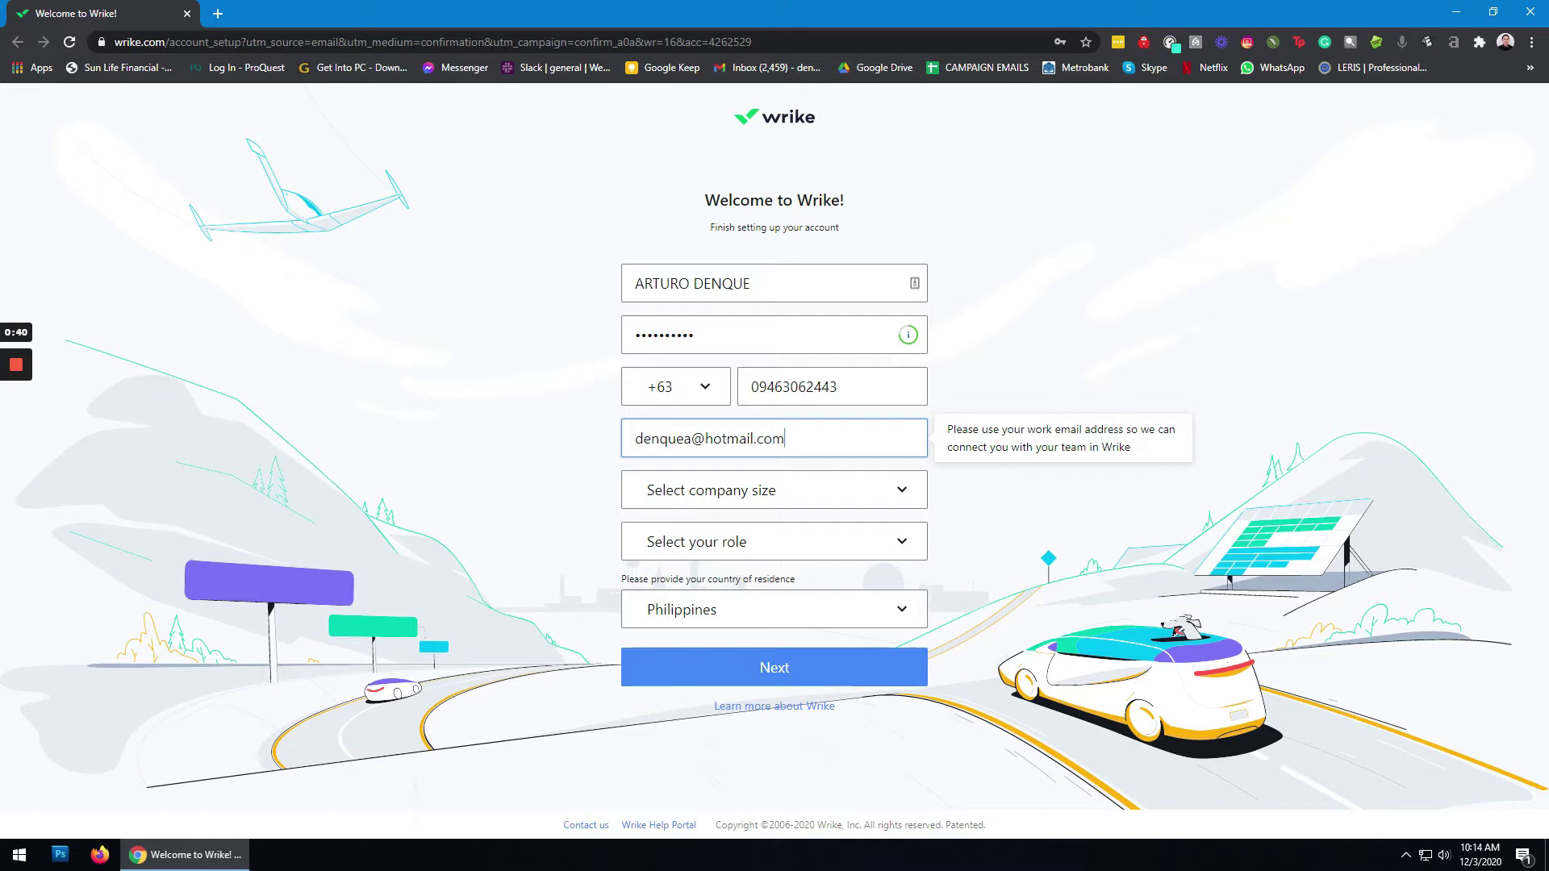
Step: Set company size to Myself only and role to Project Management, then submit
left_click(823, 494)
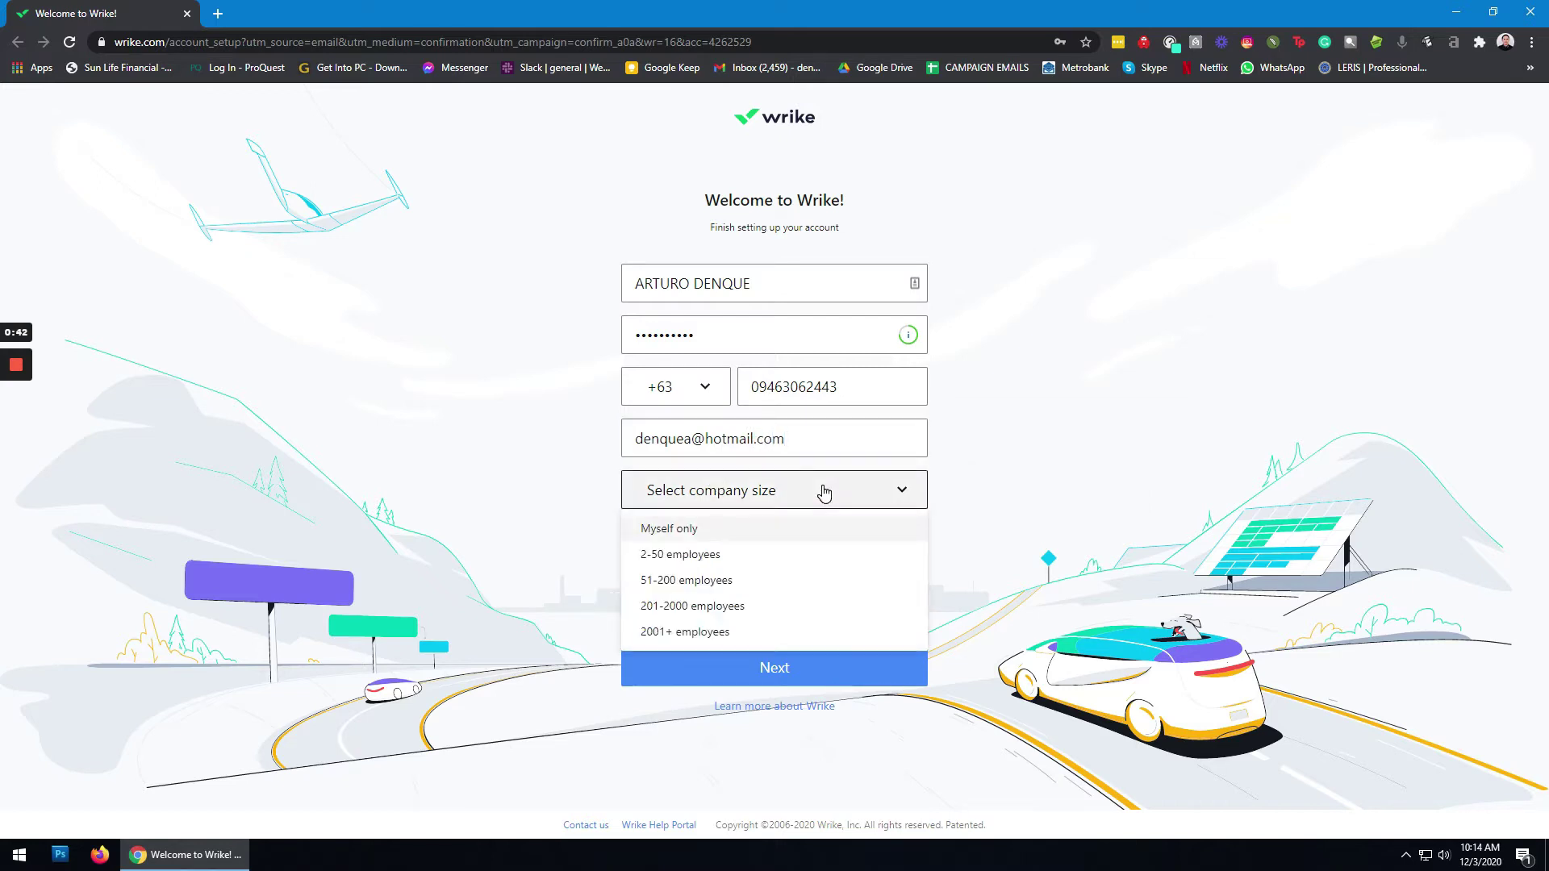
left_click(763, 531)
left_click(777, 544)
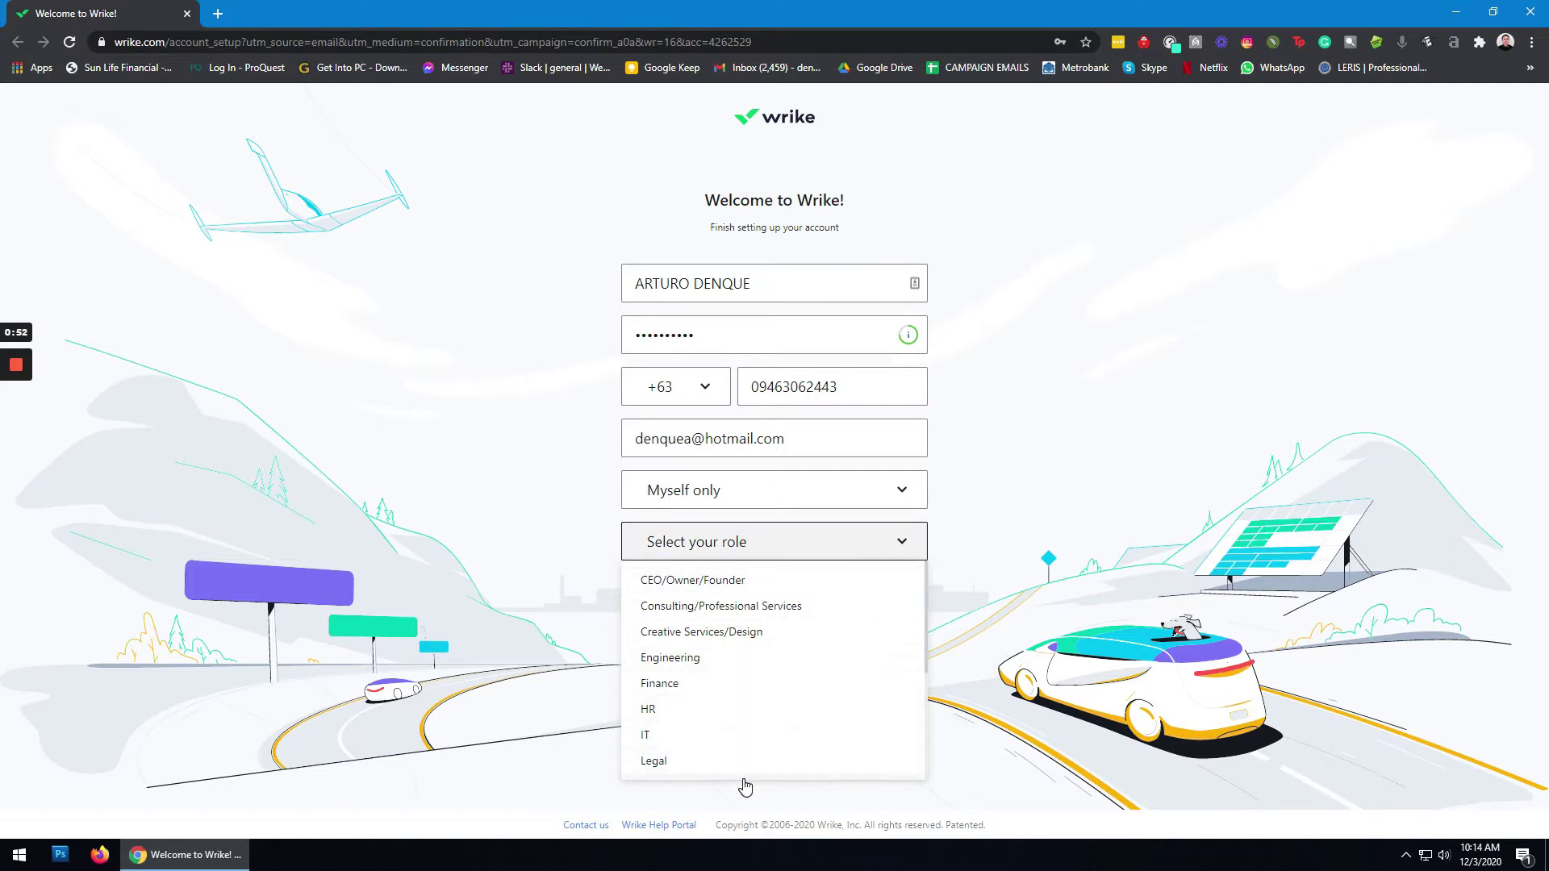
scroll(752, 710, "down", 3)
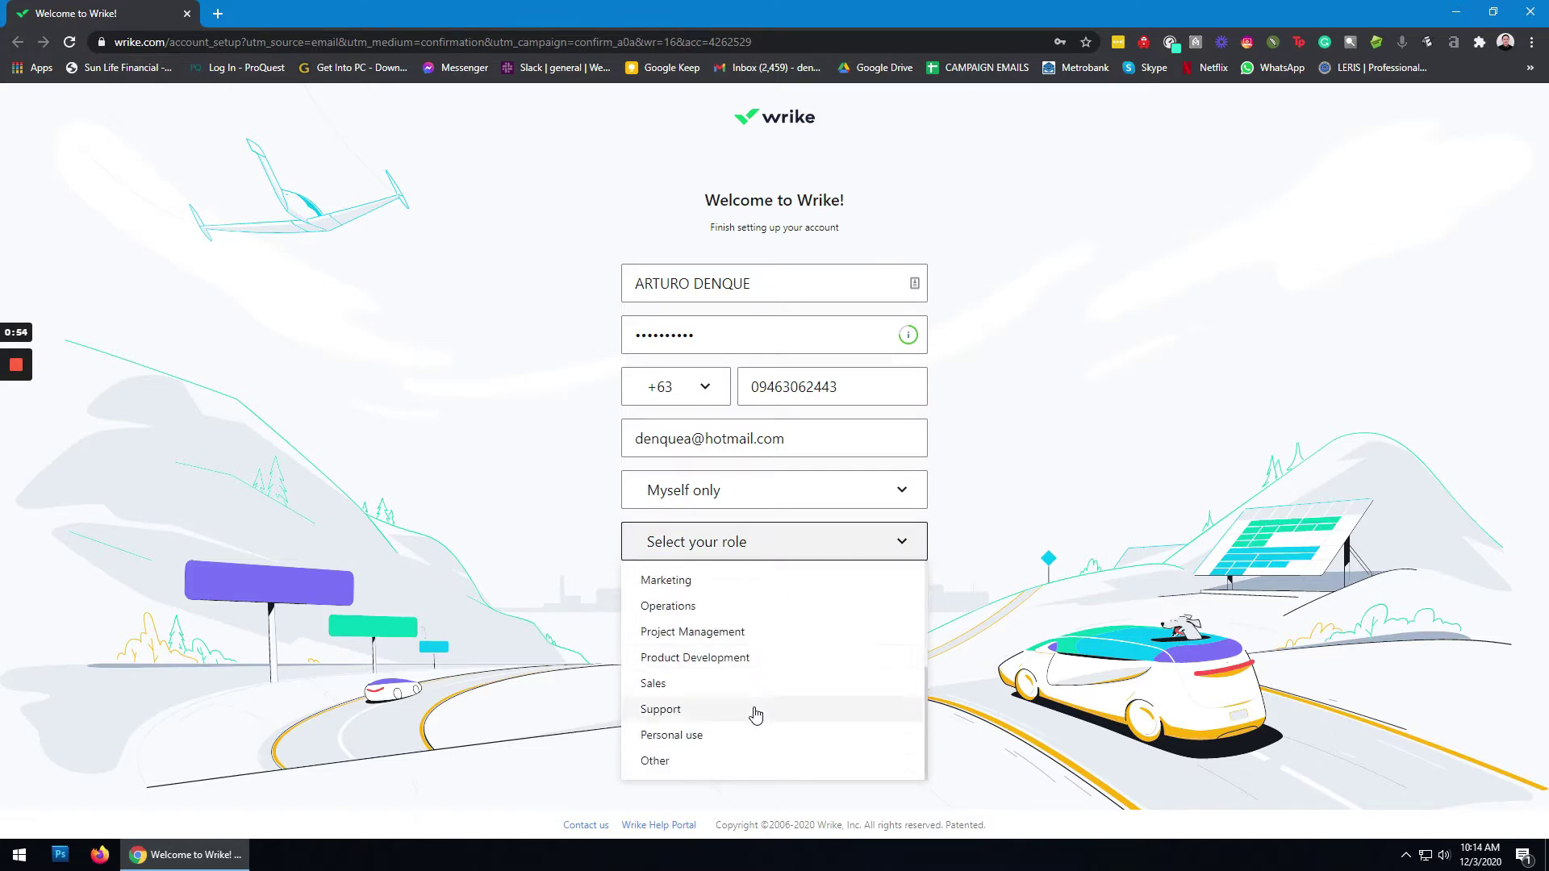
left_click(710, 633)
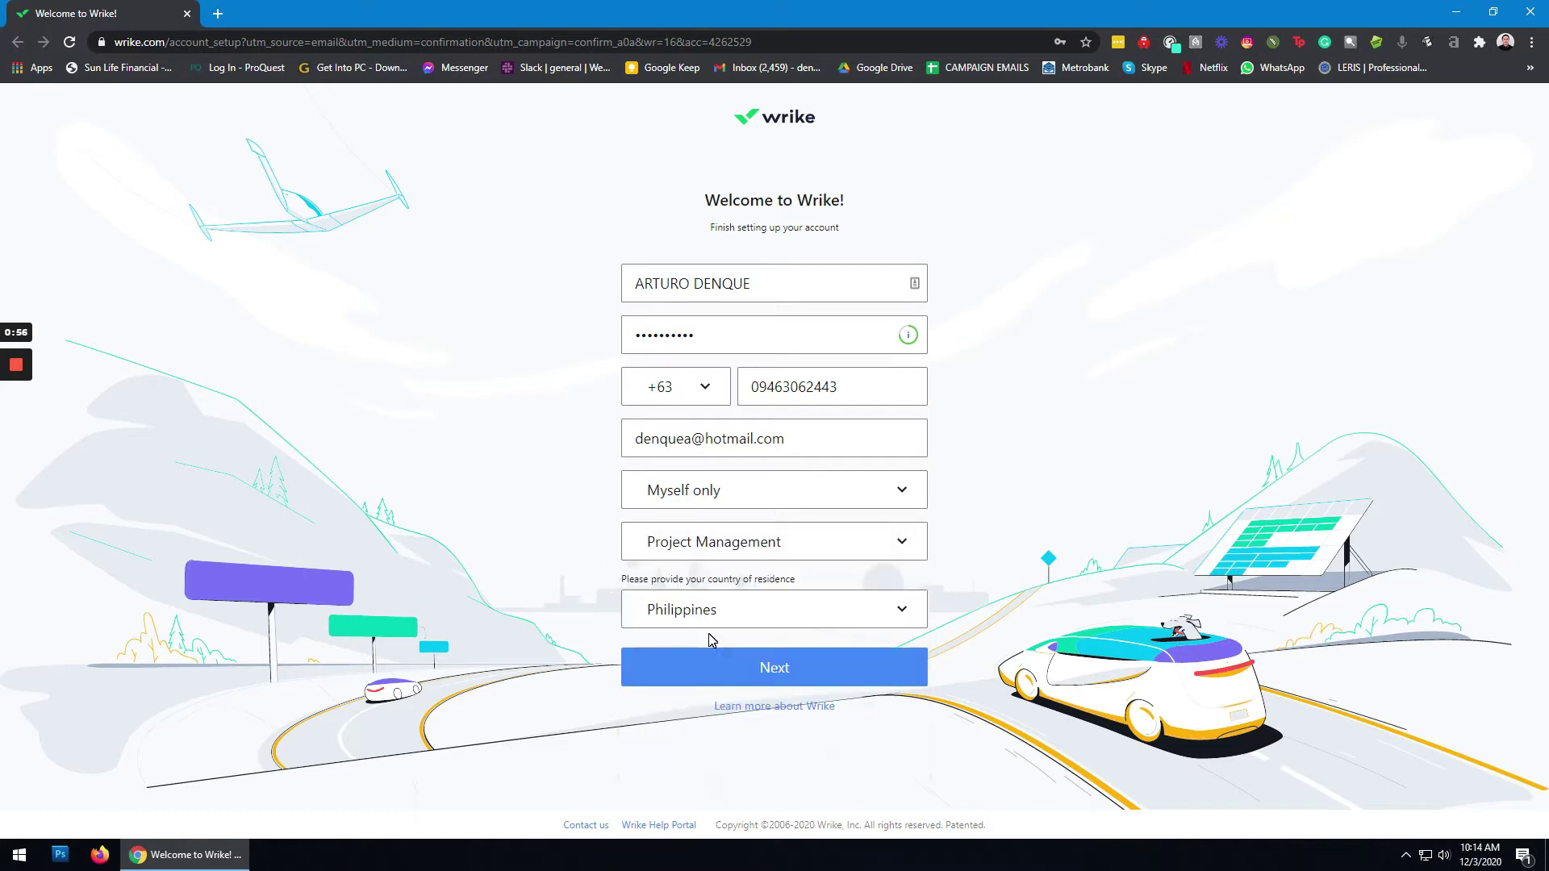
left_click(771, 676)
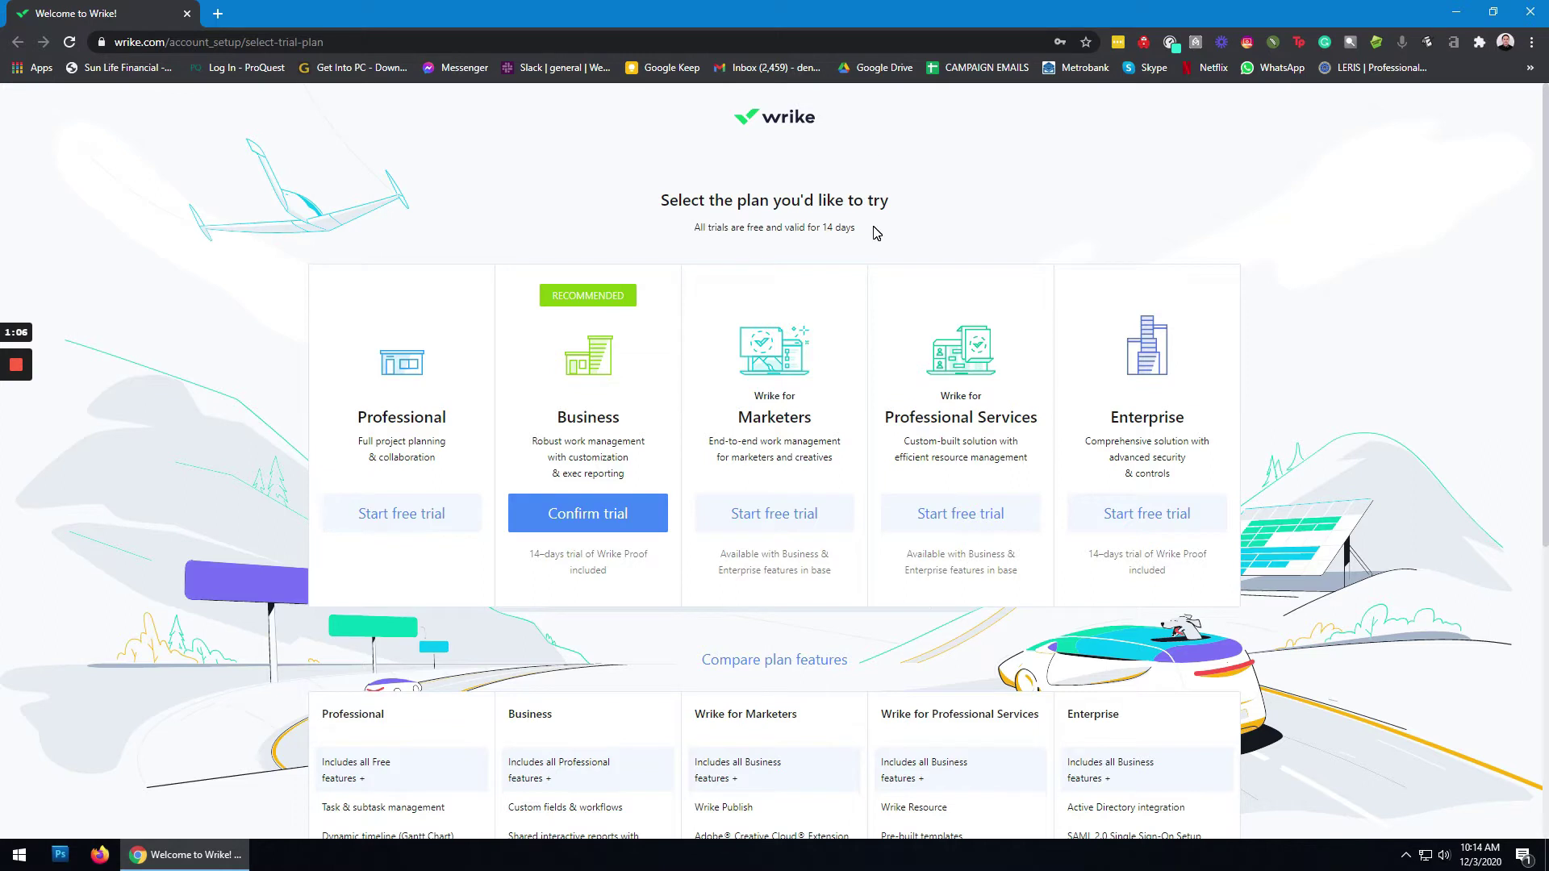
Step: Confirm the Business plan free trial and skip inviting teammates
scroll(202, 540, "down", 1)
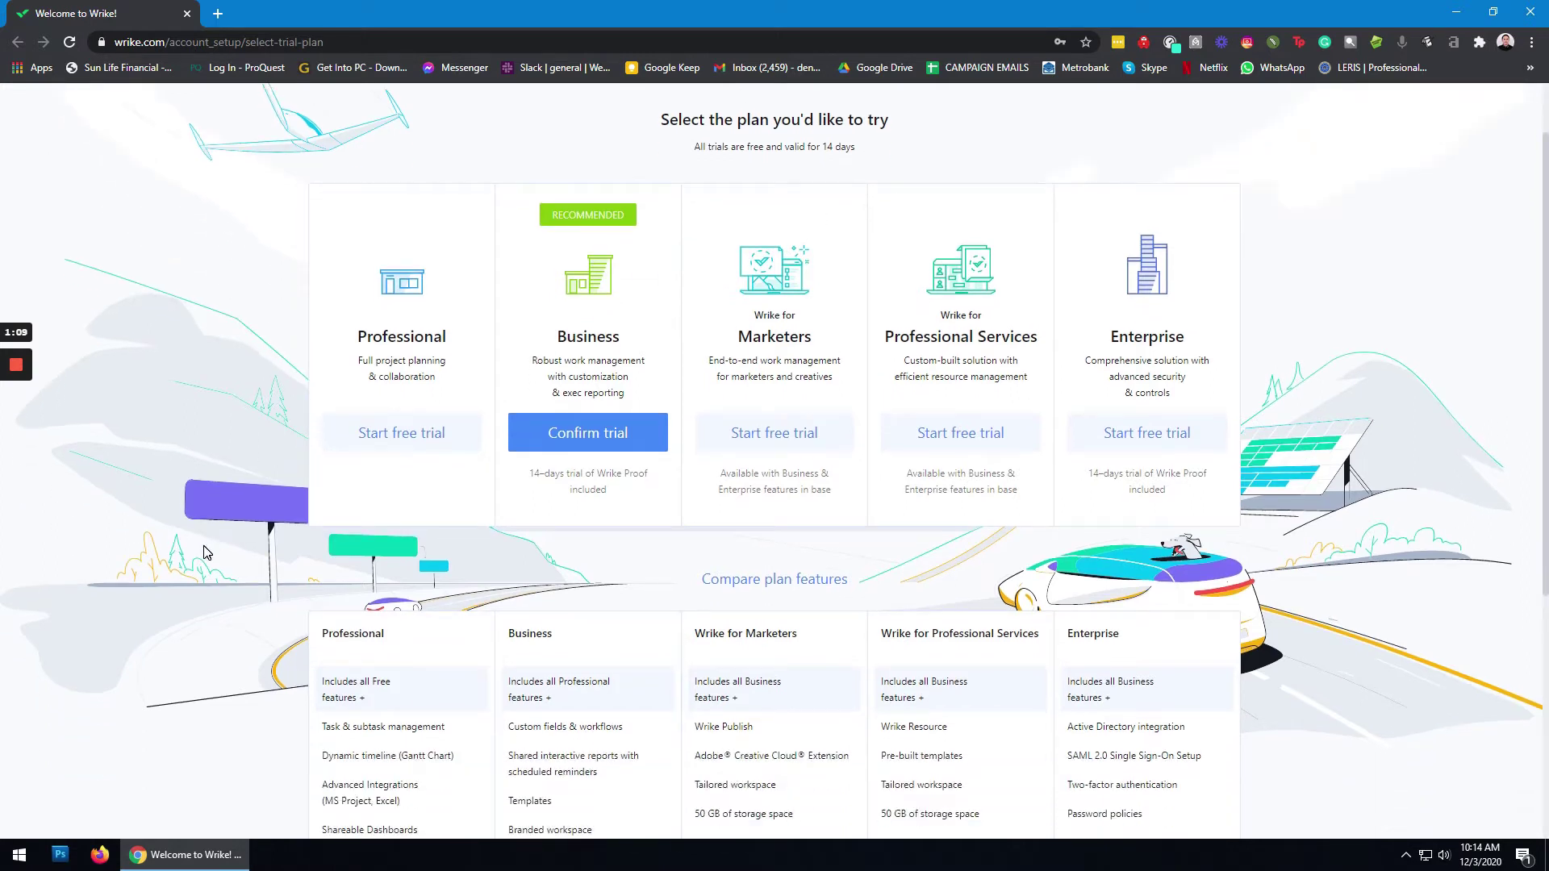
left_click(600, 440)
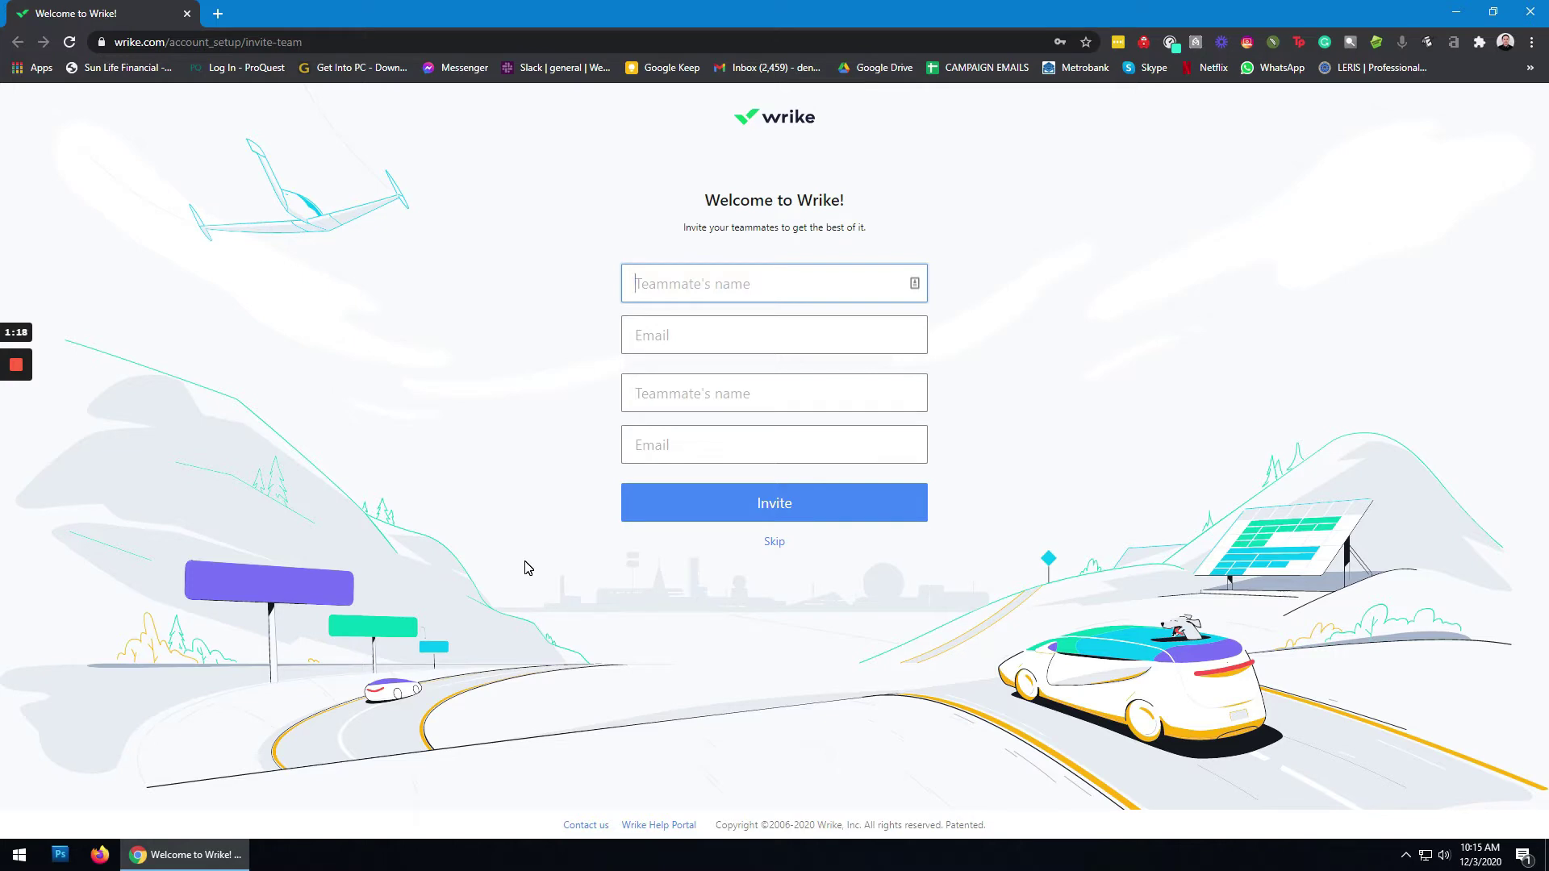
left_click(776, 543)
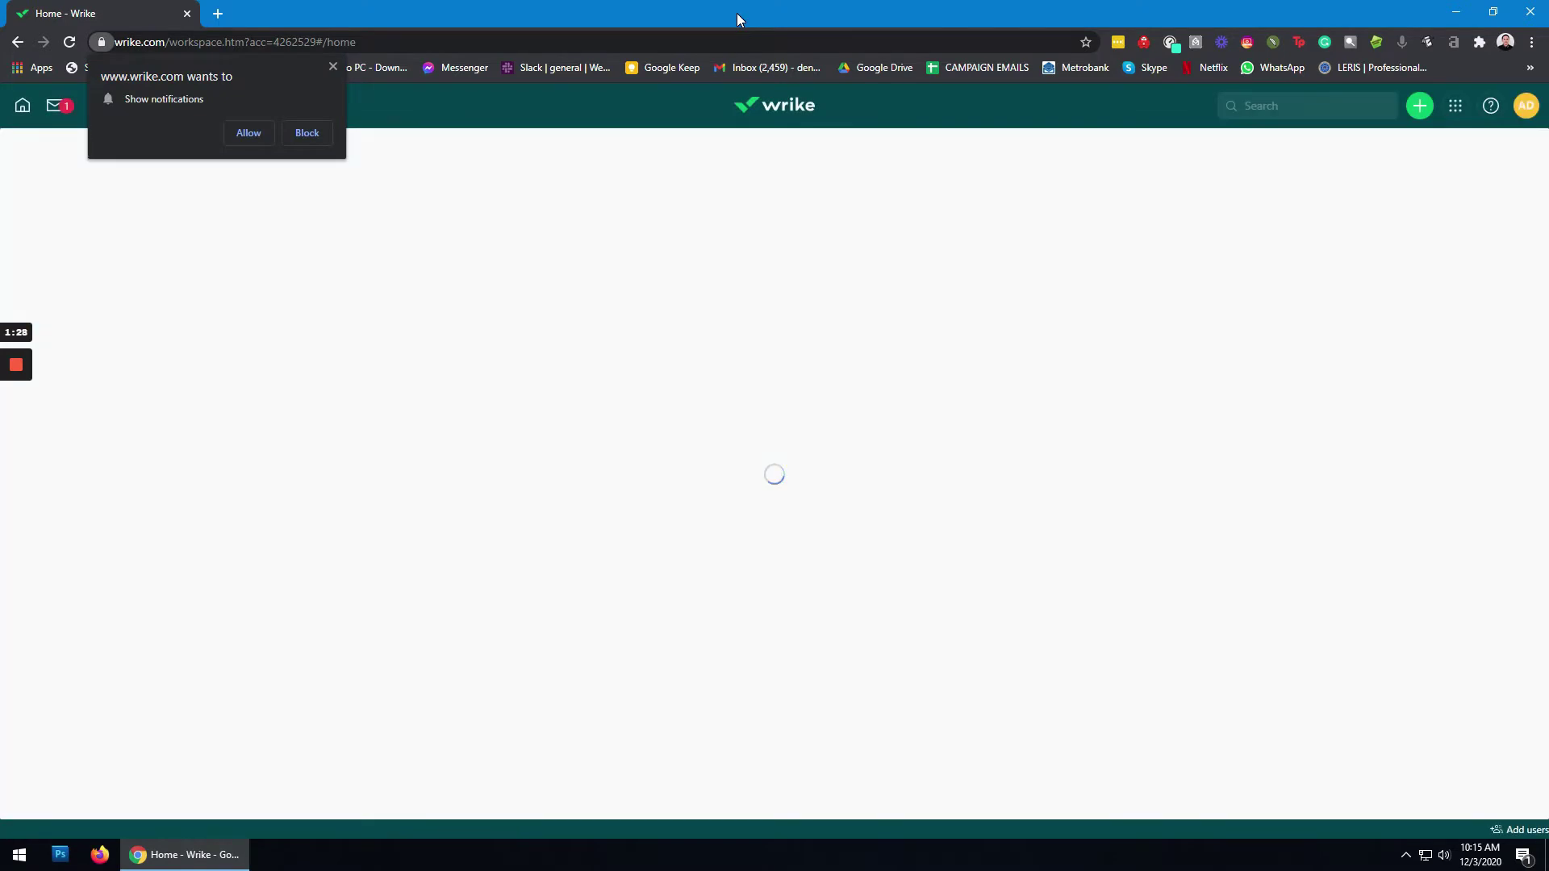
Step: Dismiss the notification prompt, continue with default template settings, and close the welcome video
left_click(331, 65)
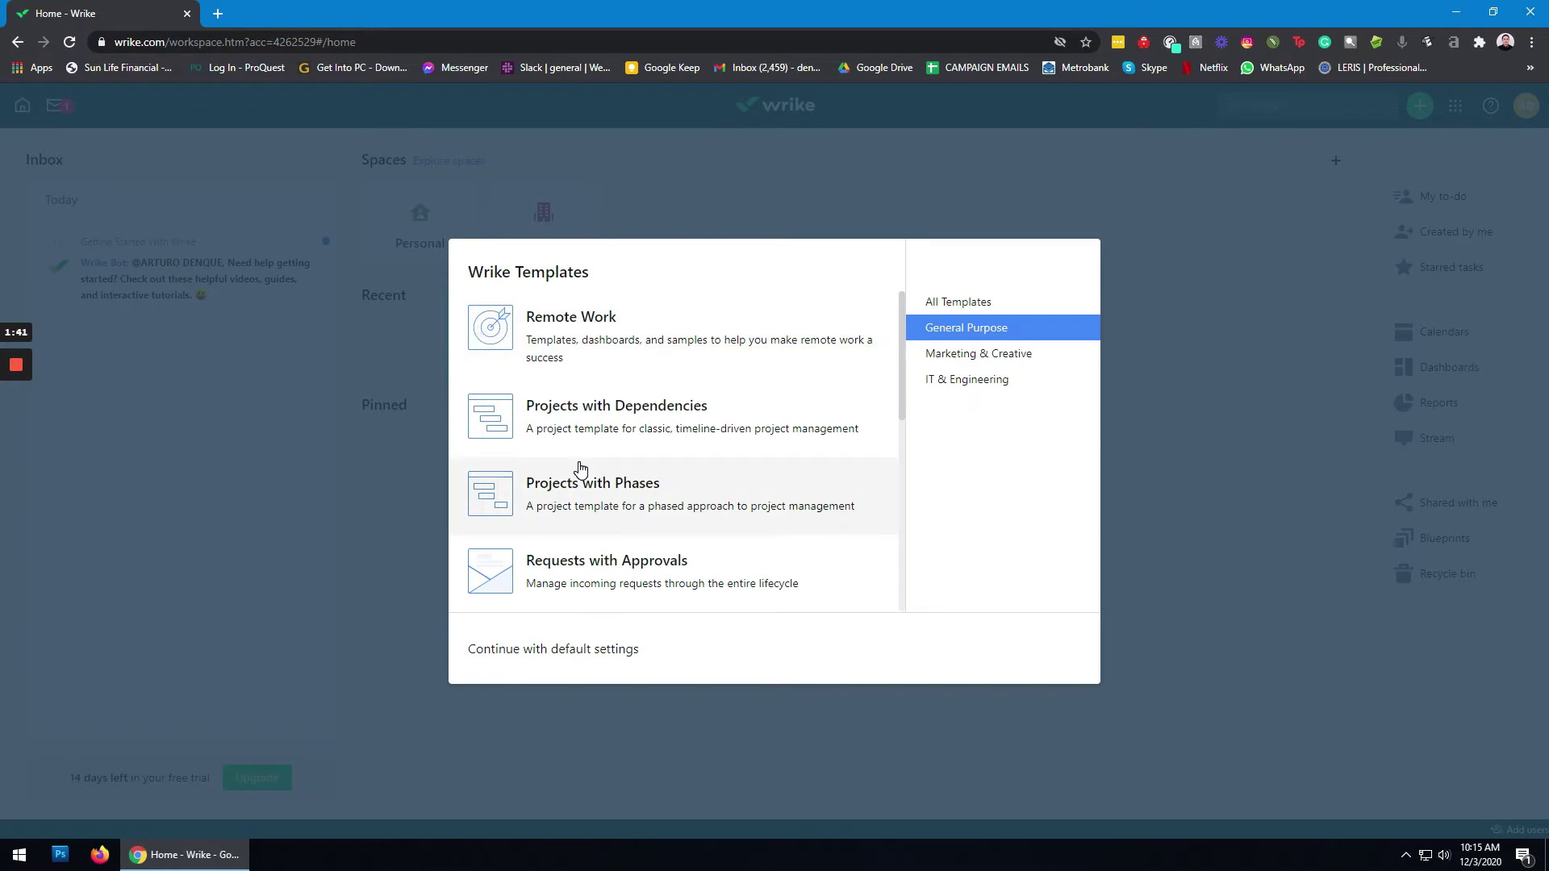
left_click(496, 332)
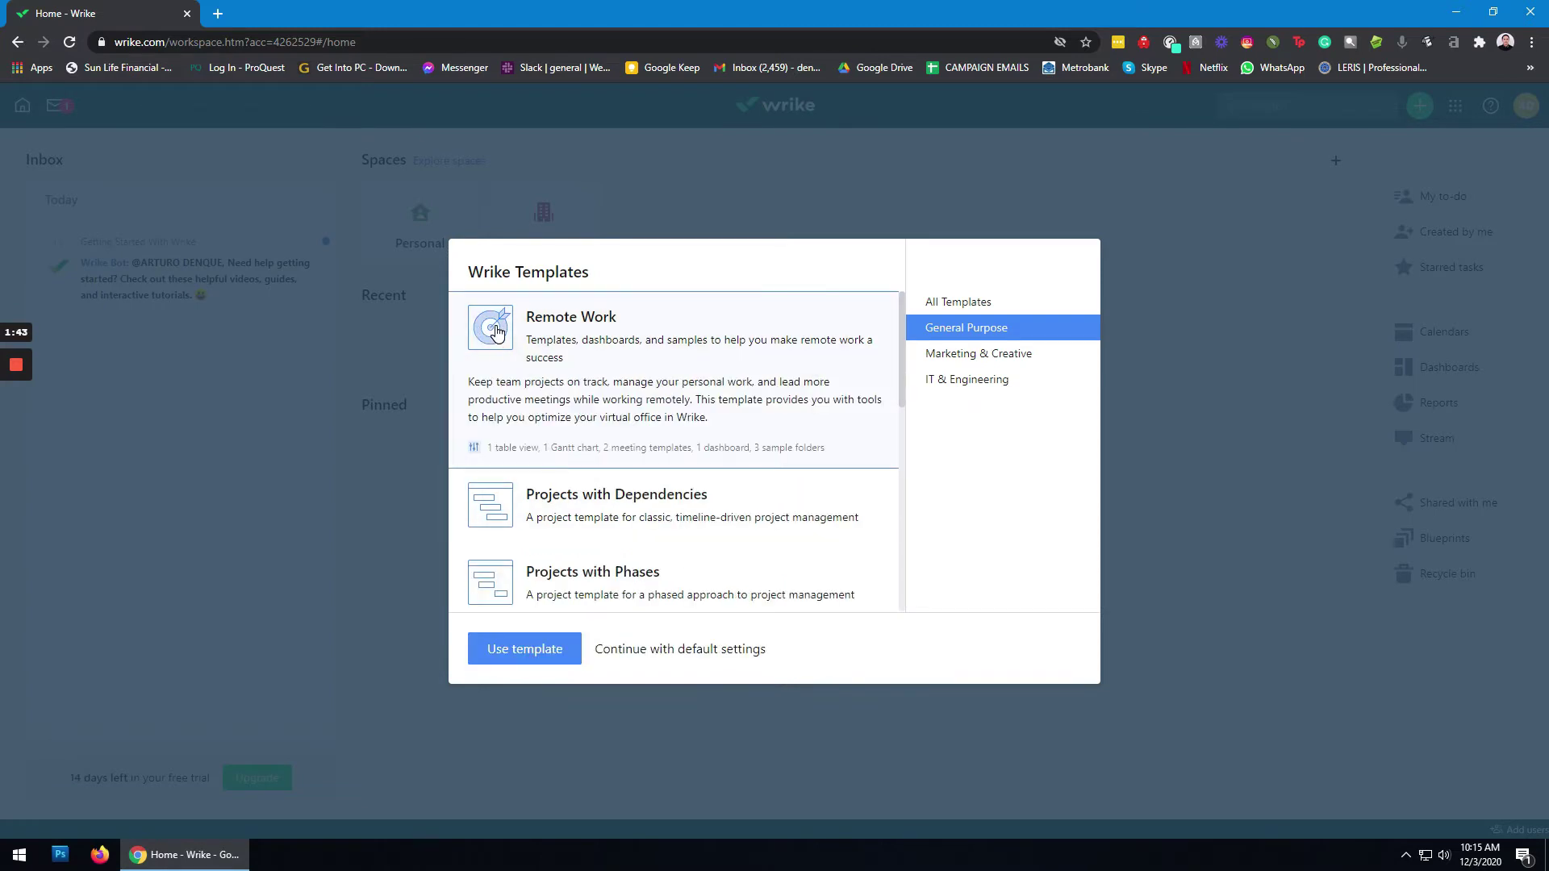
left_click(727, 655)
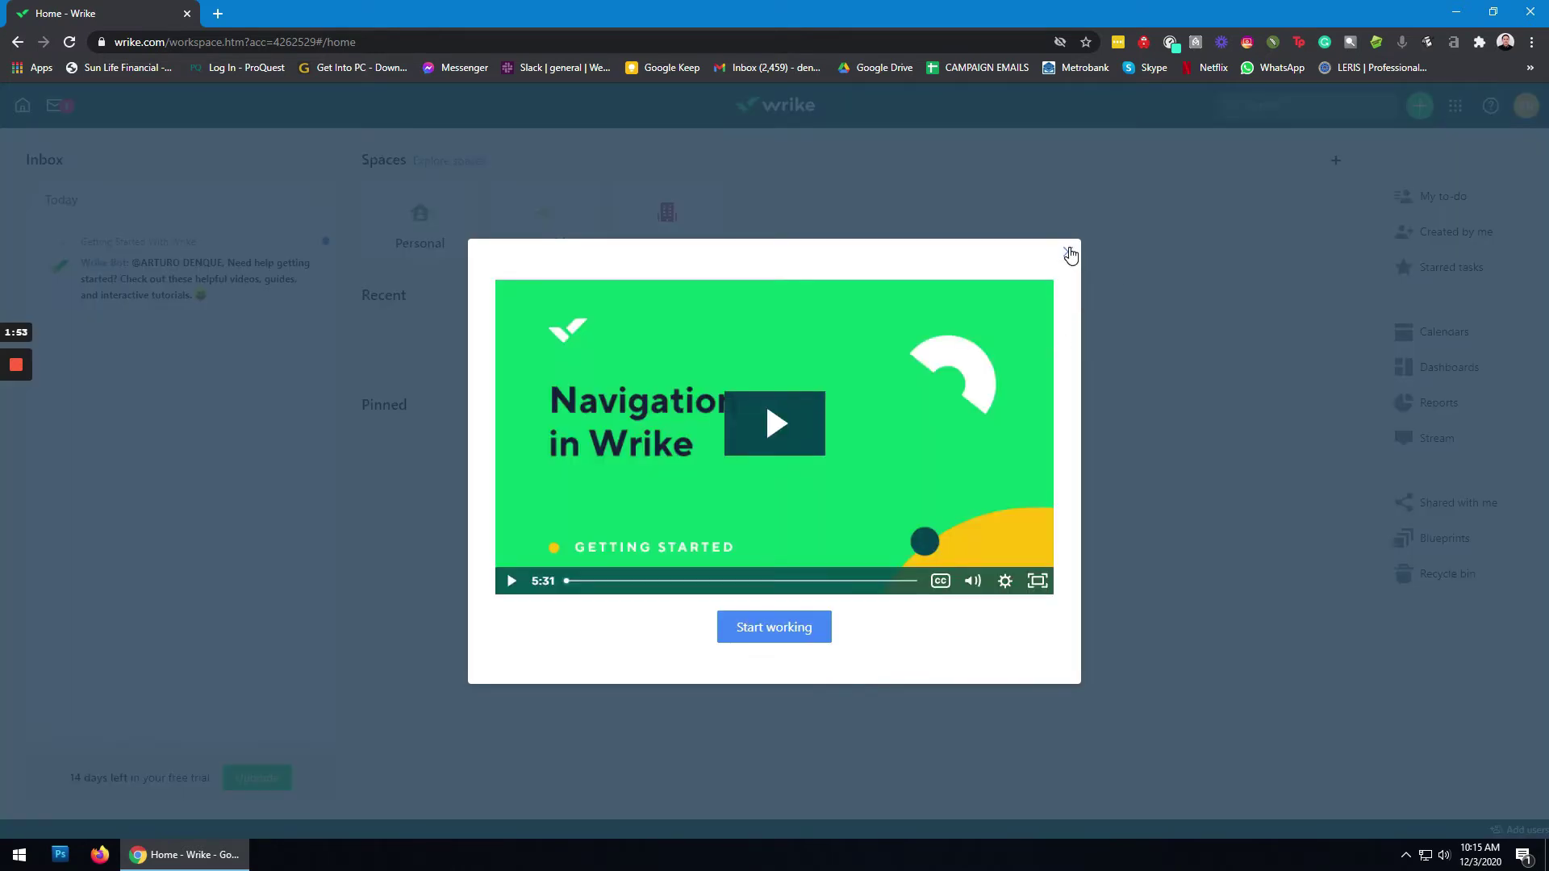
left_click(1071, 255)
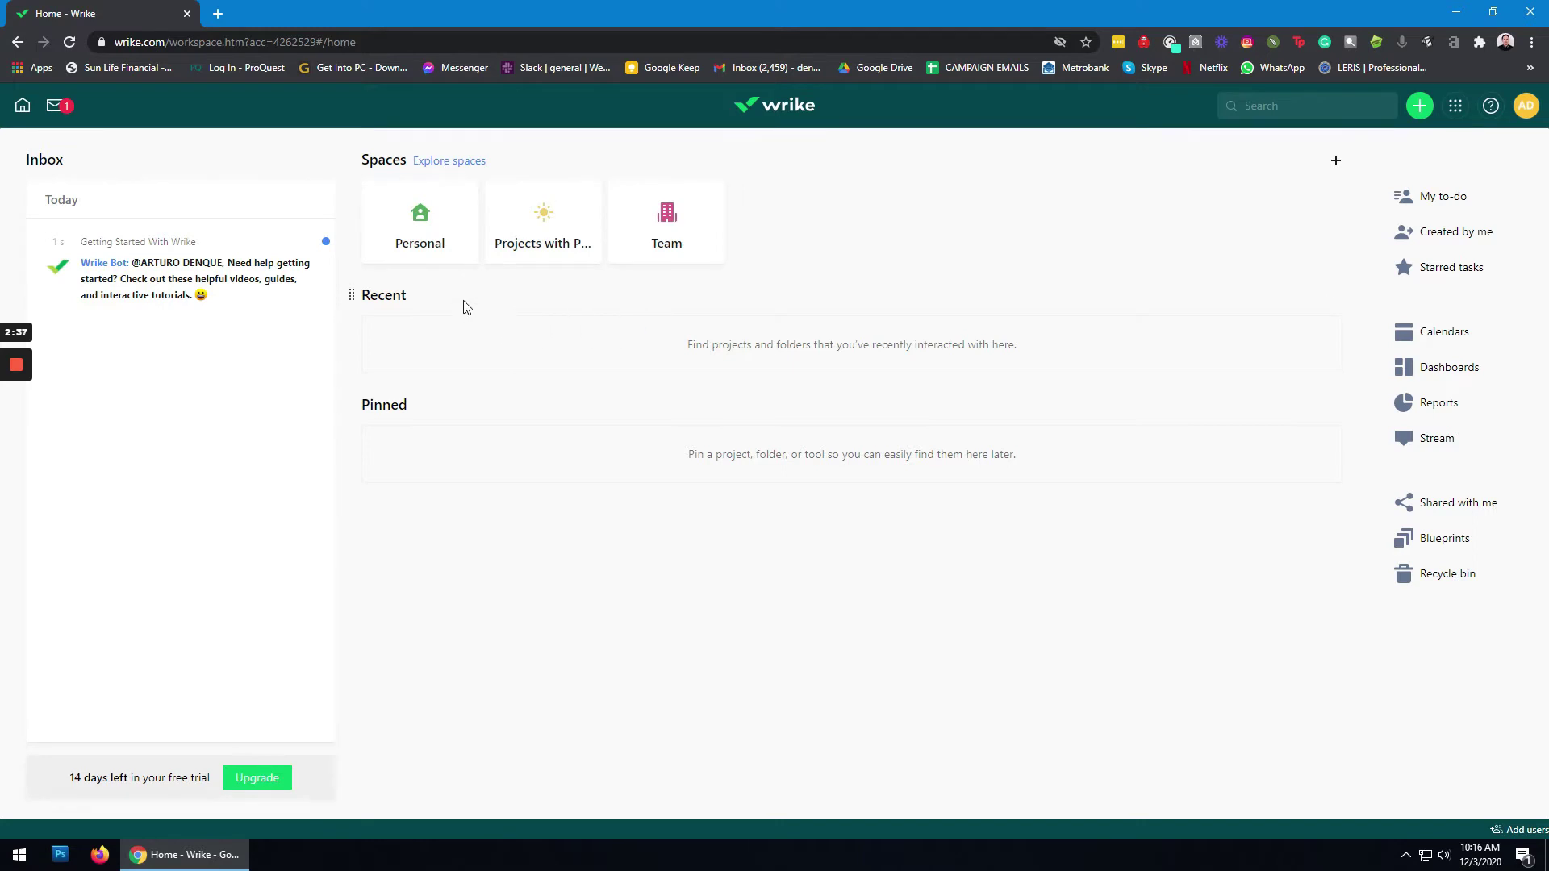
Step: Open the Personal space from the home page's Spaces
left_click(415, 229)
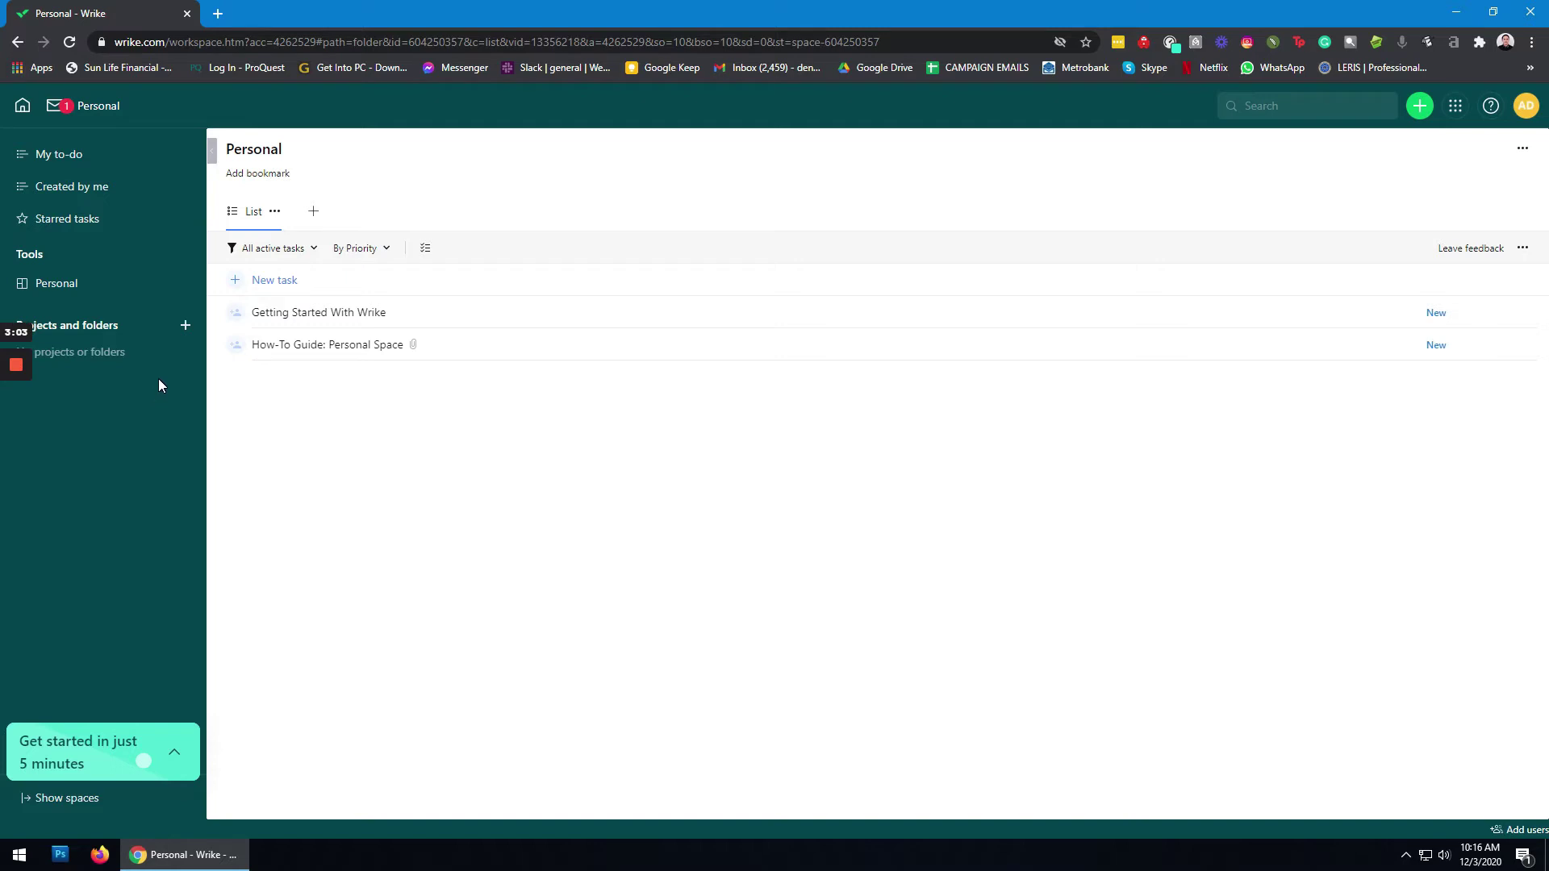
Step: Create a project called 'THESIS PROJECT' under Projects and folders in Personal
left_click(185, 327)
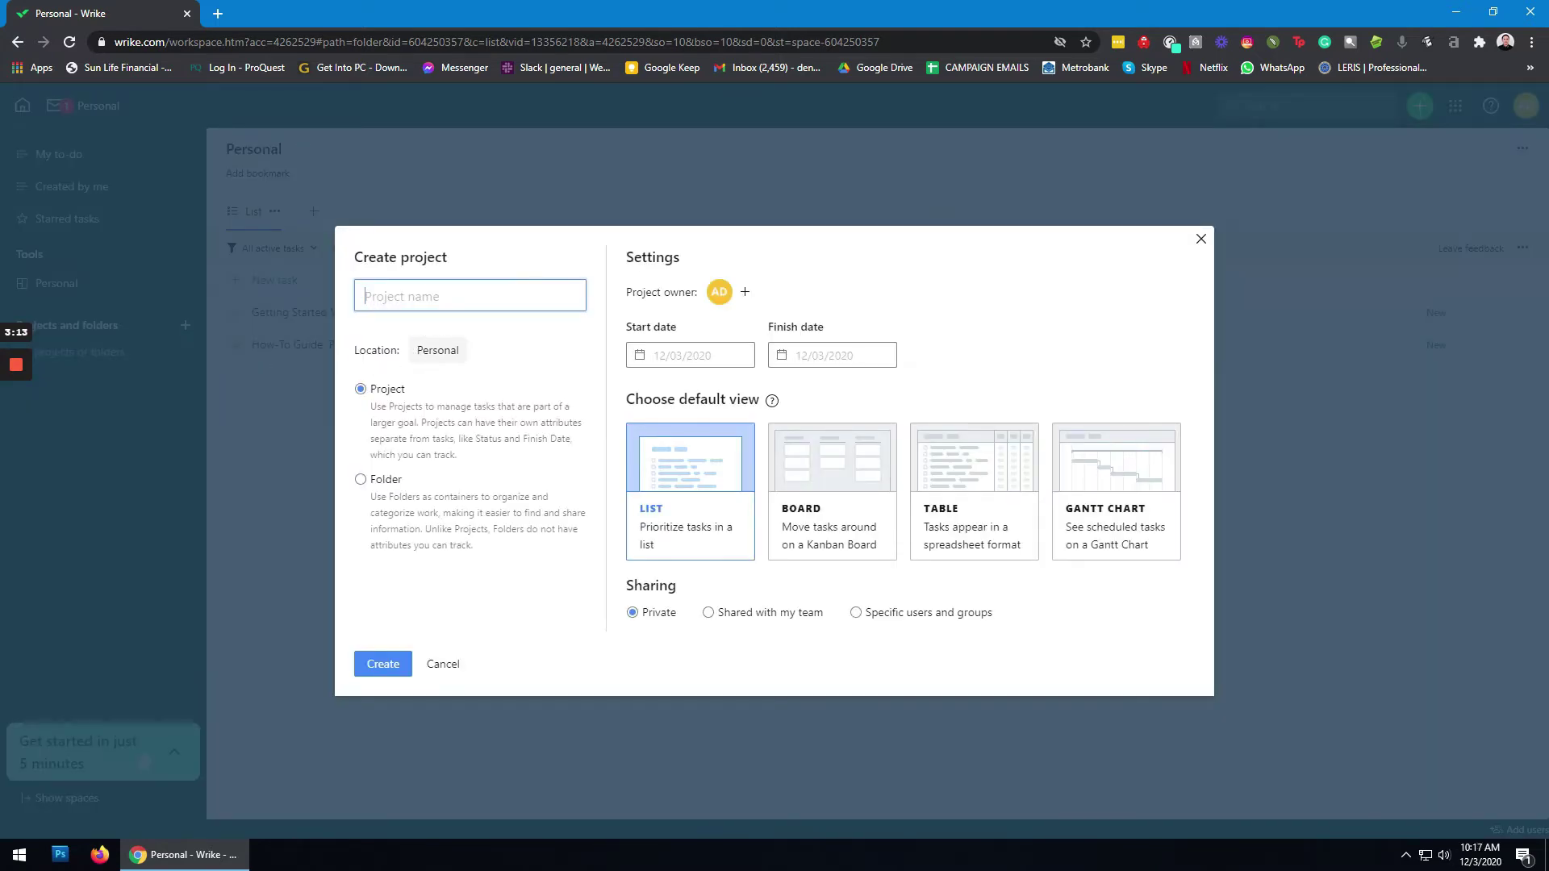
type("THESIS PROJECT")
left_click(376, 671)
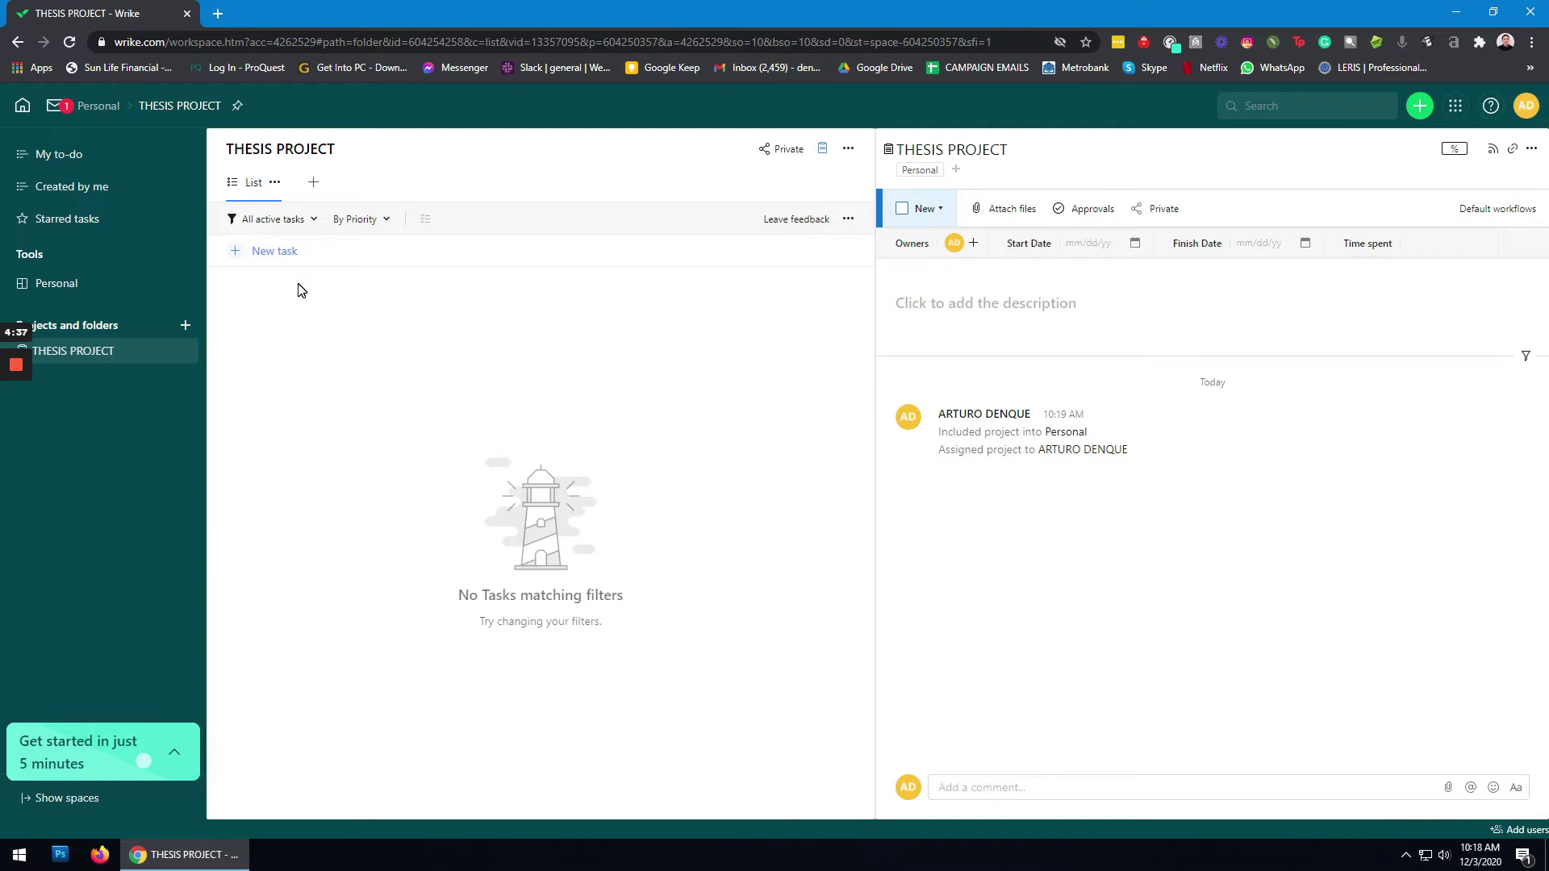
Step: Add Board, Table and Gantt Chart view tabs to the project, then return to List view
left_click(314, 186)
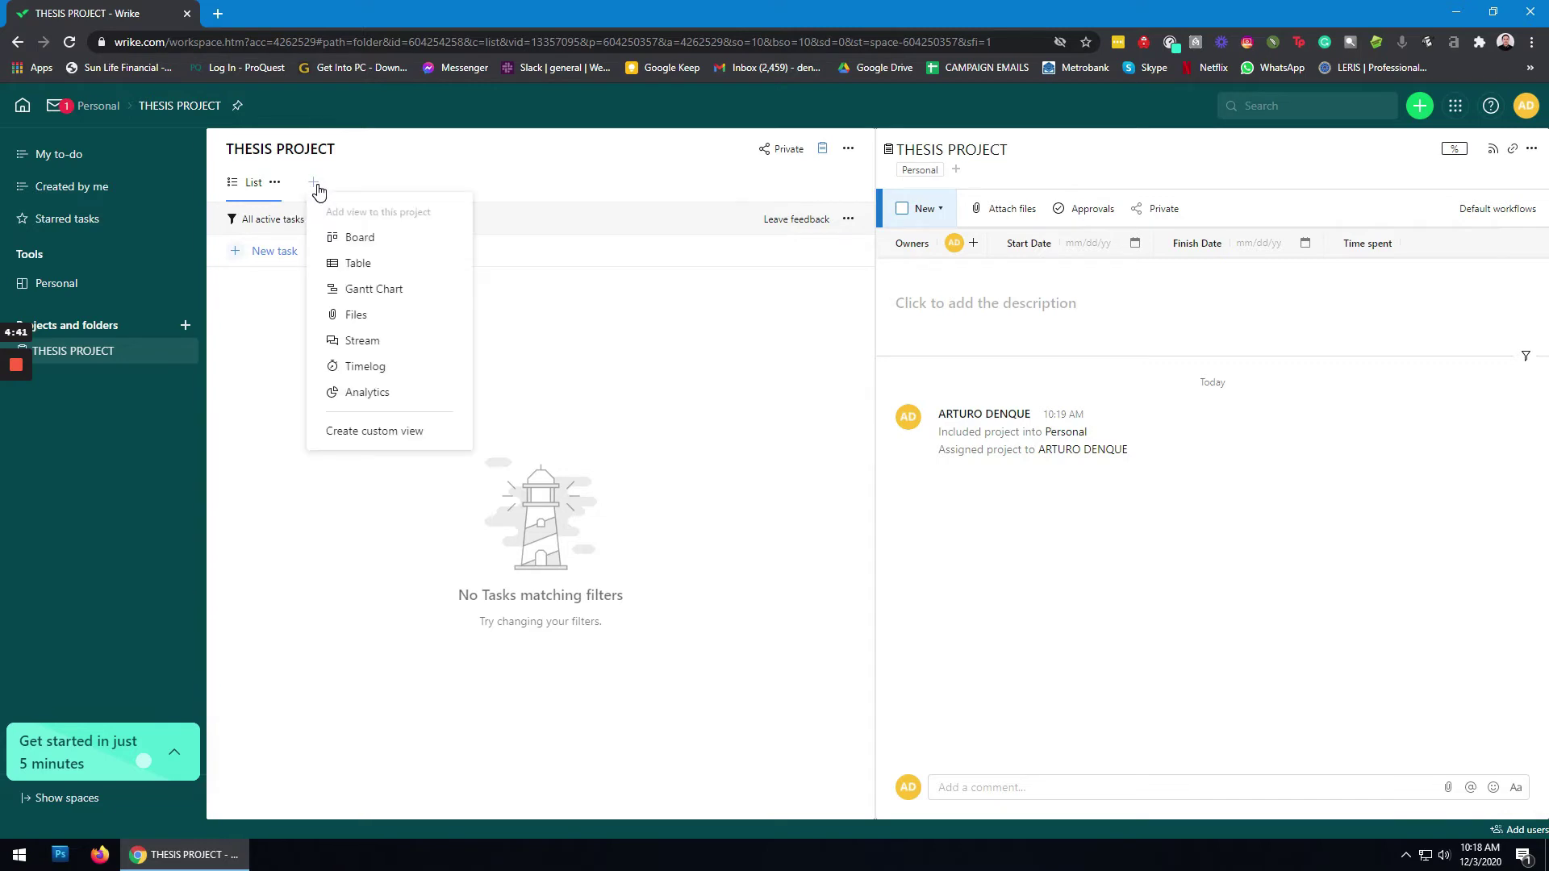
left_click(360, 238)
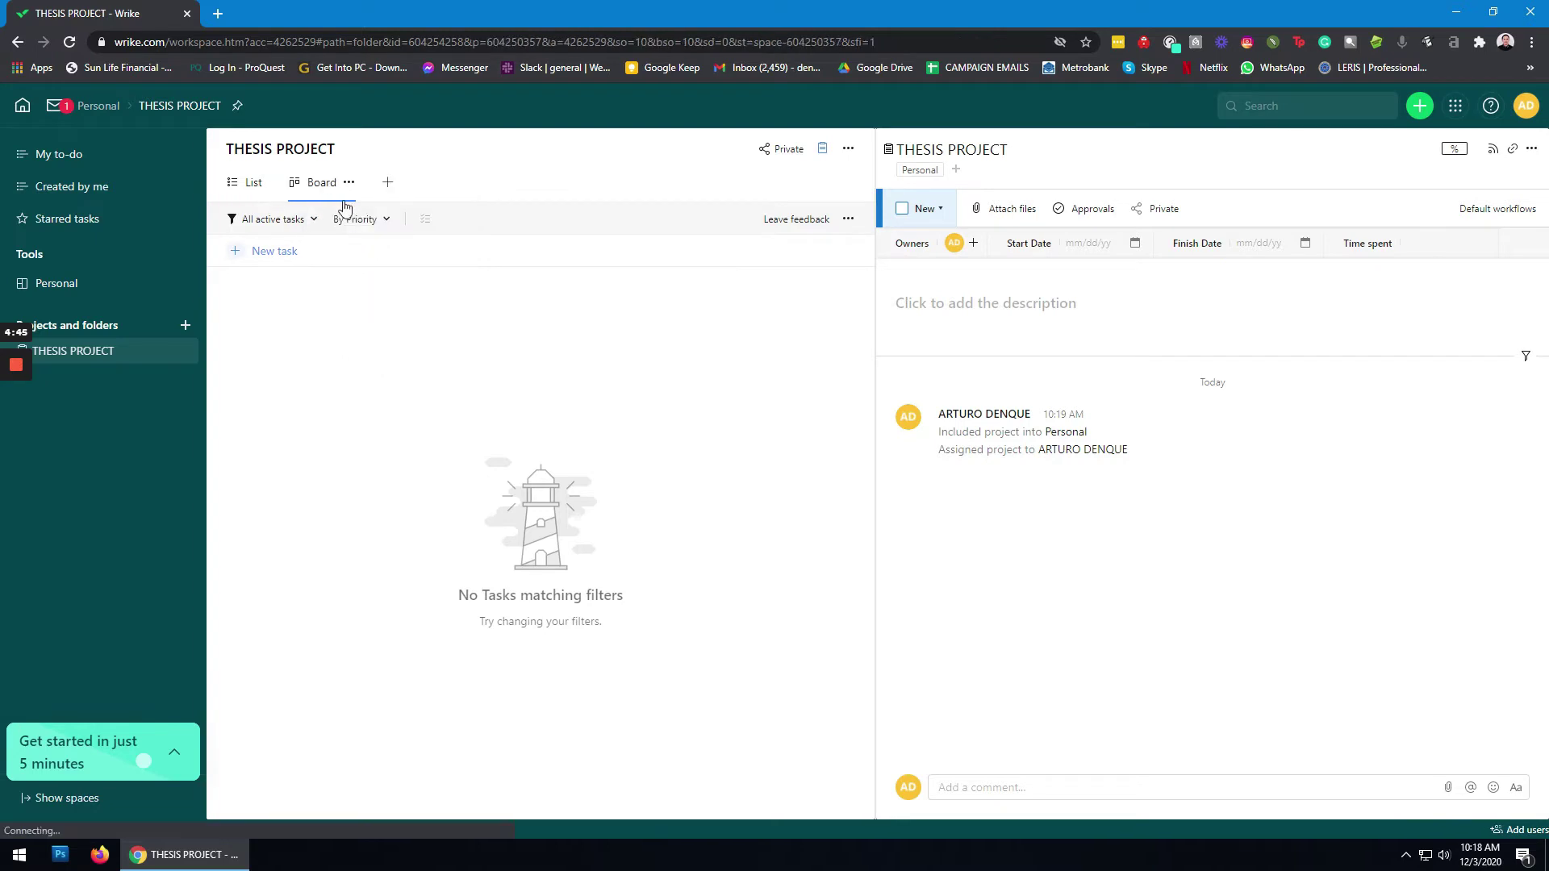
left_click(386, 185)
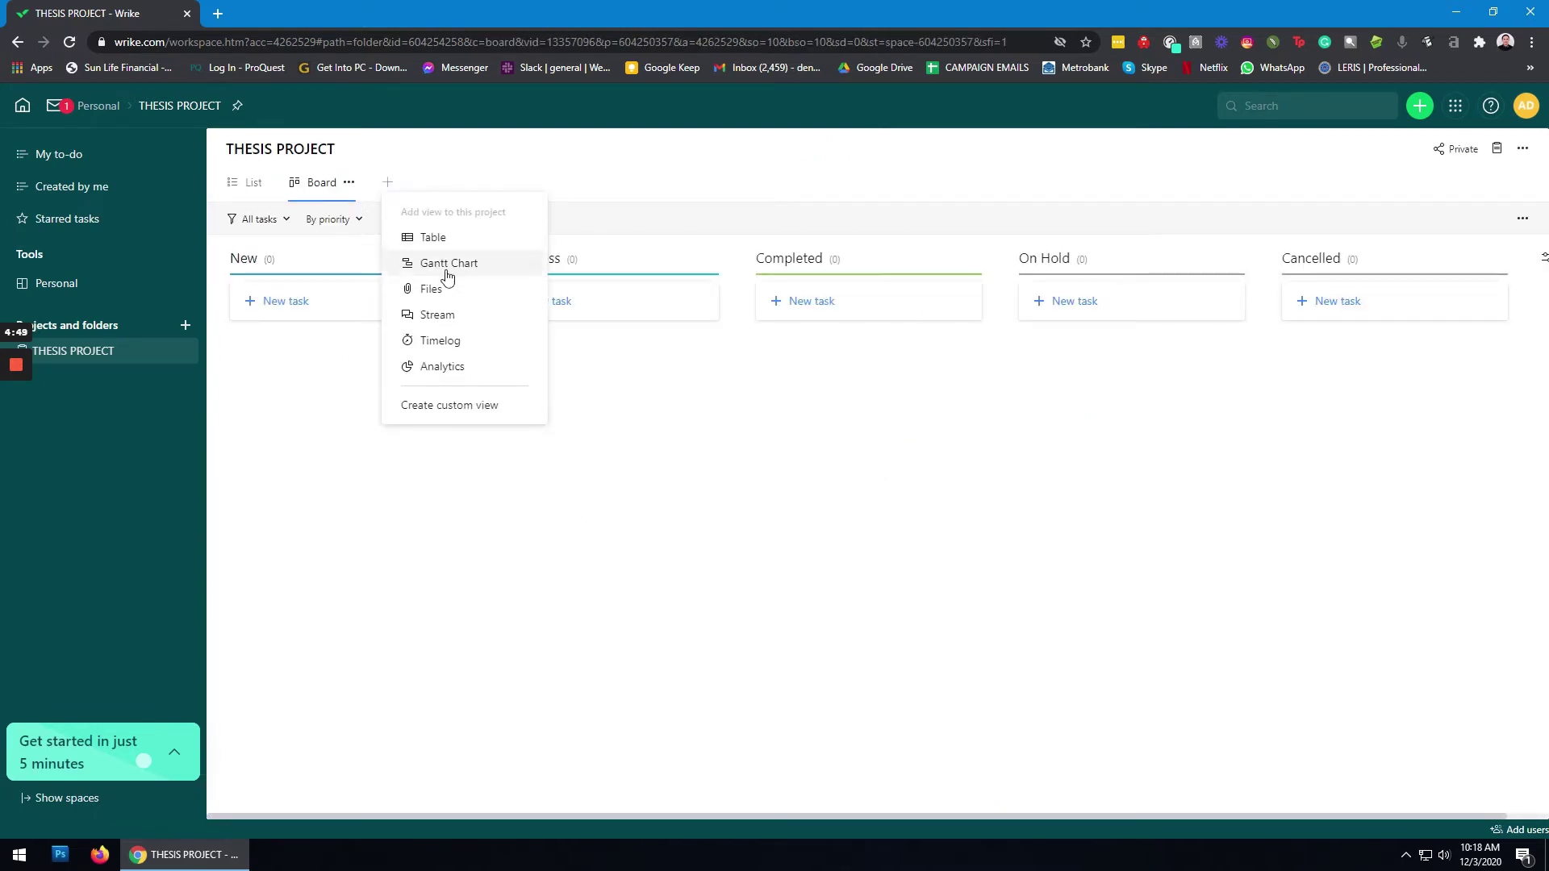
left_click(431, 236)
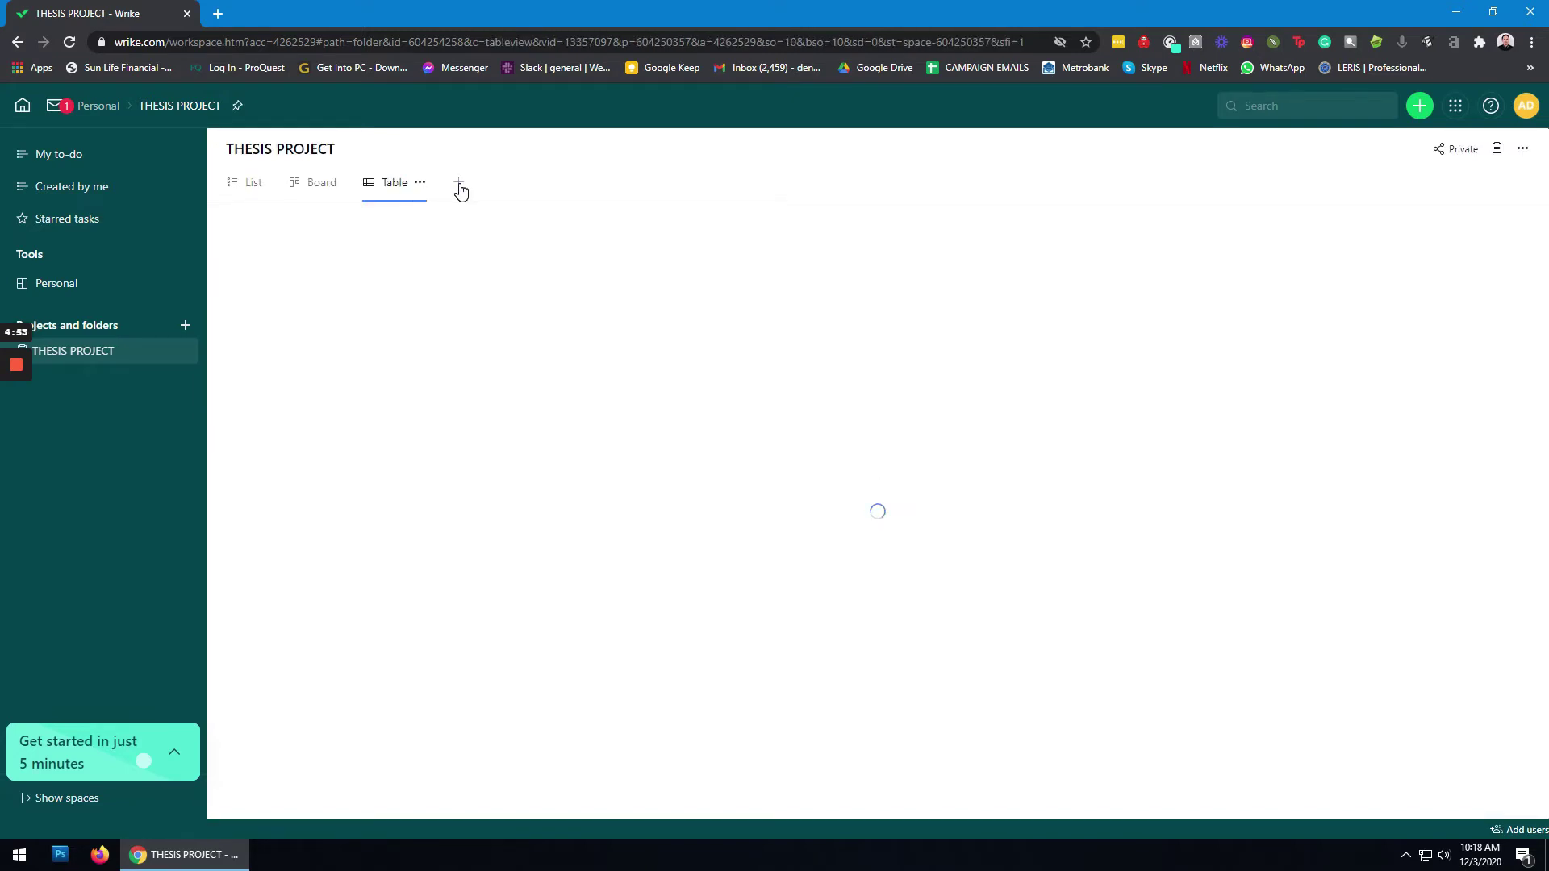
left_click(460, 187)
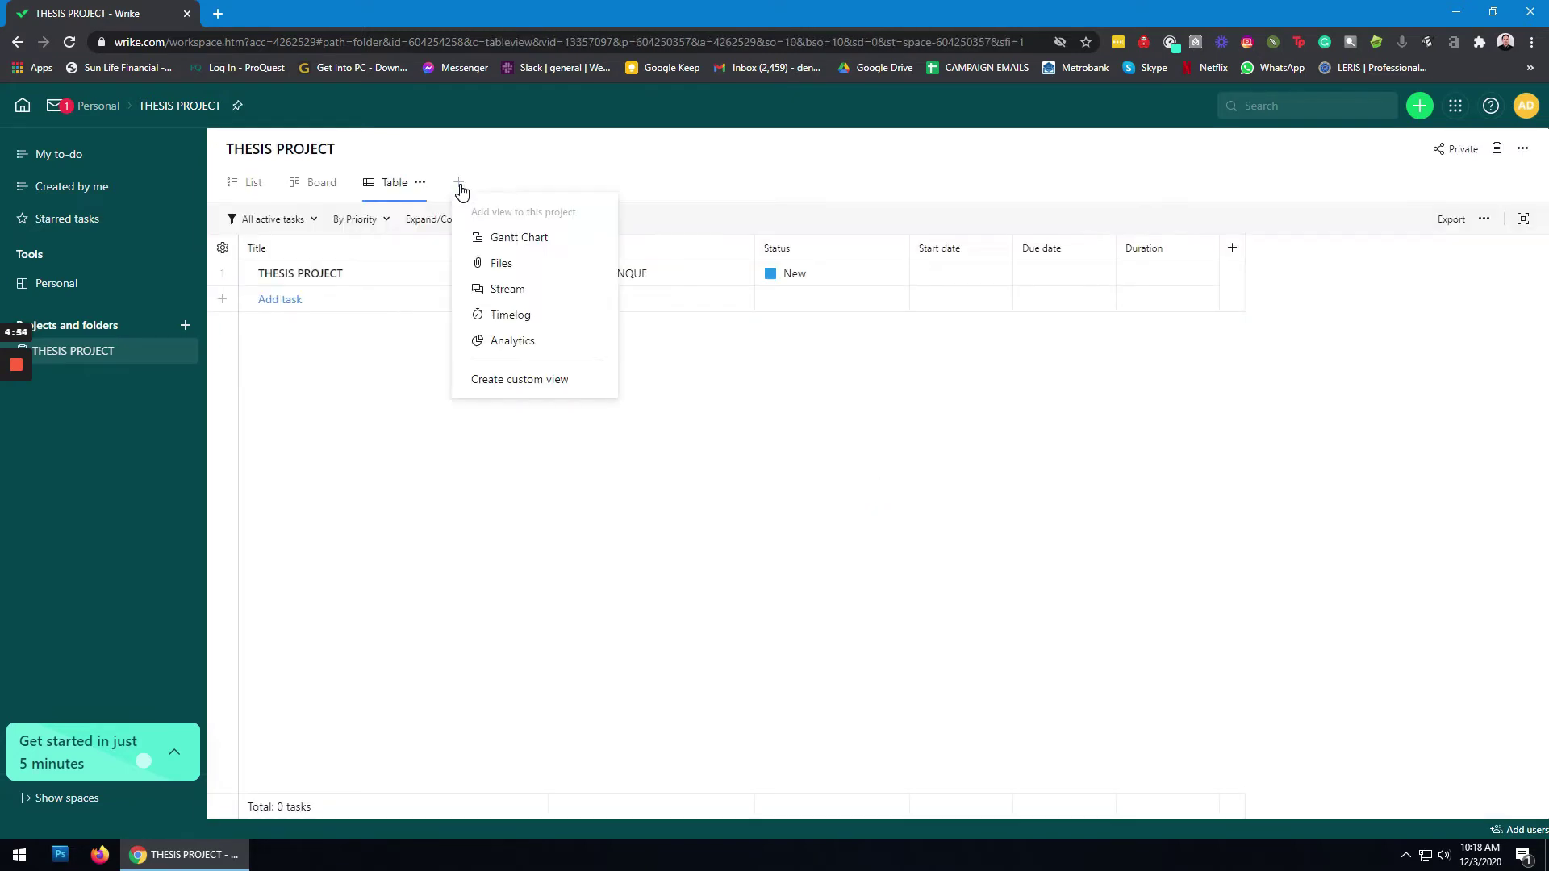
left_click(519, 239)
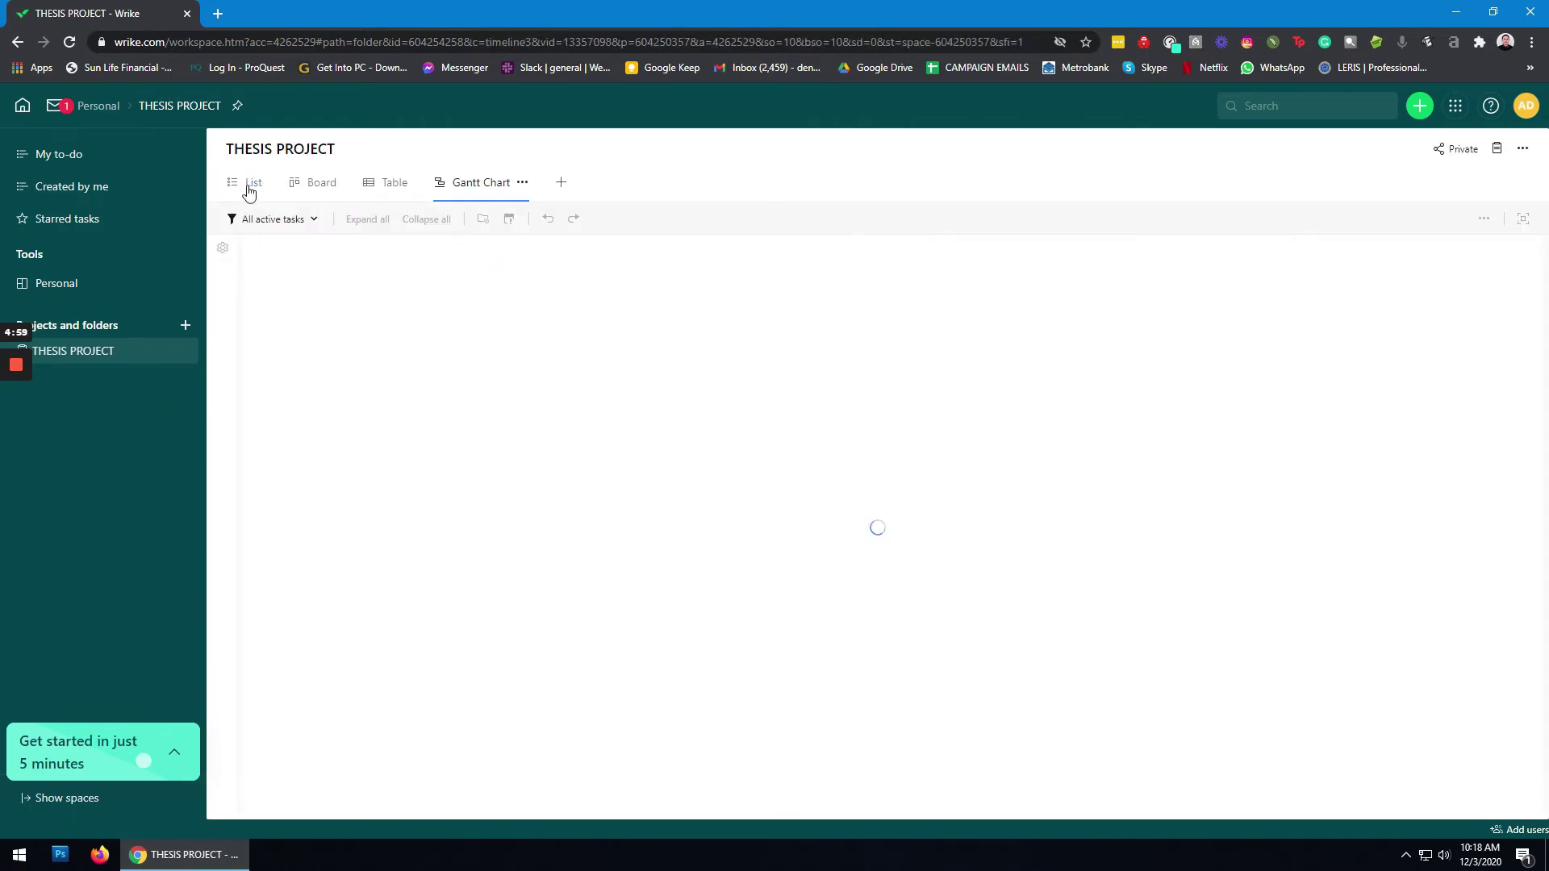
left_click(251, 188)
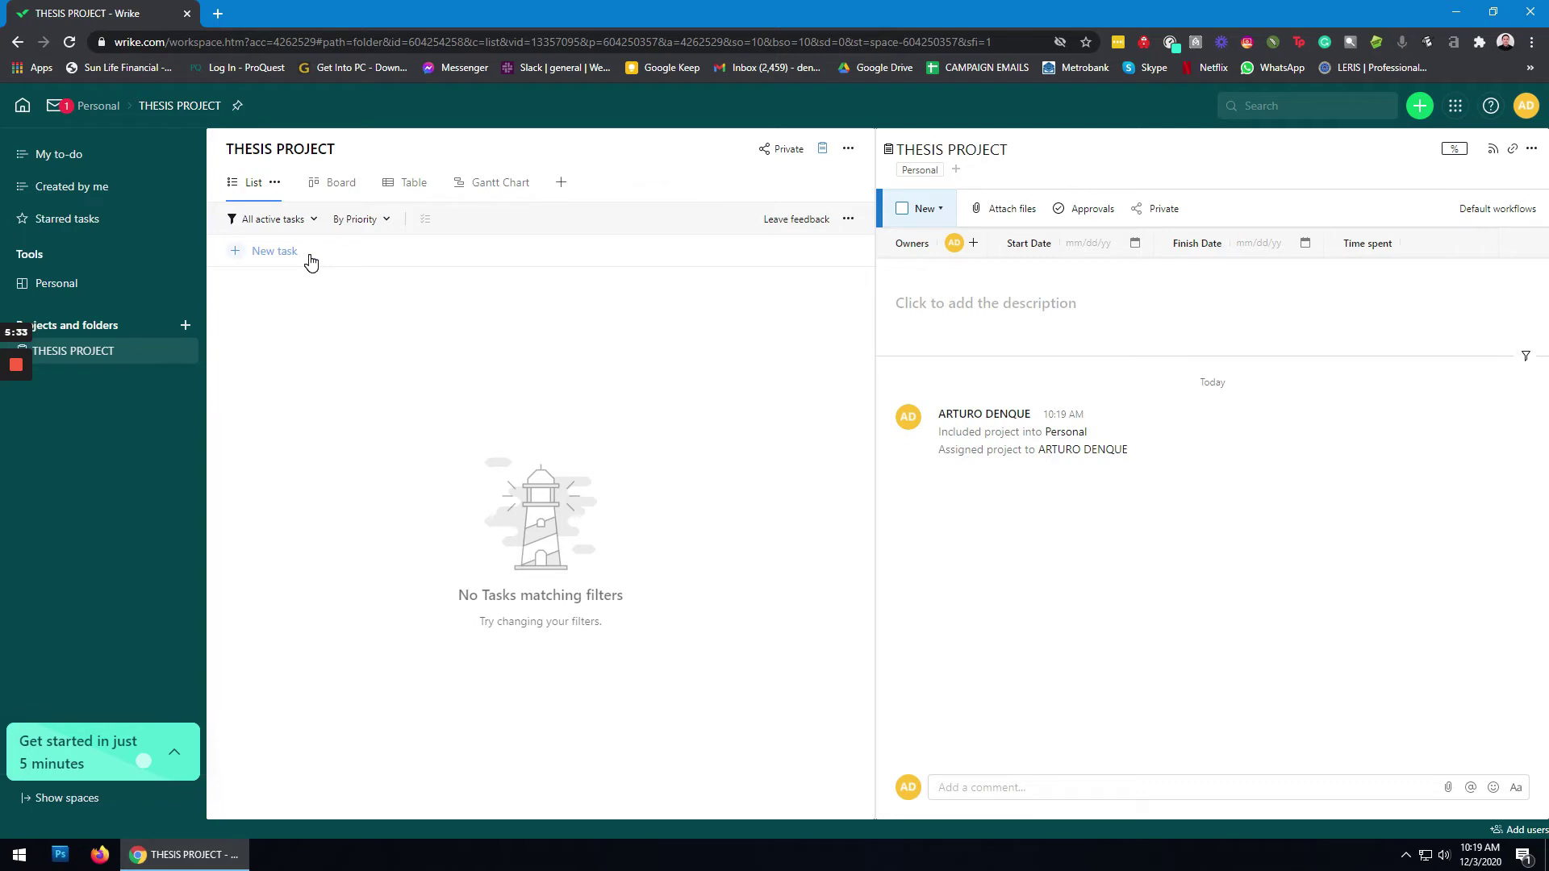
Step: Create tasks 'Conceptualization of the Study', 'Writing the Proposal' and 'Consultation with the Adviser'
left_click(311, 260)
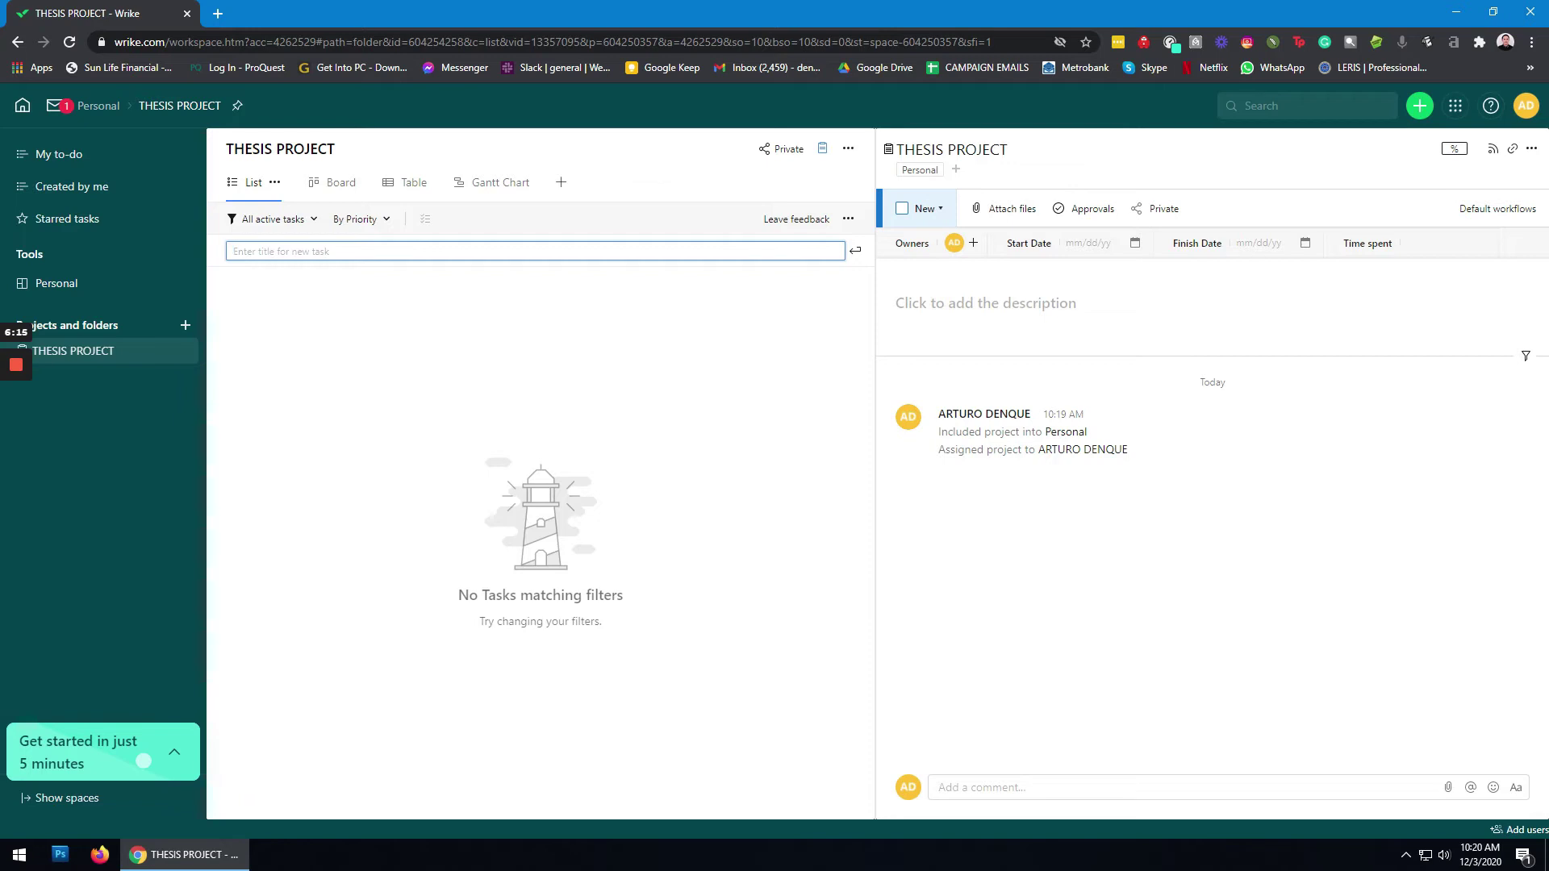
type("Conceptualization of the Study")
key("Return")
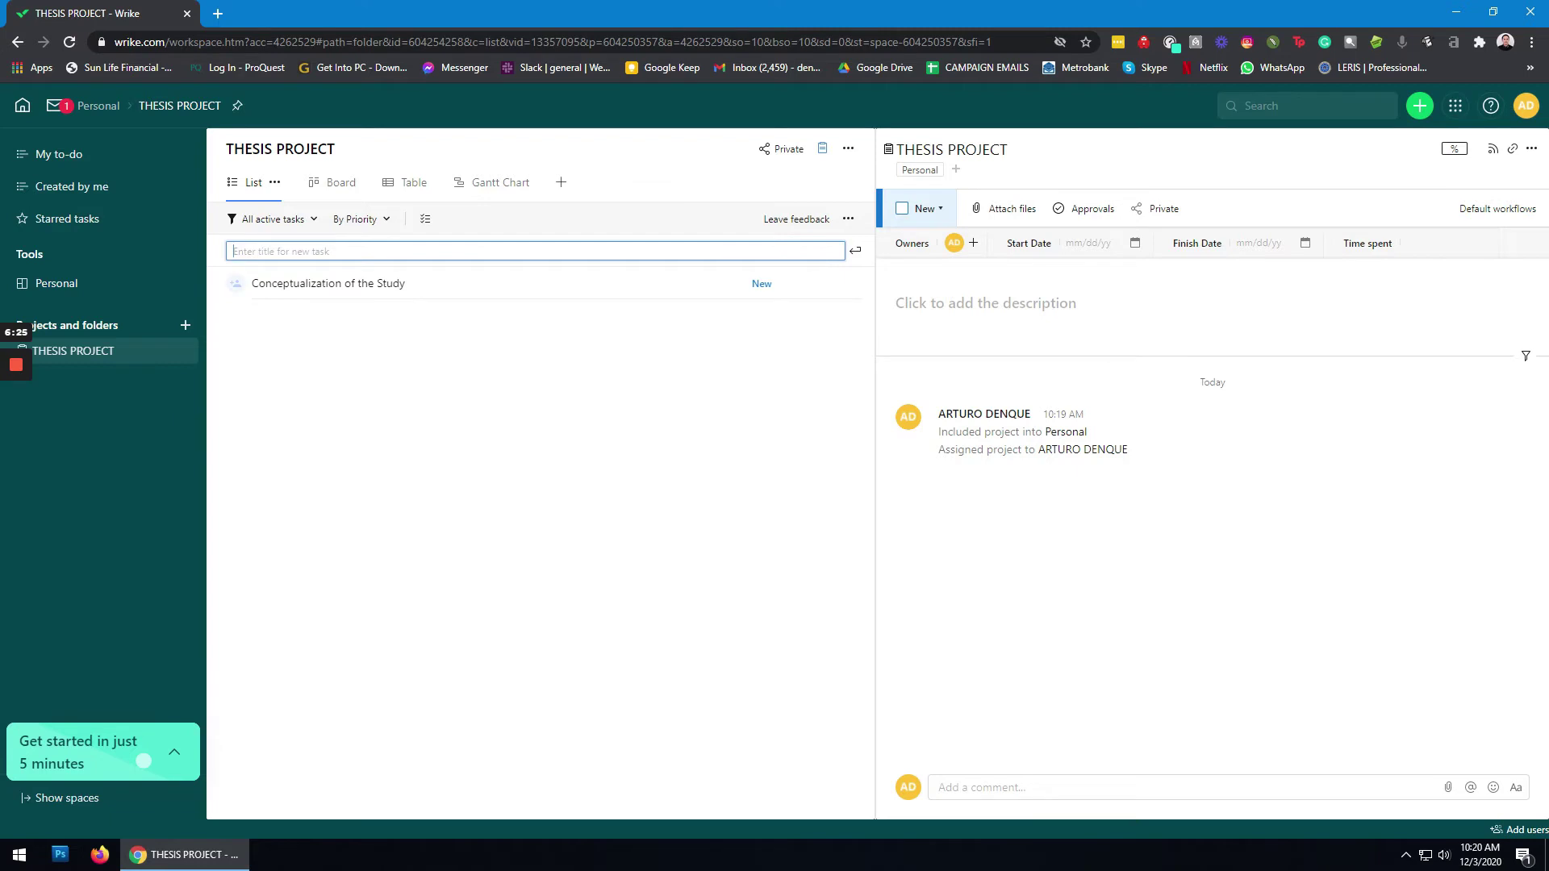
type("Writing the Proposal")
key("Return")
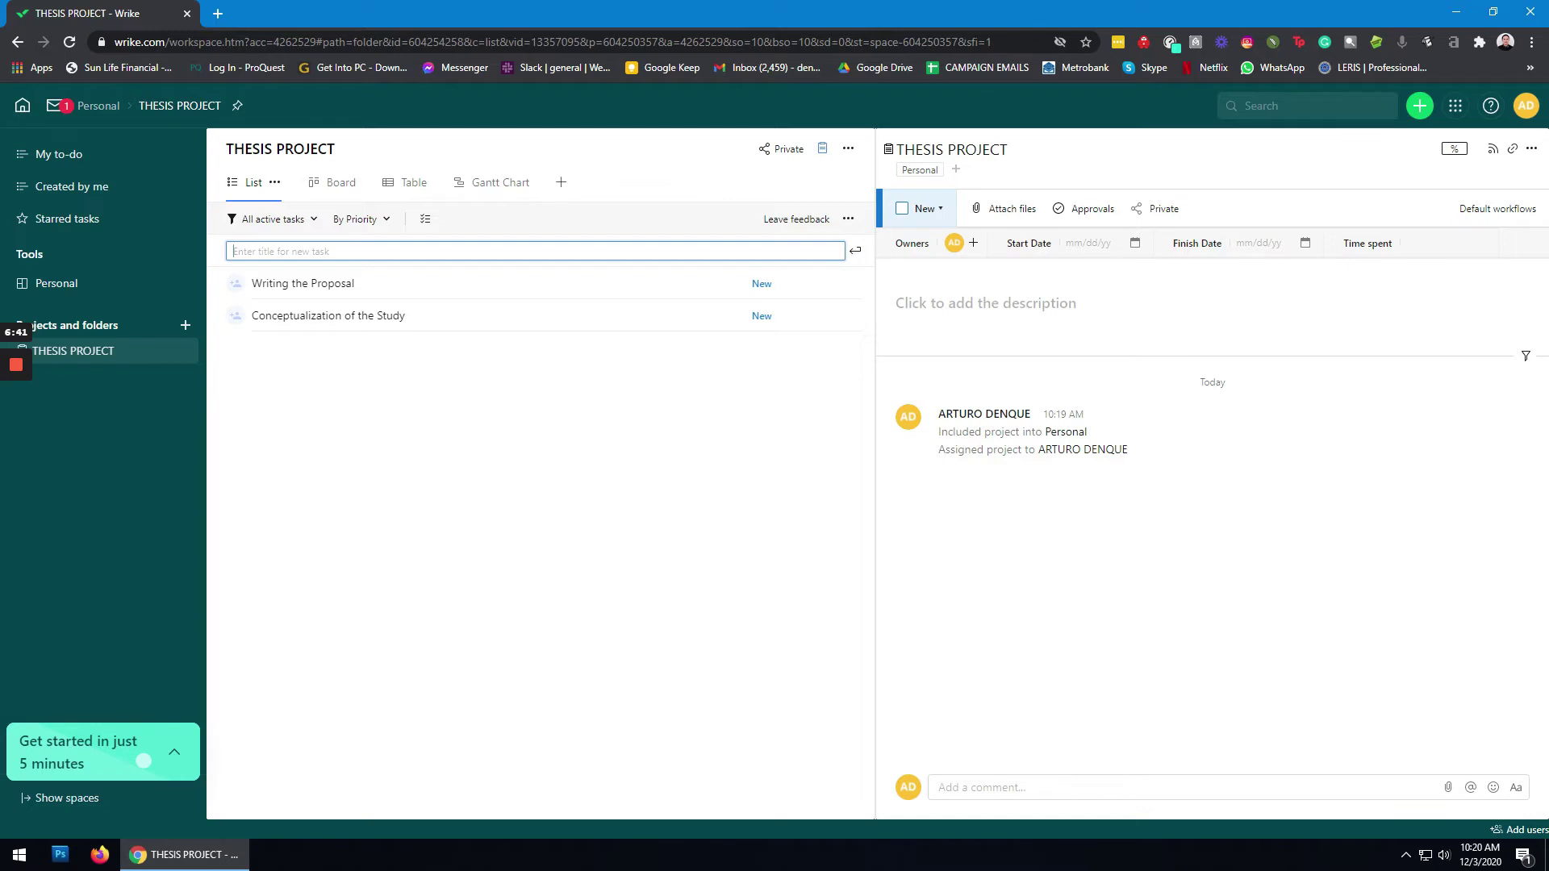
type("Consu")
type("lat")
type("at")
type("ion")
type(" with th")
type("e Ad")
type("viser")
key("Return")
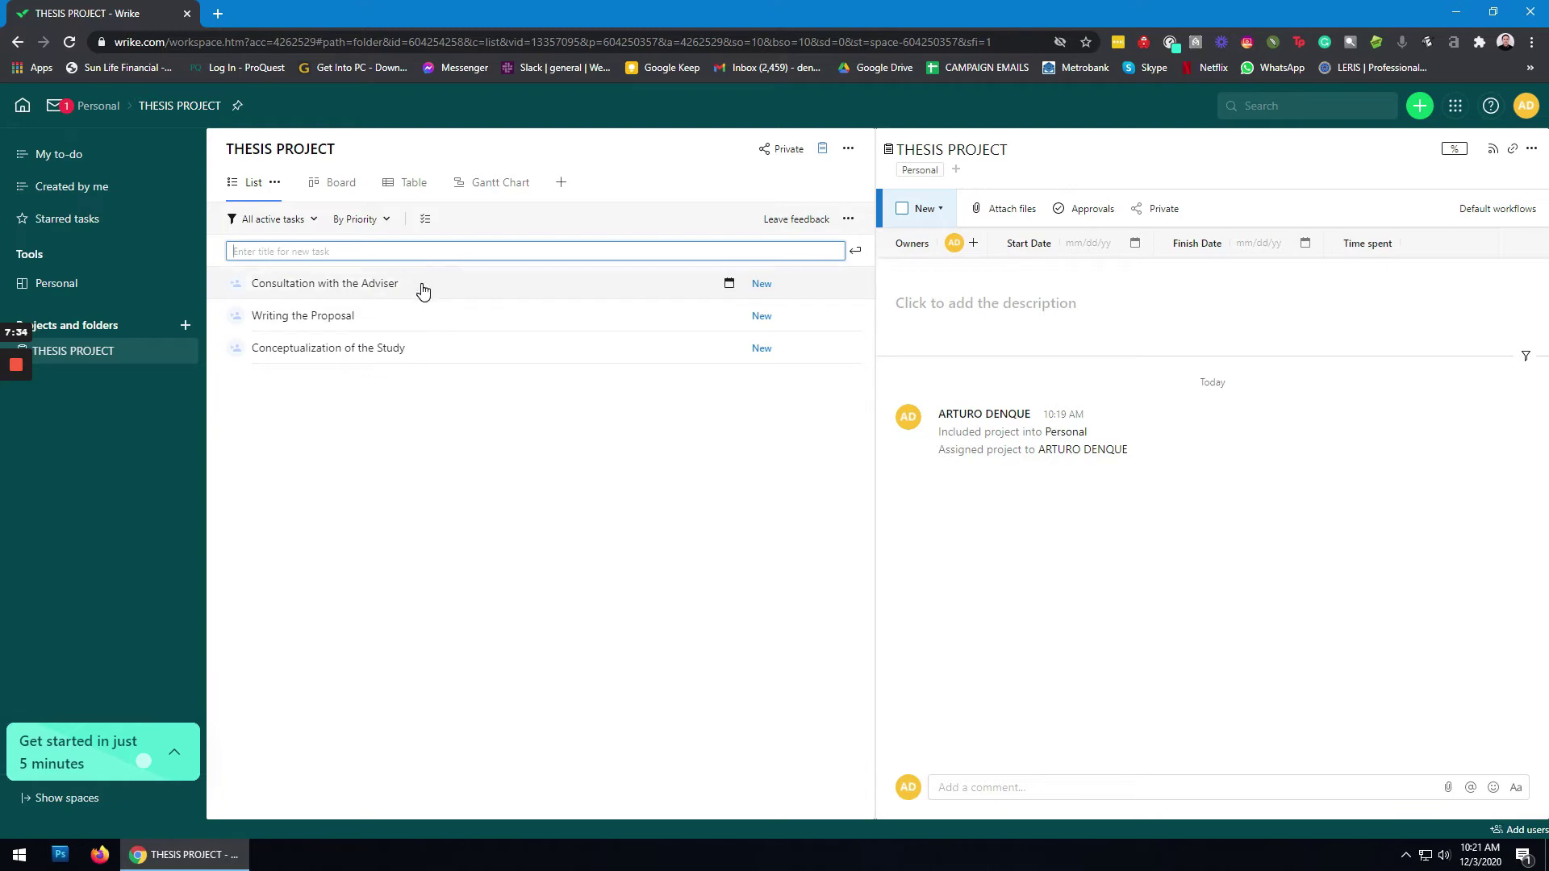
Step: Drag the tasks into order Conceptualization, Writing, Consultation, and open Conceptualization of the Study
left_click_drag(419, 349, 391, 374)
left_click_drag(401, 316, 404, 385)
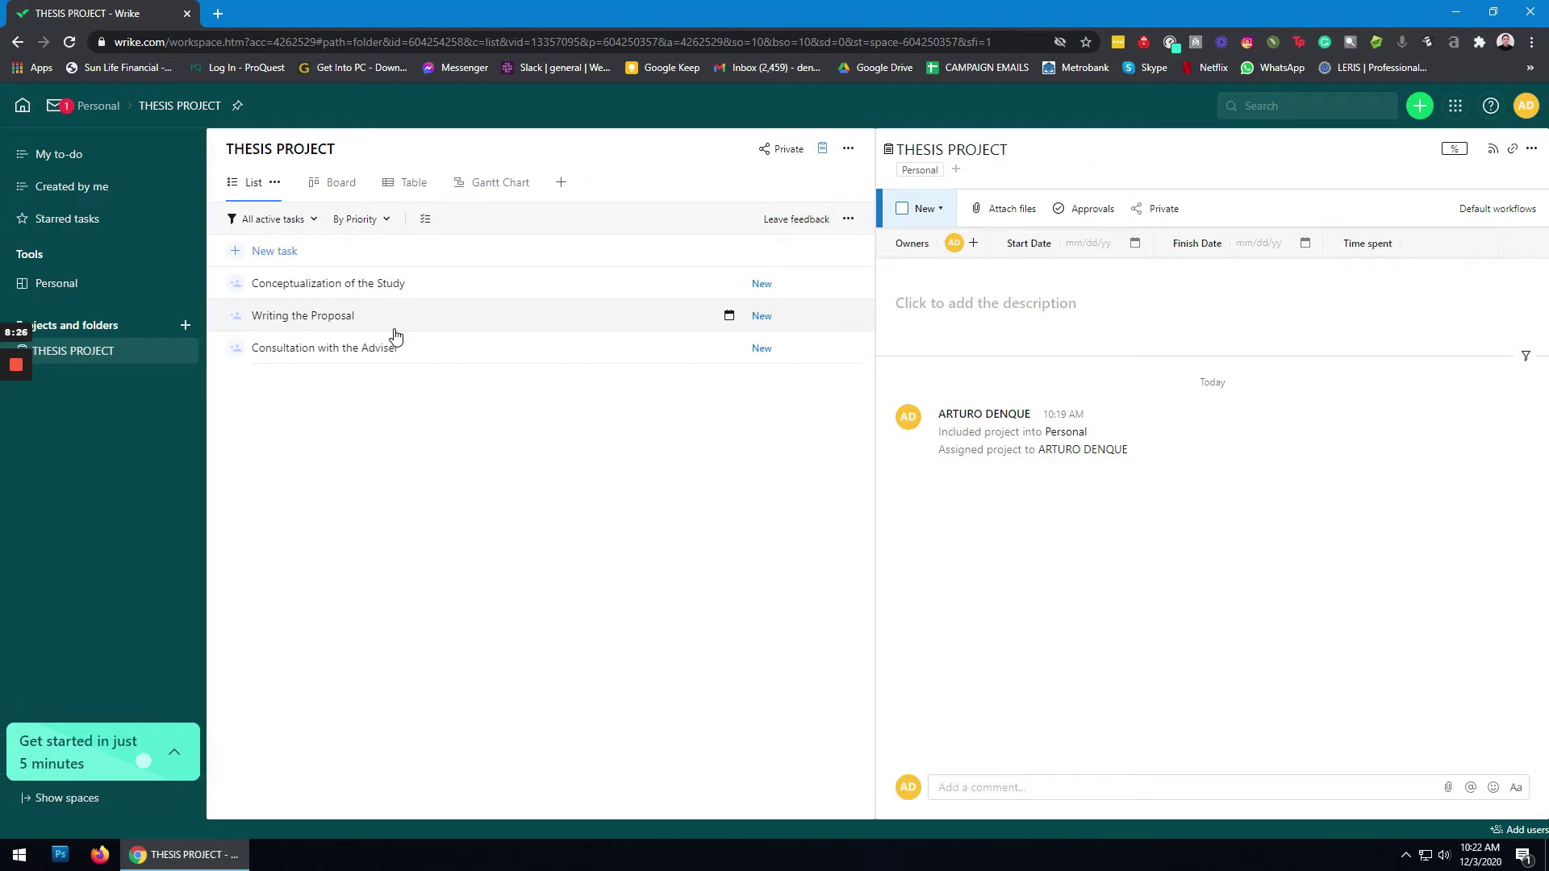
left_click(482, 284)
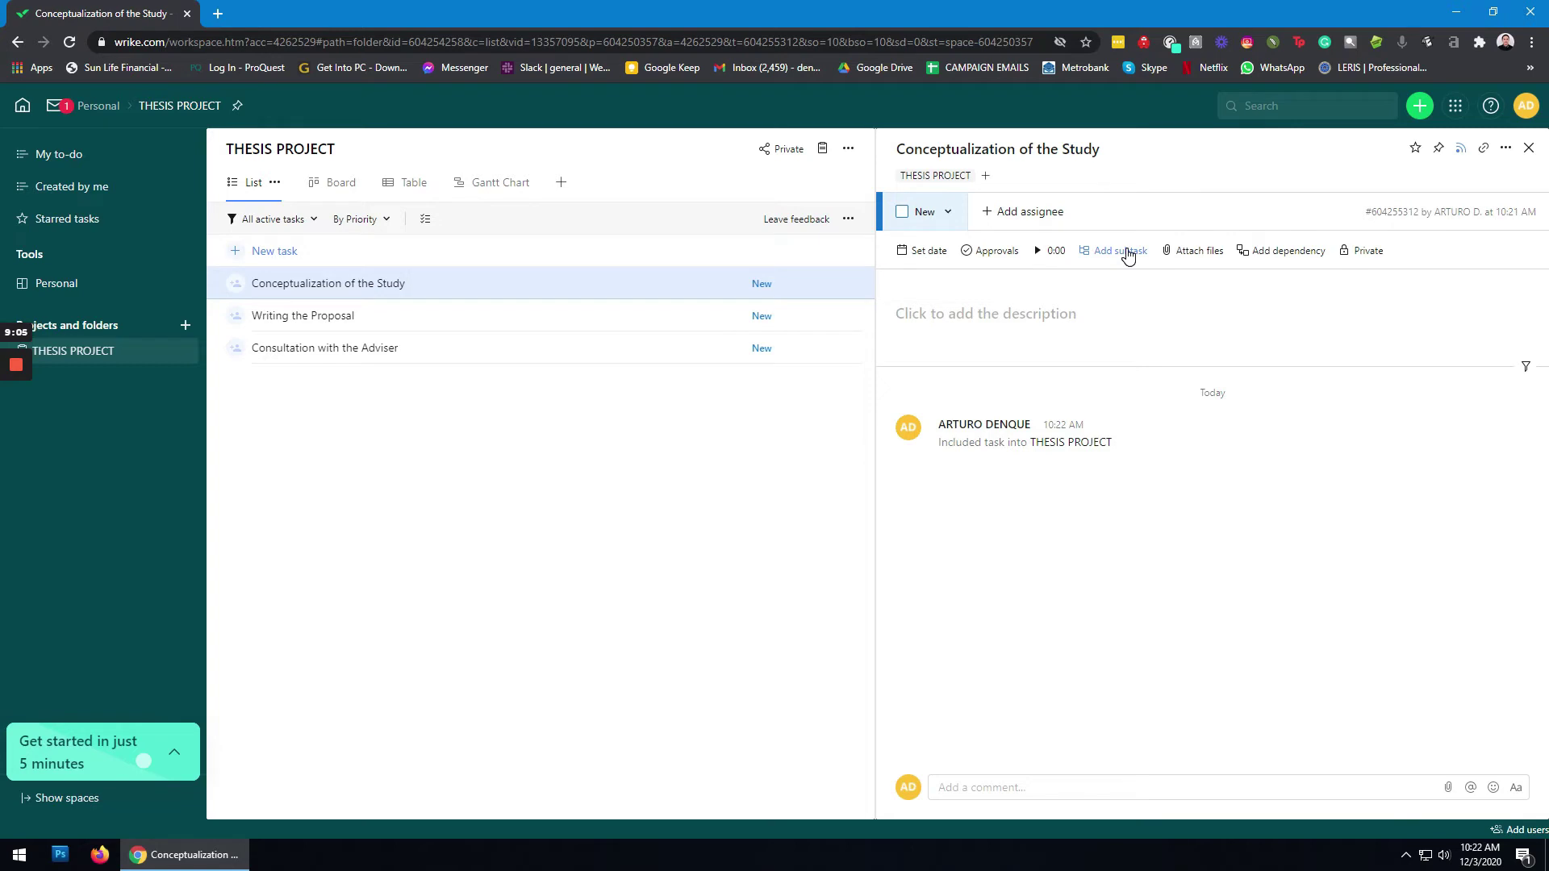
Step: Add subtasks 'Collection of Related Literature and Studies', 'Submission of 3 Research Titles', 'Concept of the Study', then open Writing the Proposal
left_click(1110, 252)
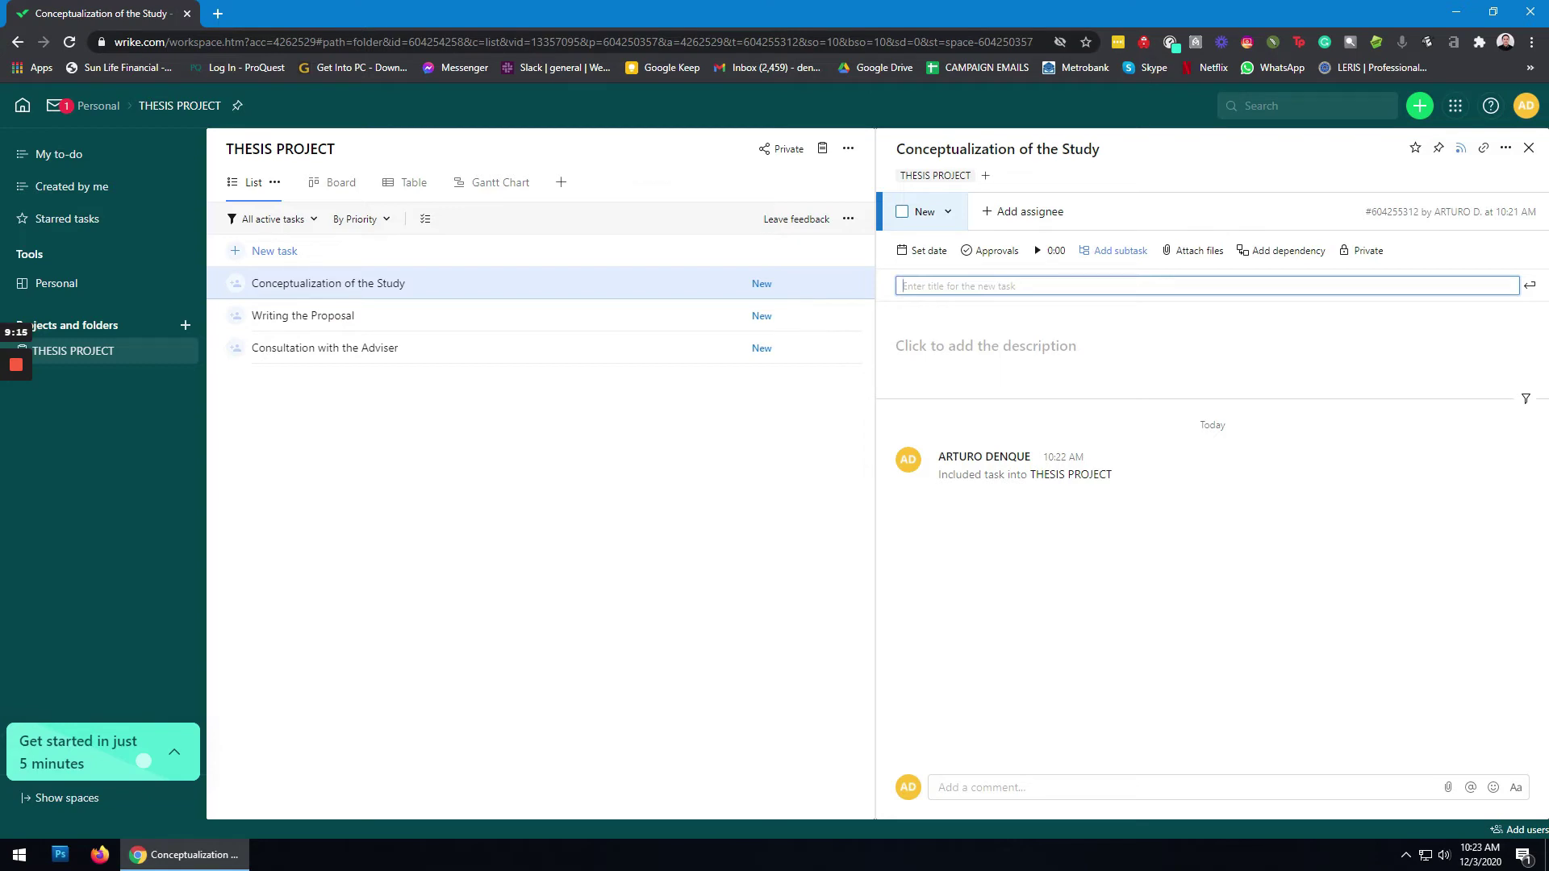
type("Collection of Relat")
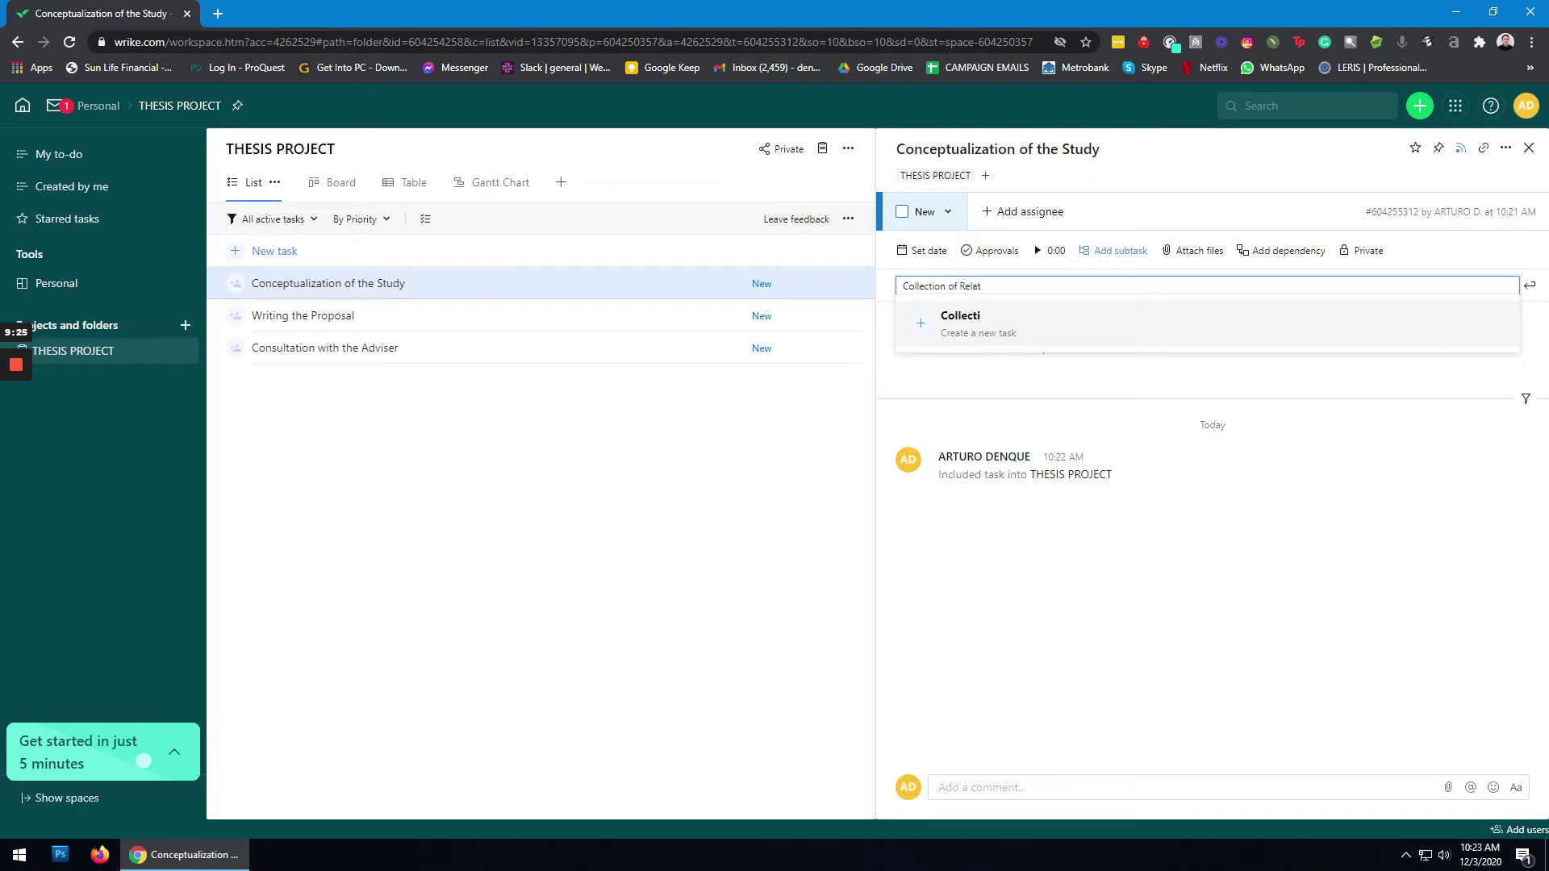
type("ed Literature and Studies")
key("Return")
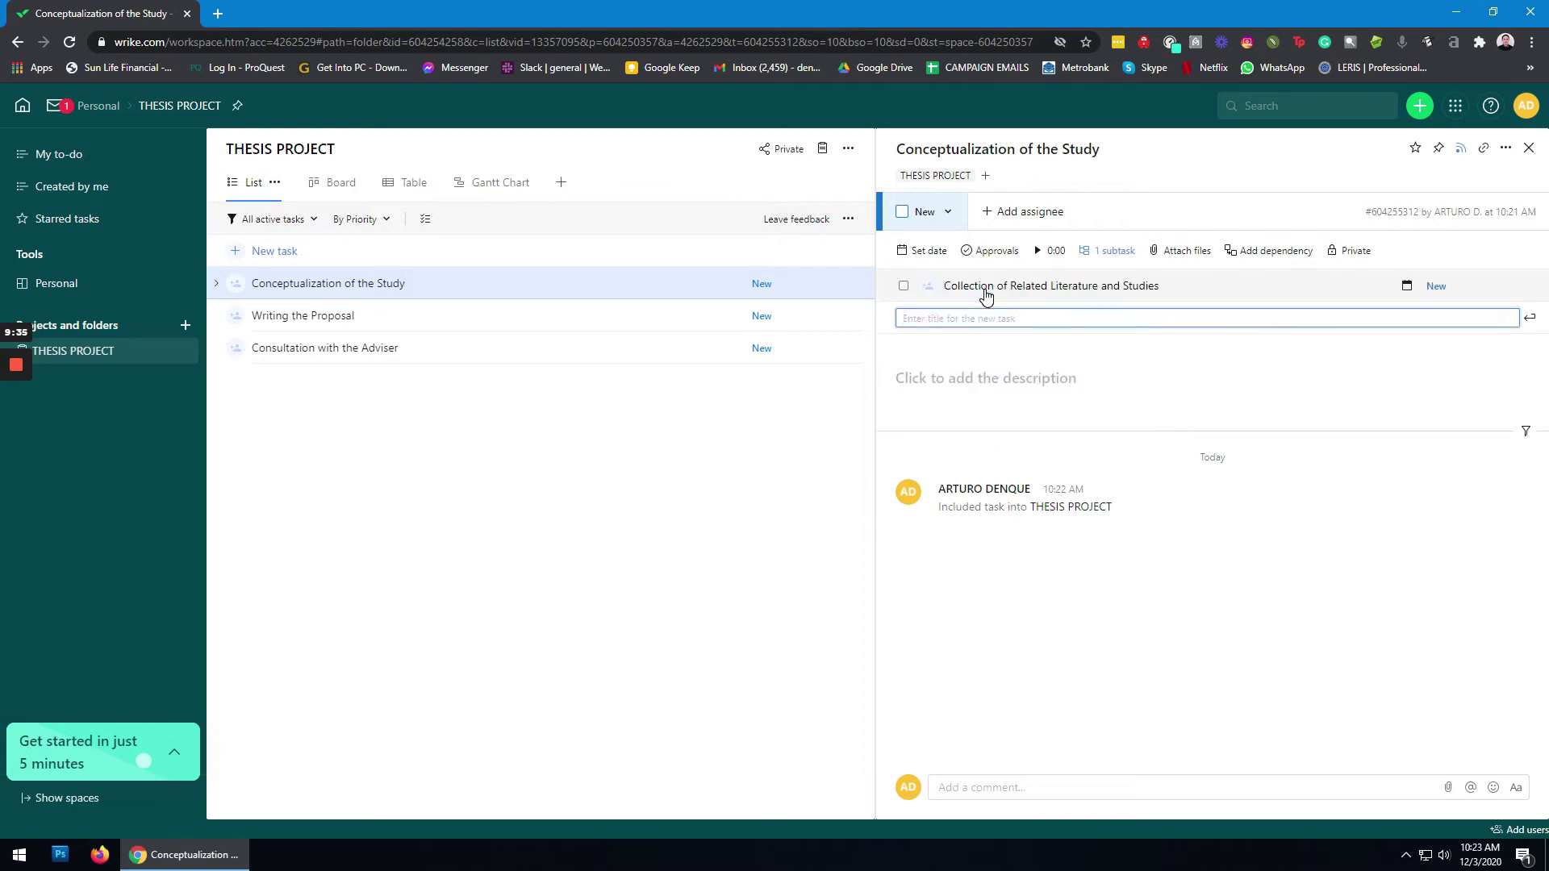
type("Submission of 3 R")
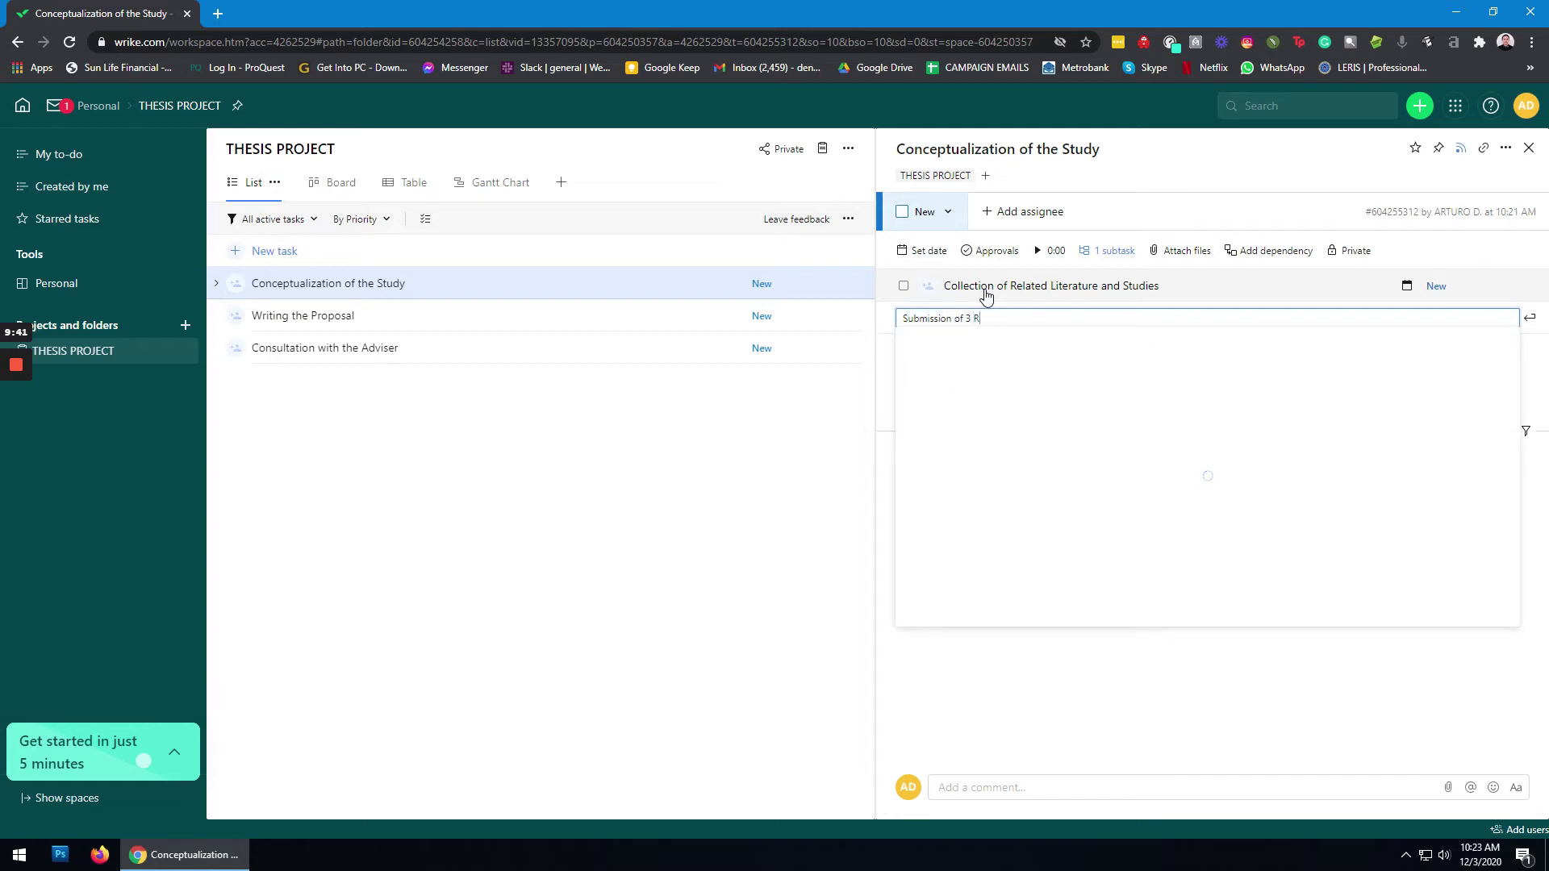
type("esearch ")
type("Titles")
key("Return")
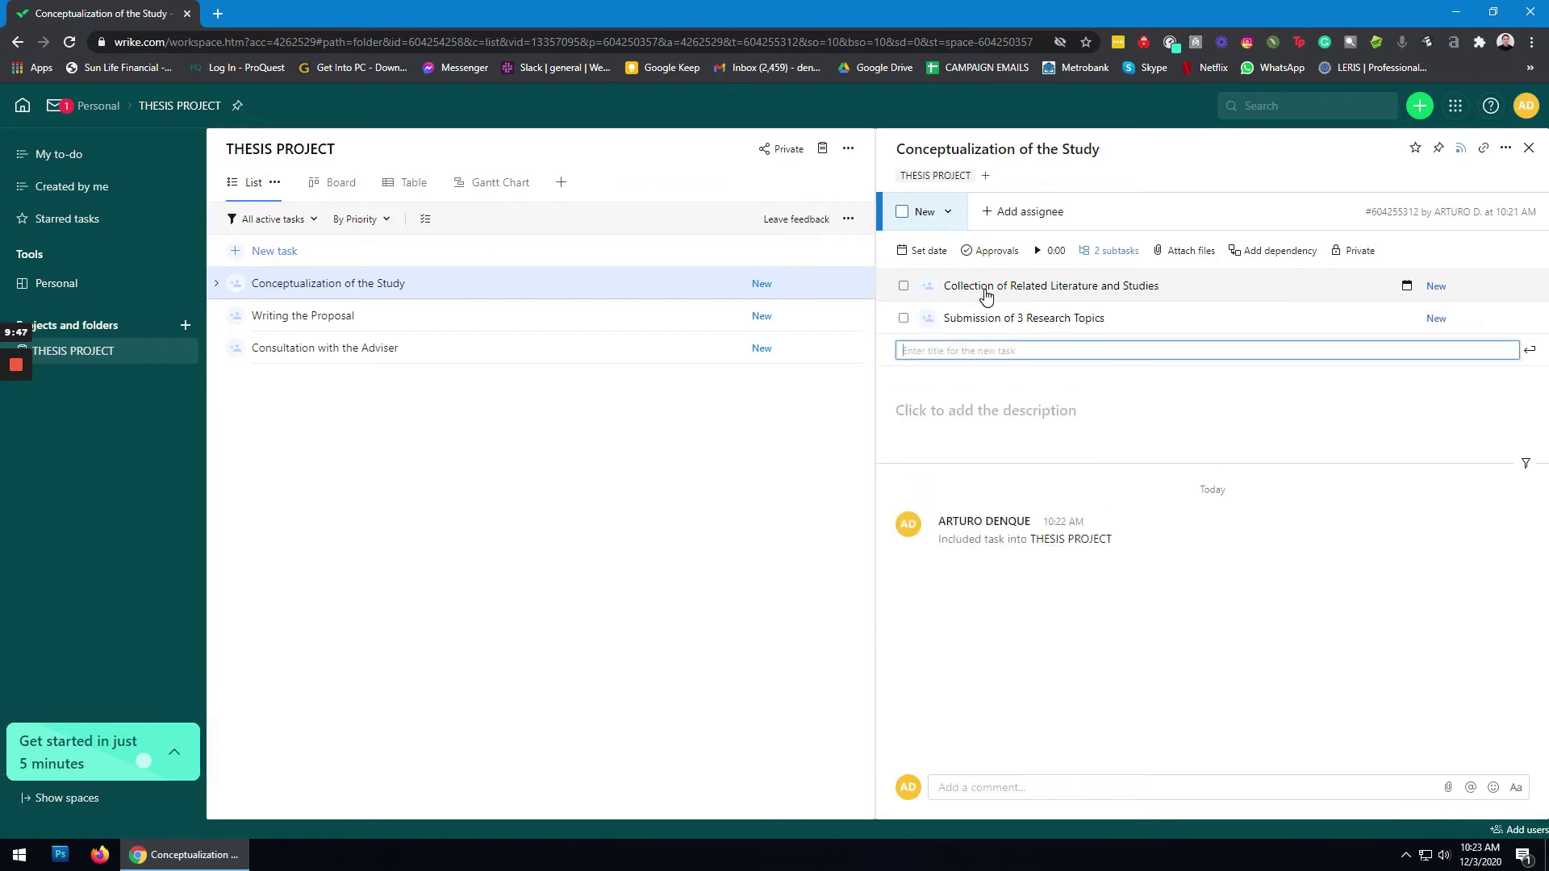
type("Concept")
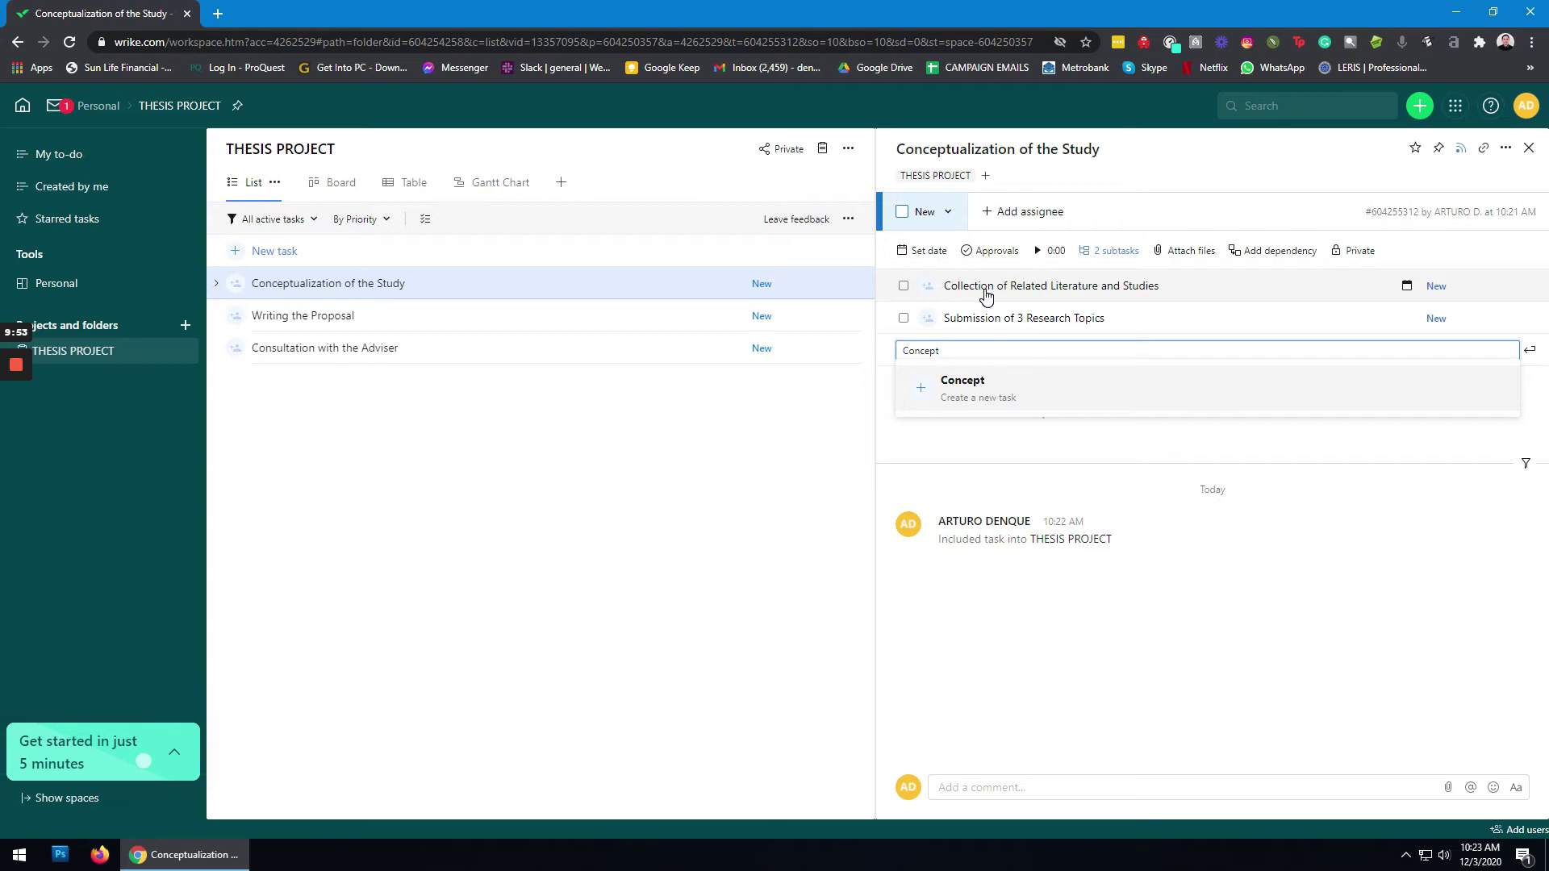
type(" of")
type("the Study")
key("Return")
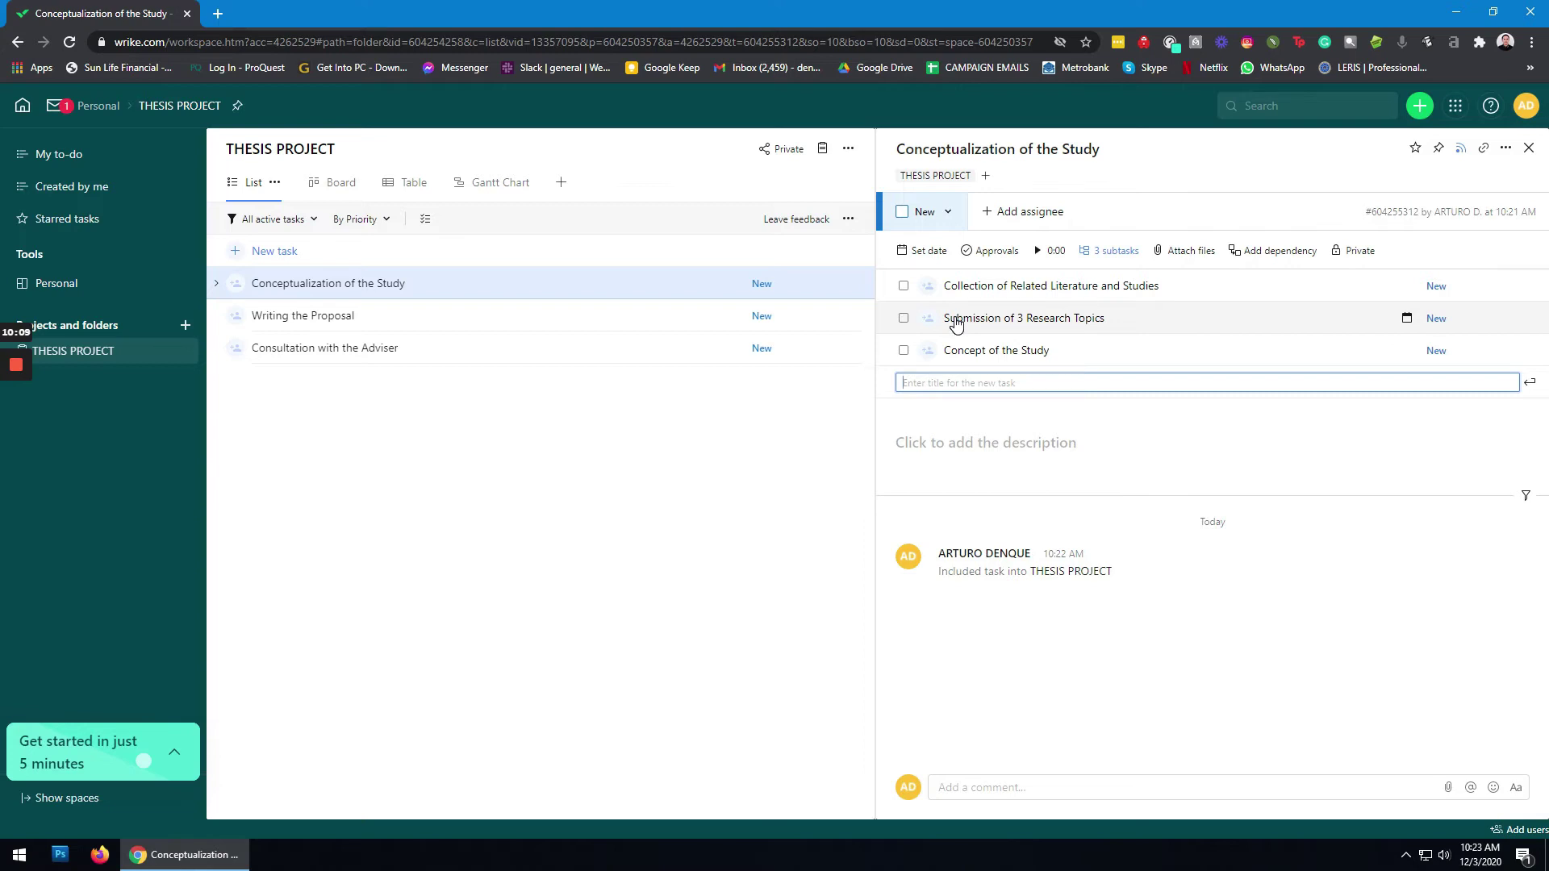
left_click(592, 323)
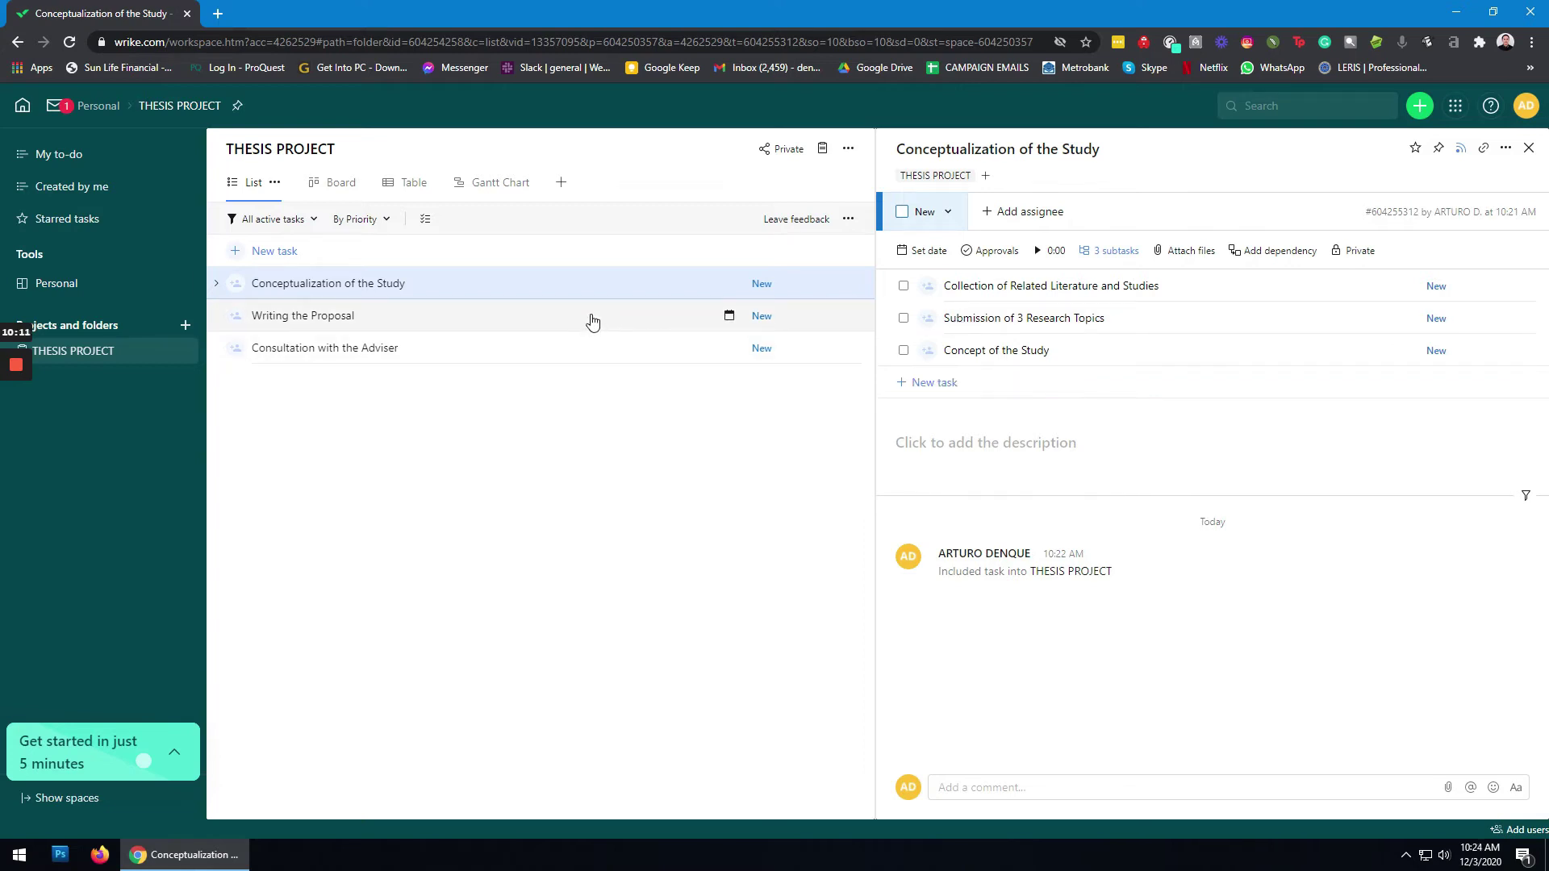
left_click(592, 323)
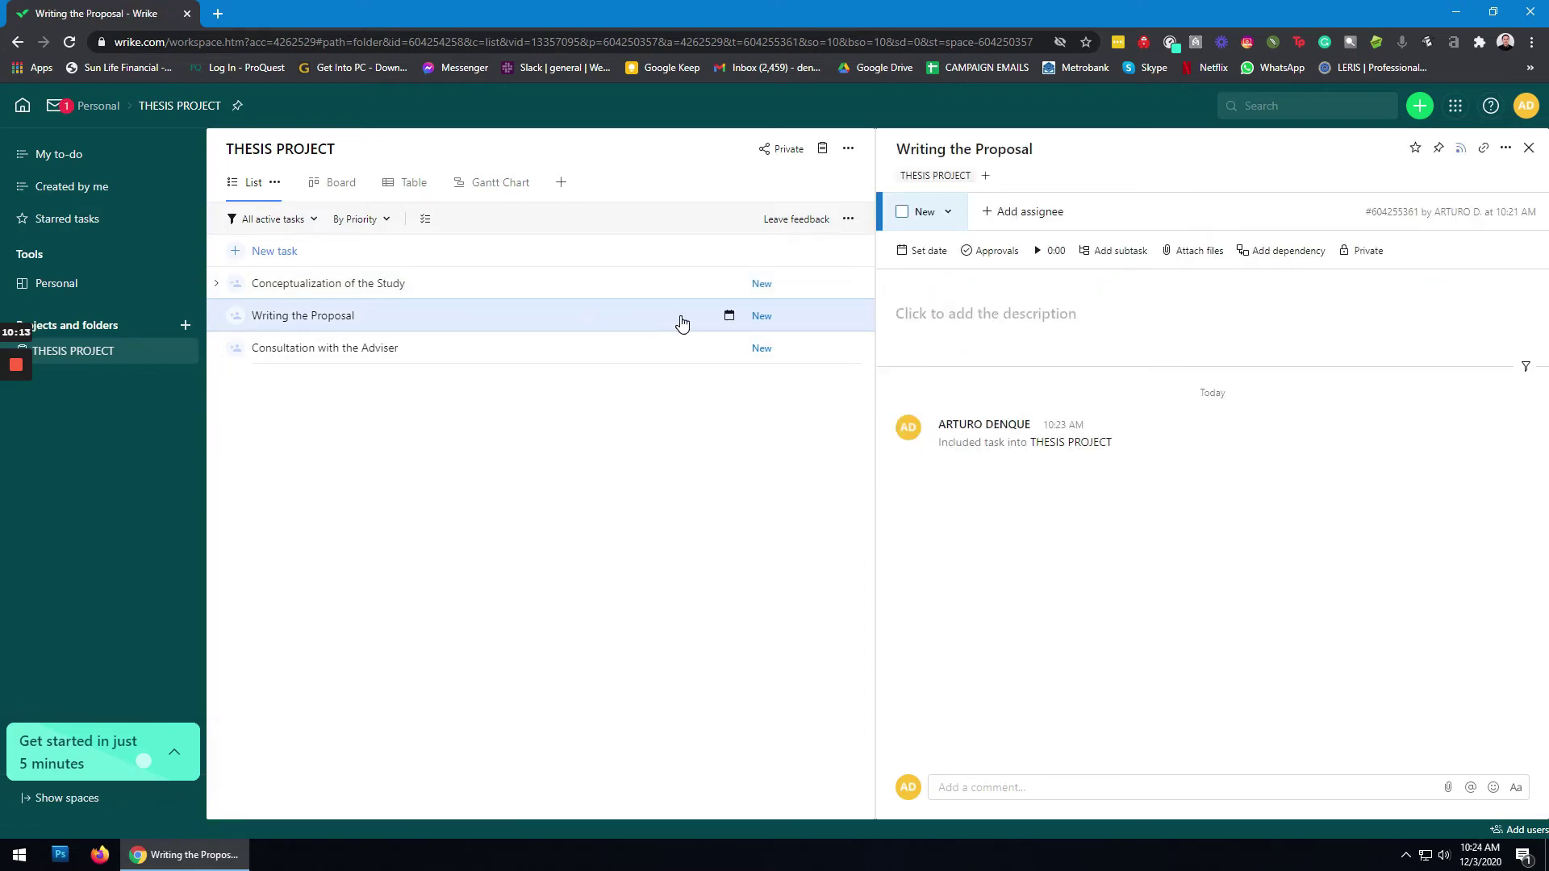
Step: Add the first six subtasks: Introduction, Statement of the Problem, Hypothesis, Related Literature and Studies, Theoretical and Conceptual Framework, Scope and Delimitation
left_click(1130, 255)
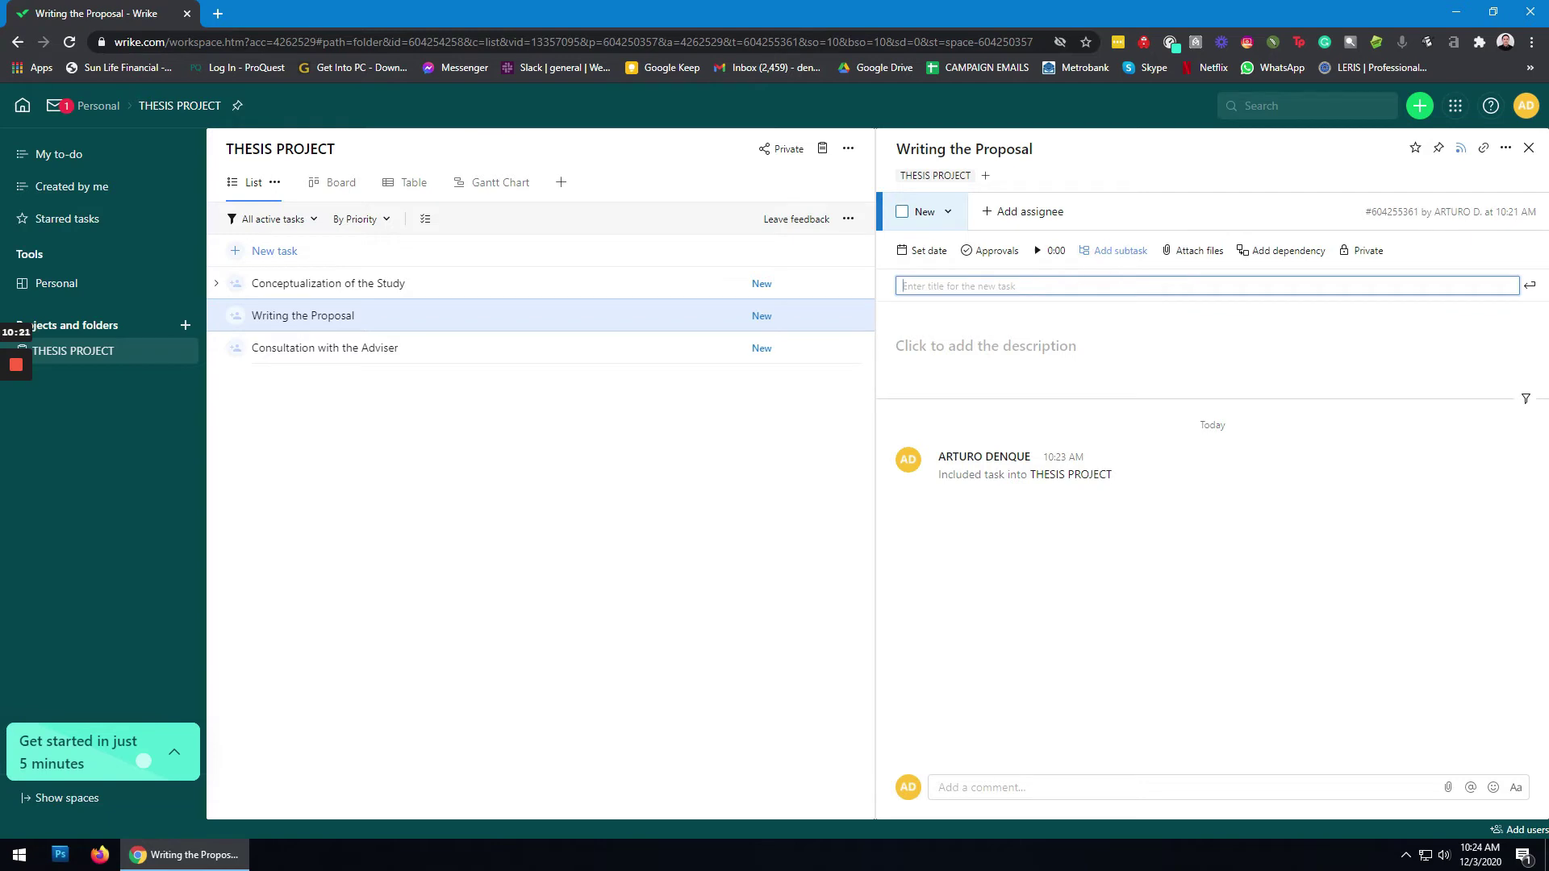
type("Introd")
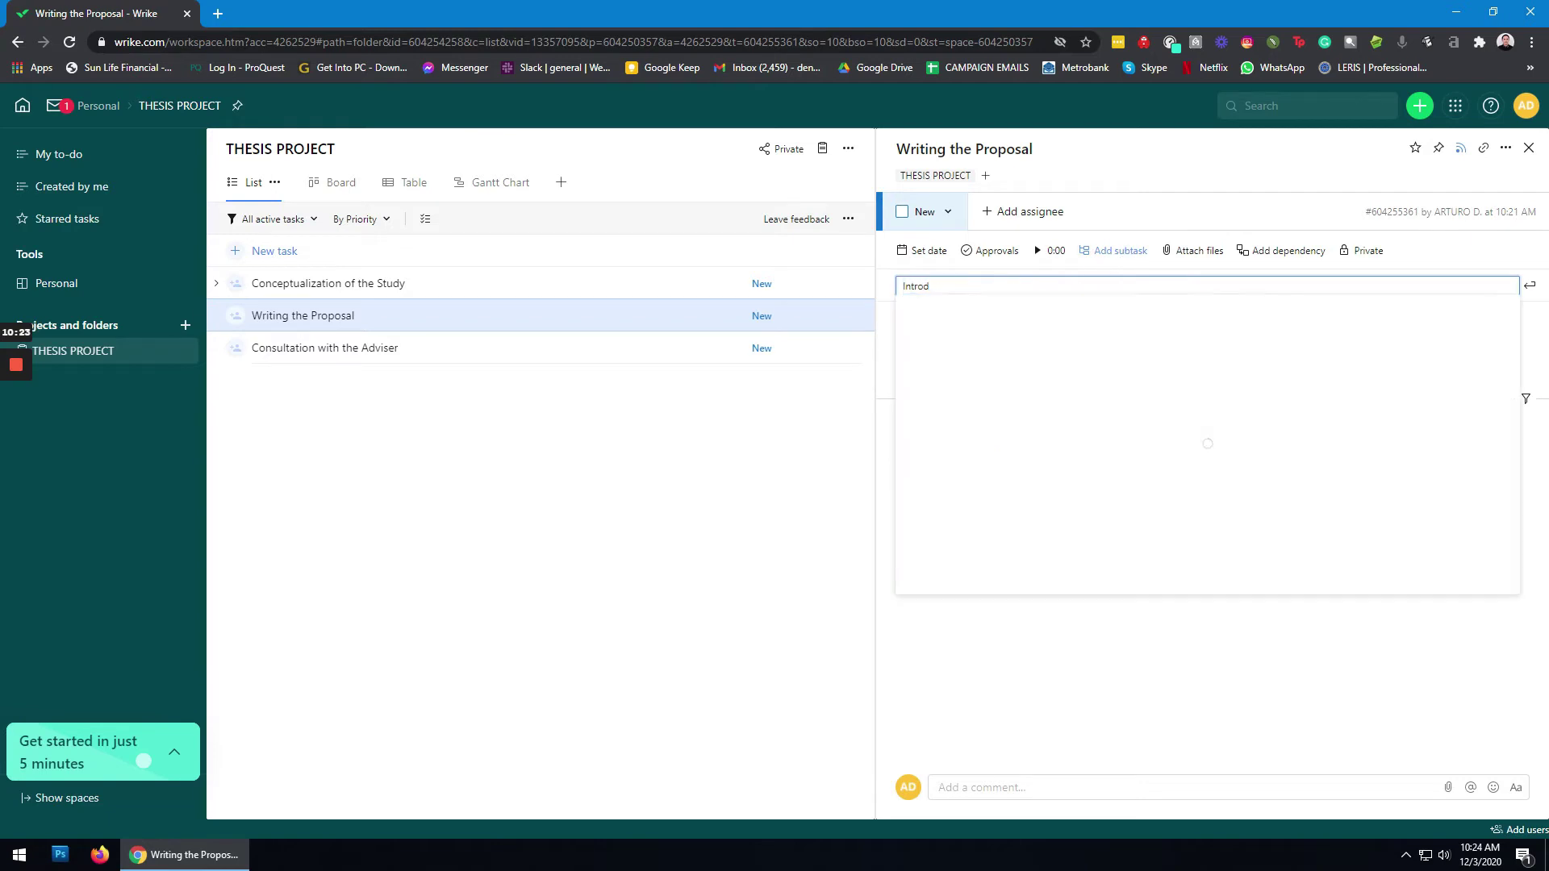
type("uction")
key("Return")
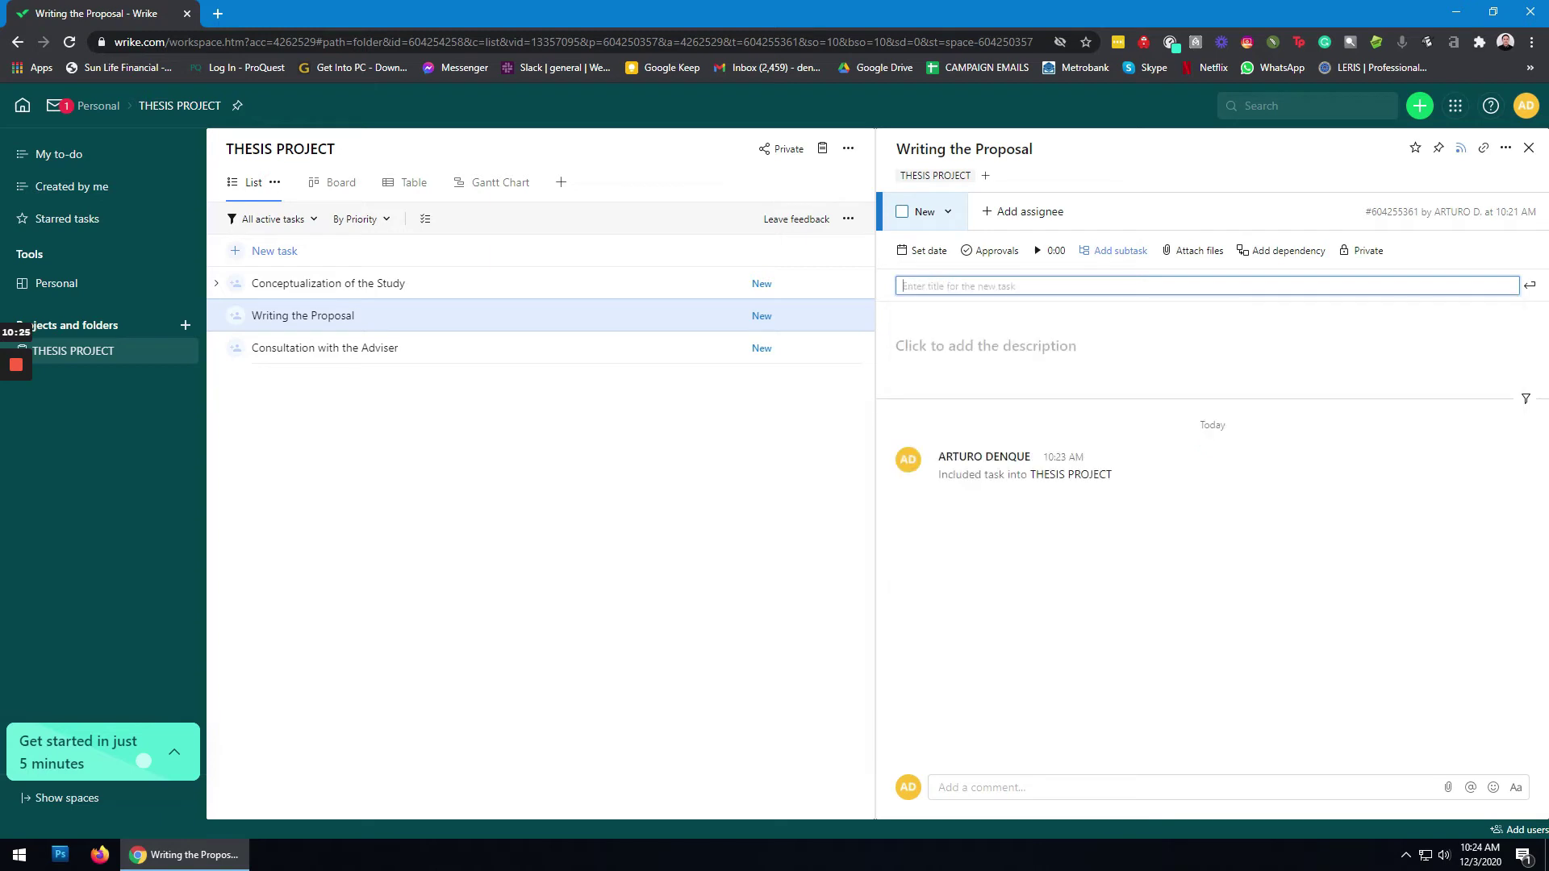
type("Stat")
type("nt of the")
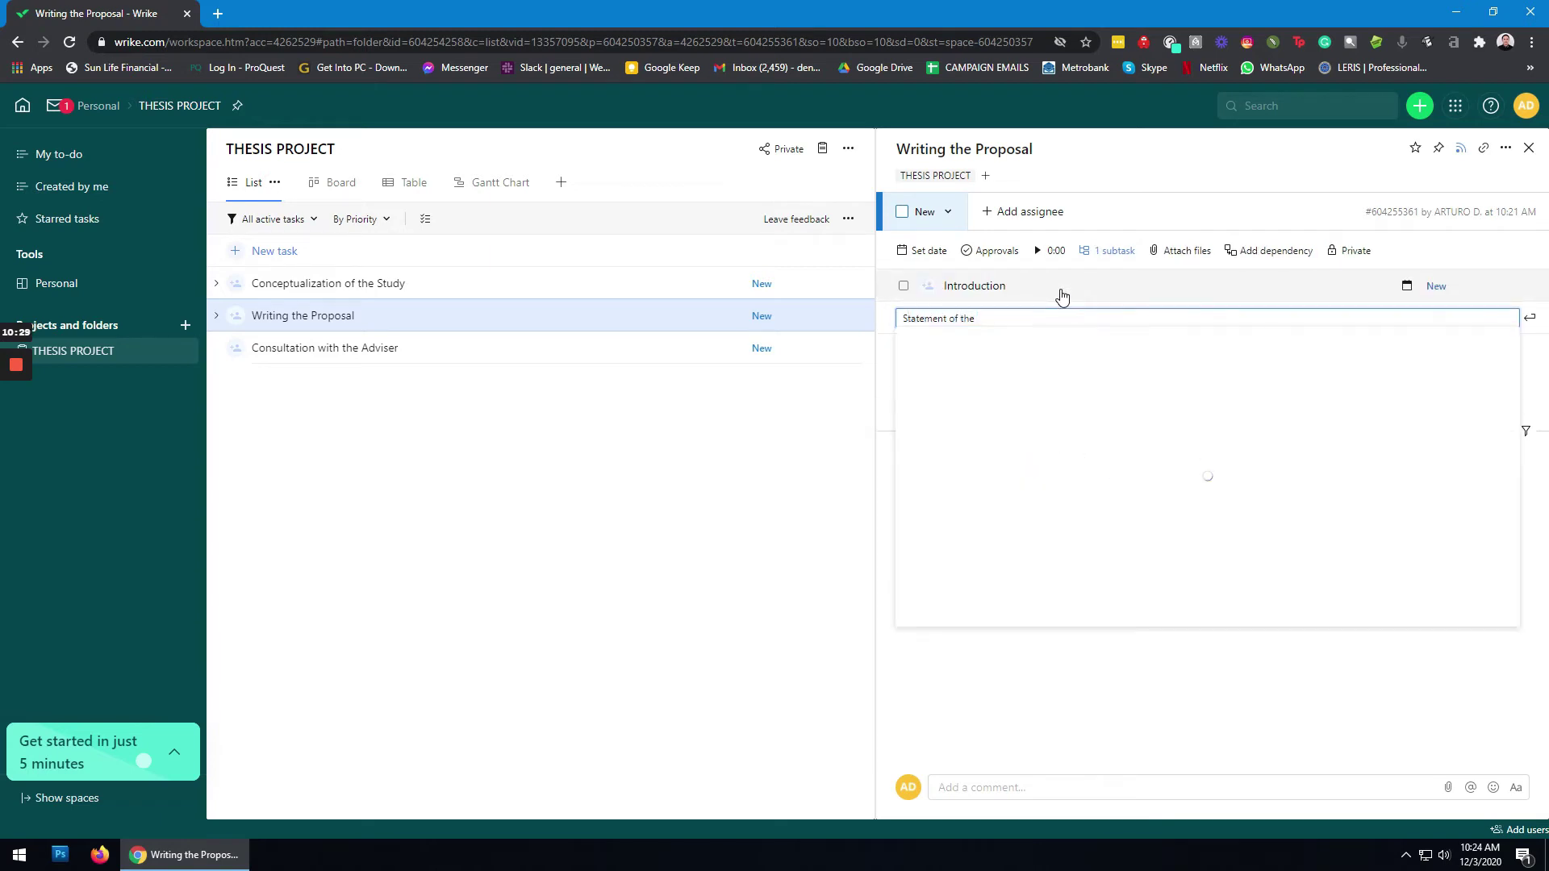
type(" Problem")
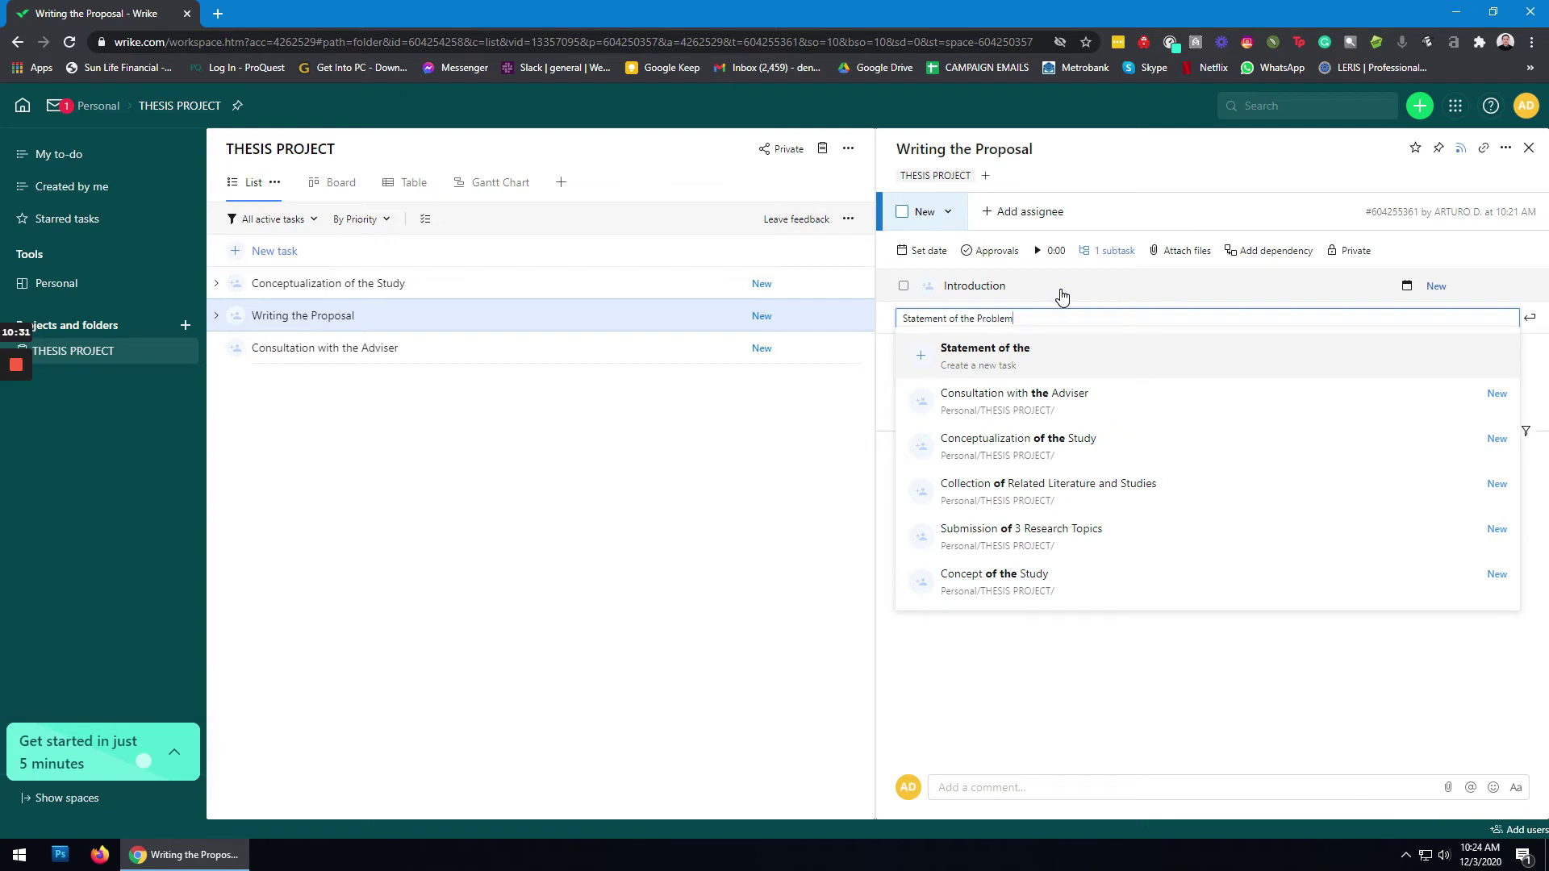
key("Return")
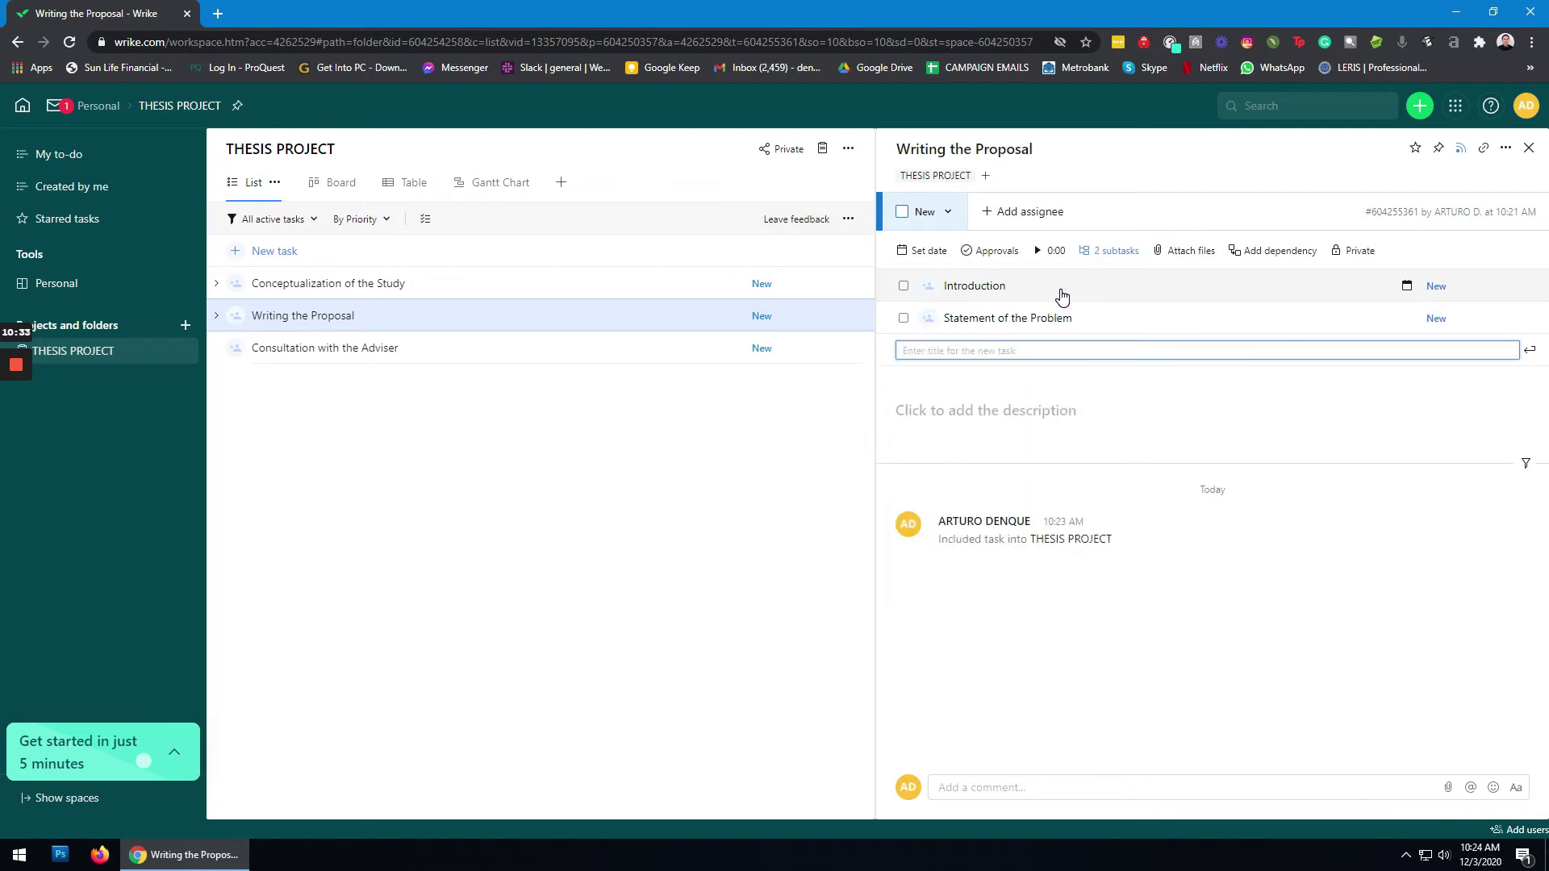
type("Hyphothesis")
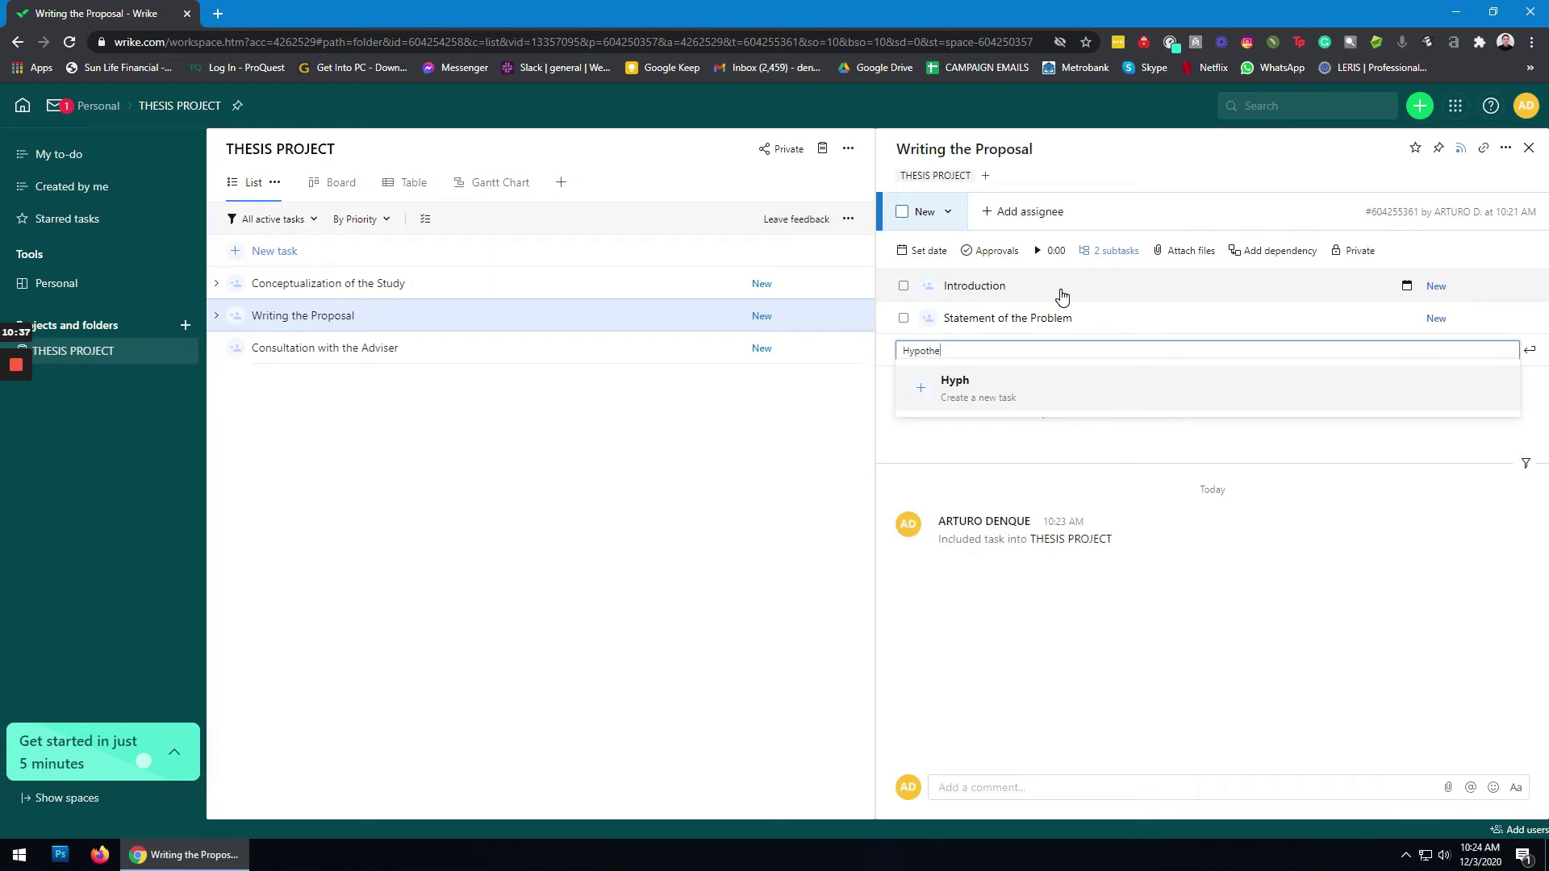
key("Return")
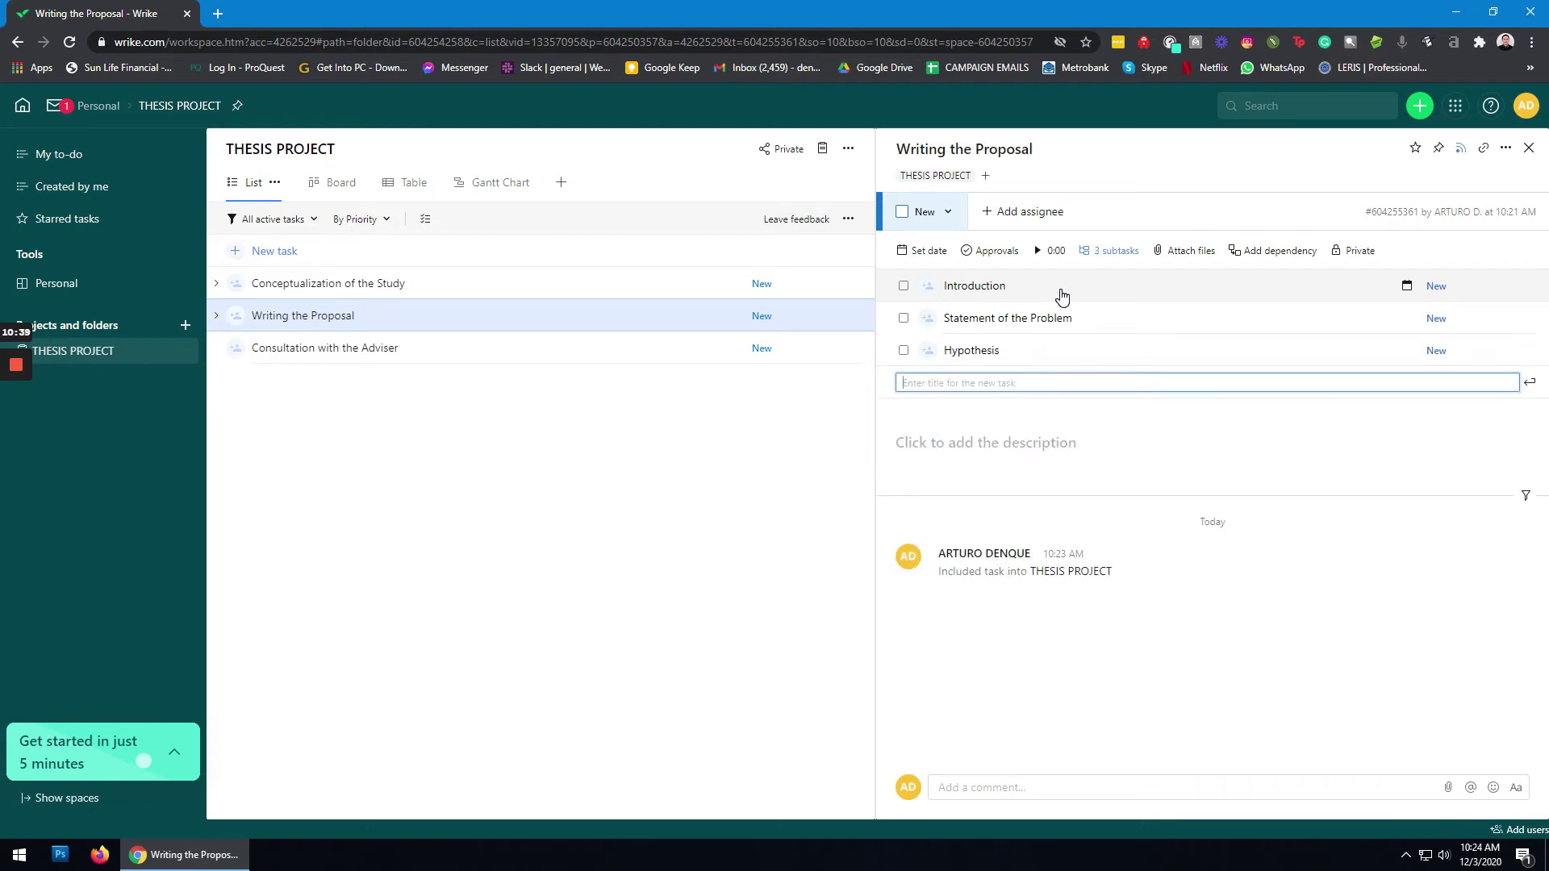
type("Related")
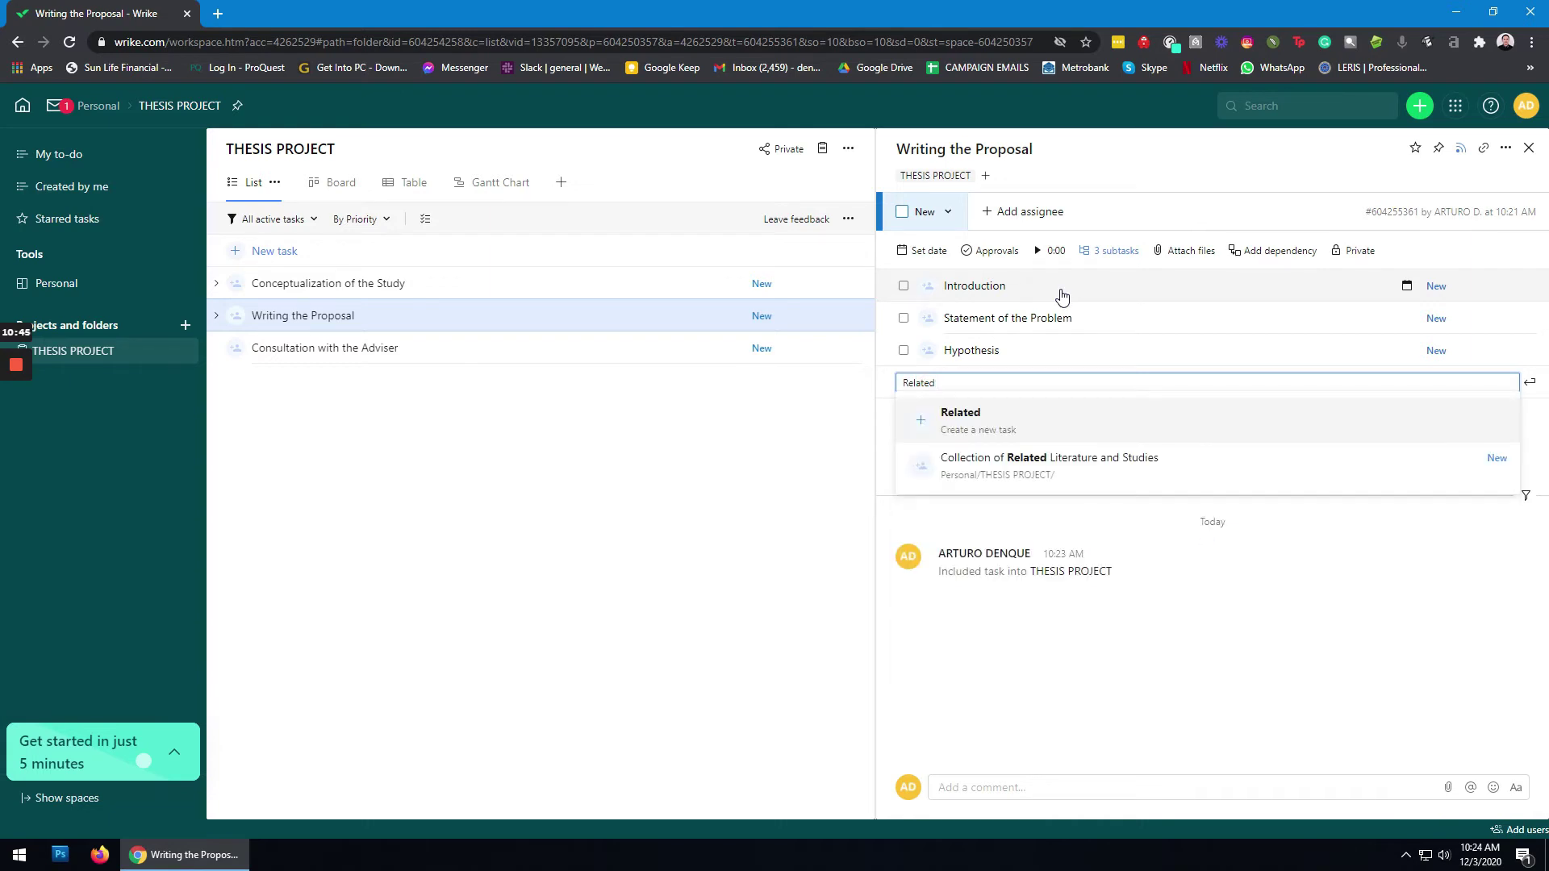
type(" Literature and Studies")
key("Return")
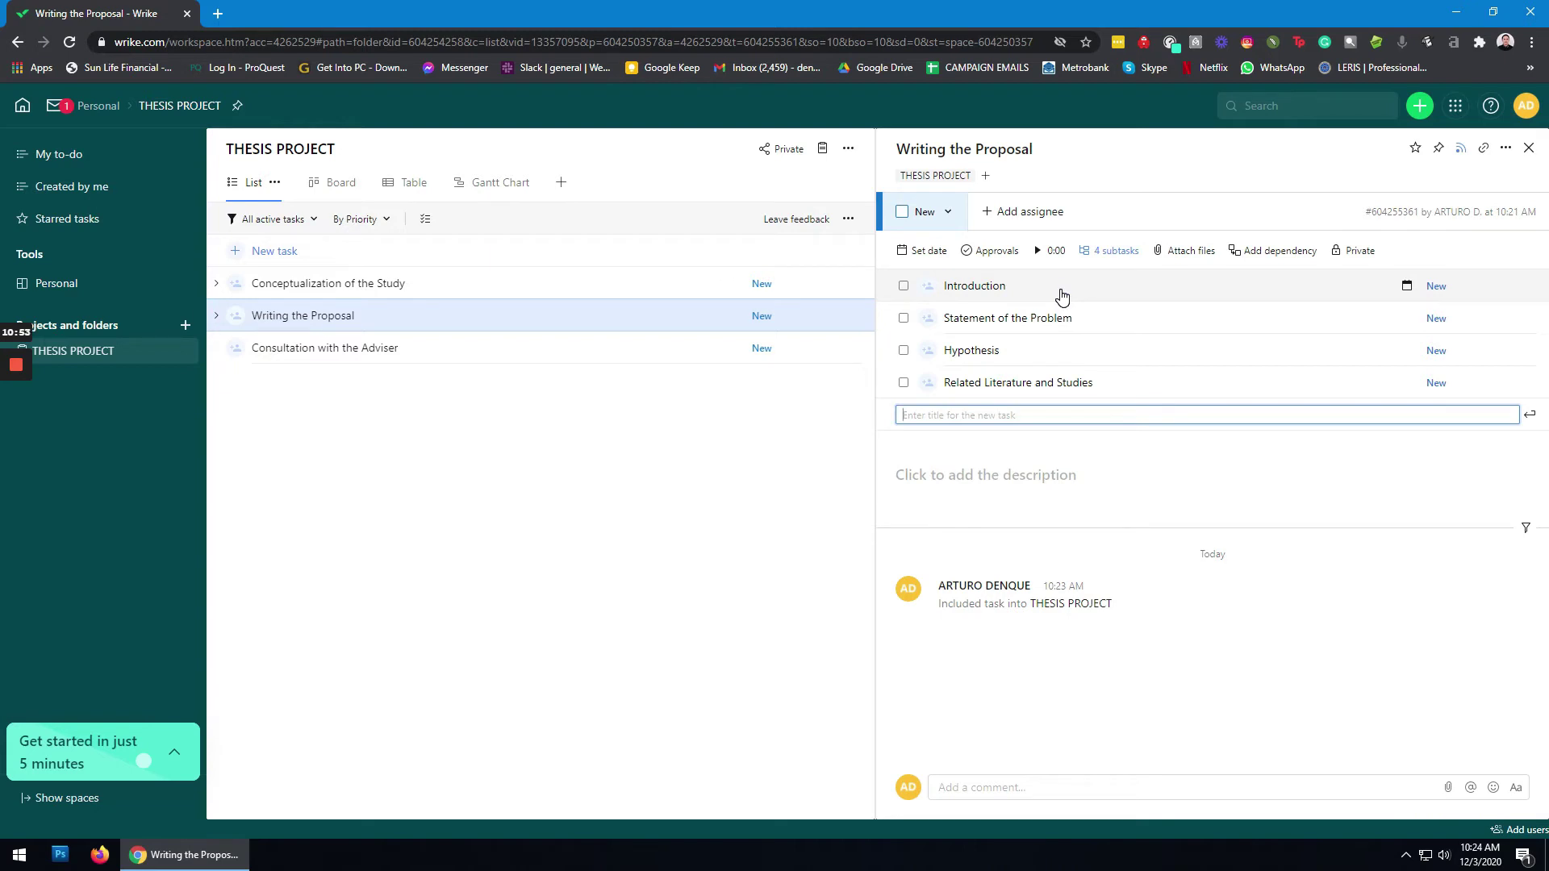
type("Theo")
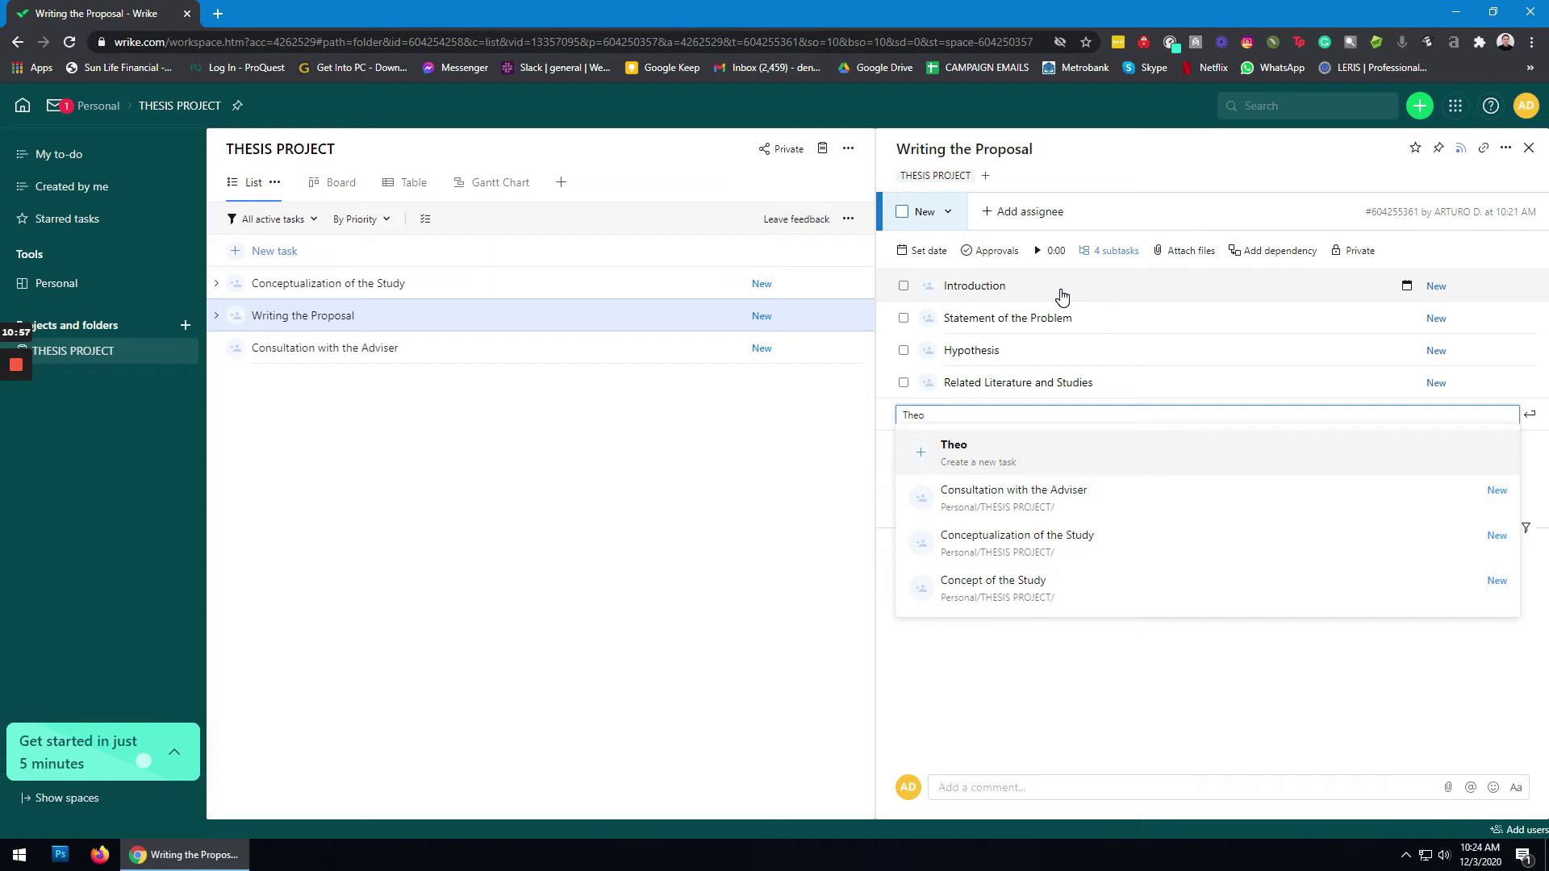
type("retical and Conceptual Framework")
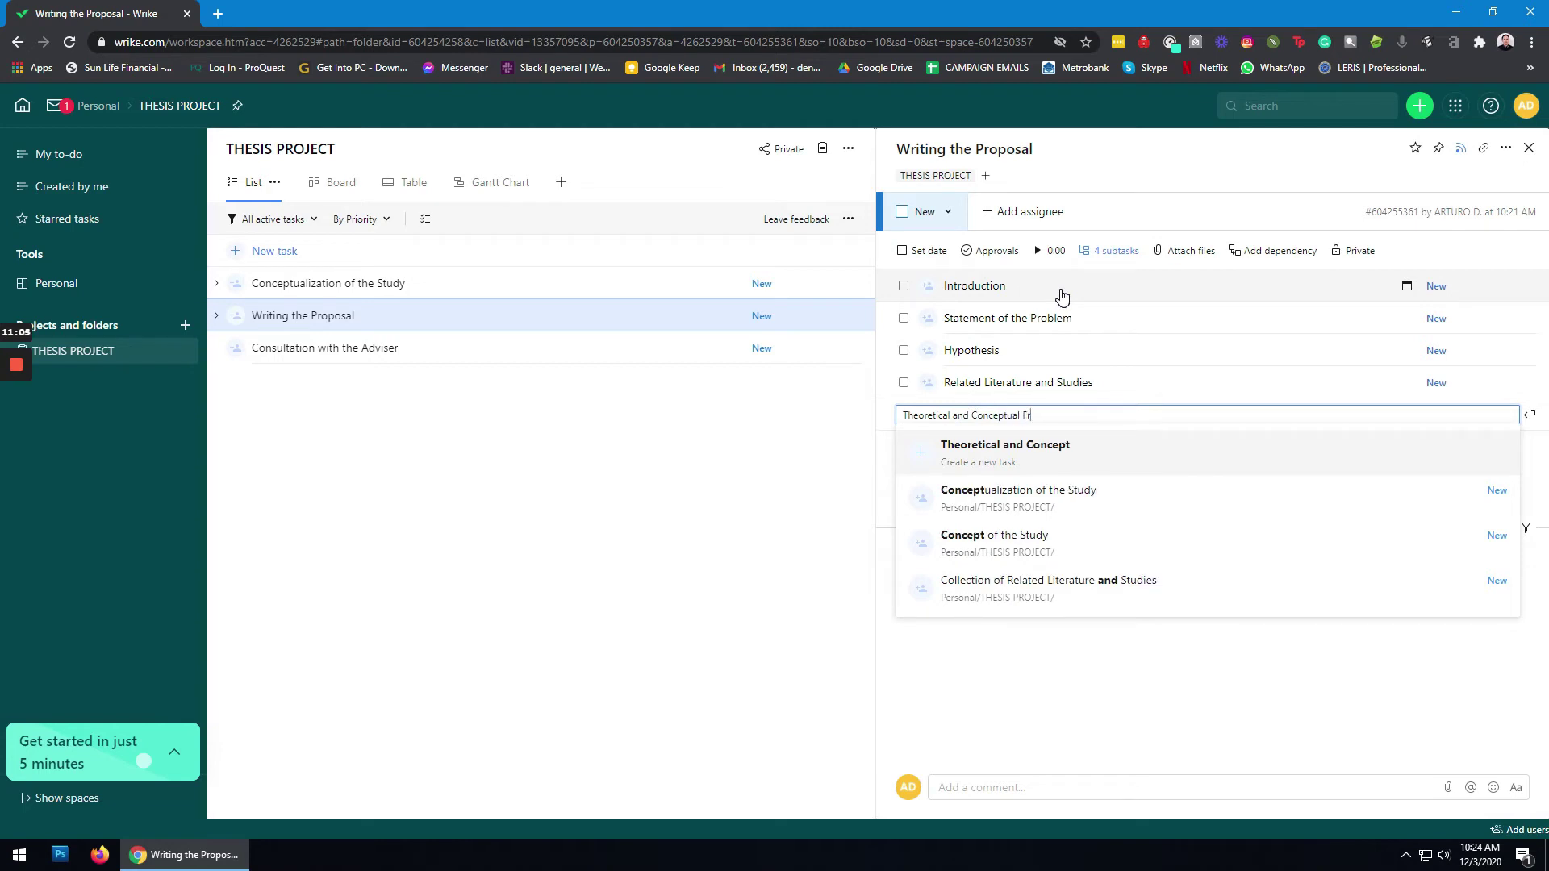
key("Return")
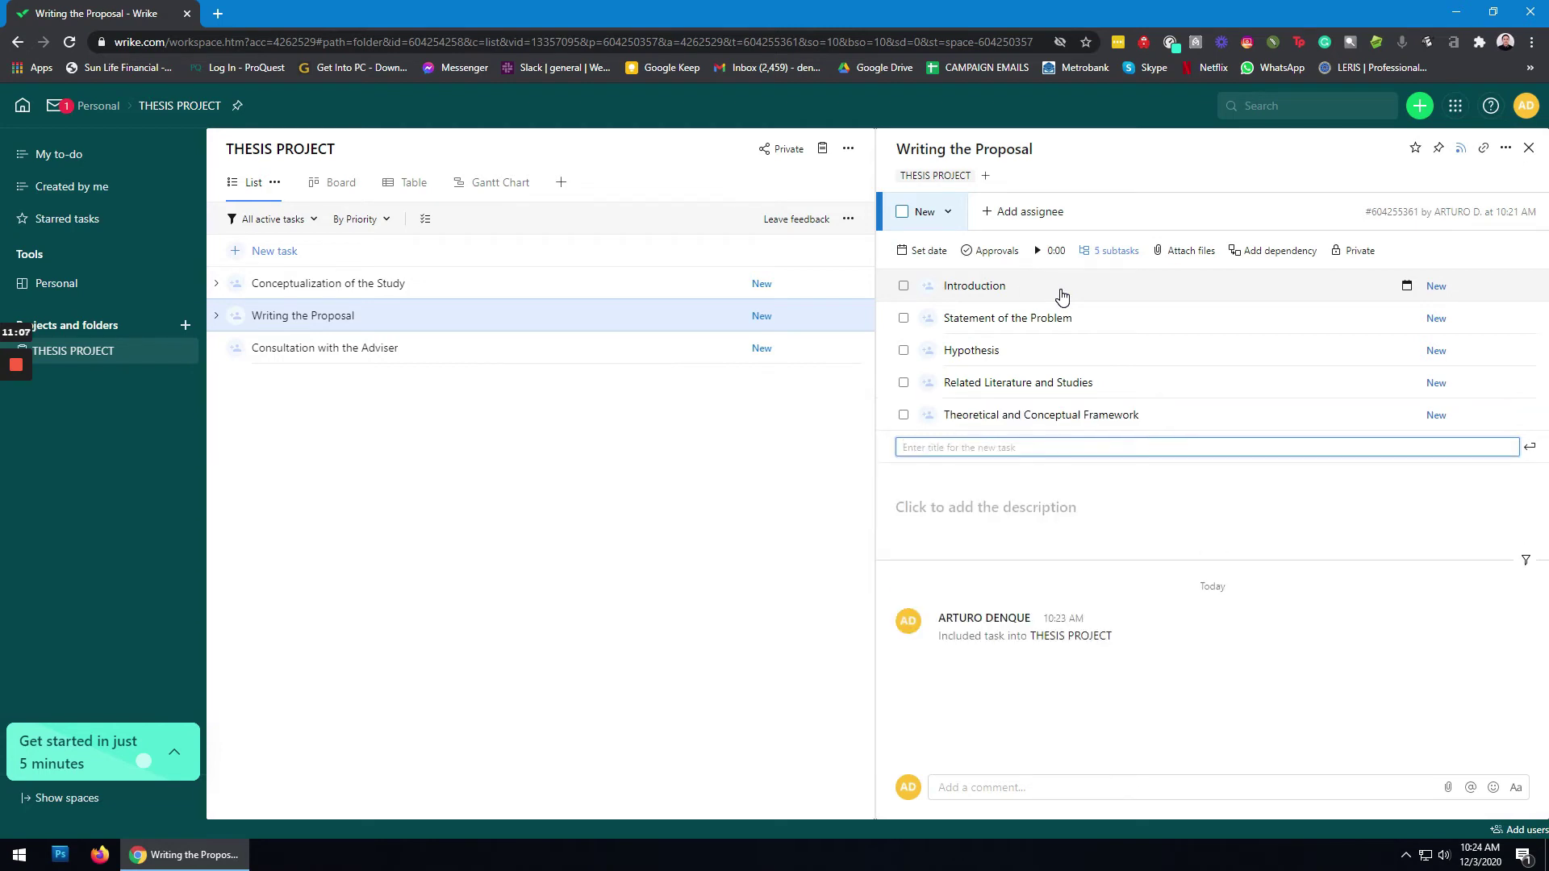
type("Scope and ")
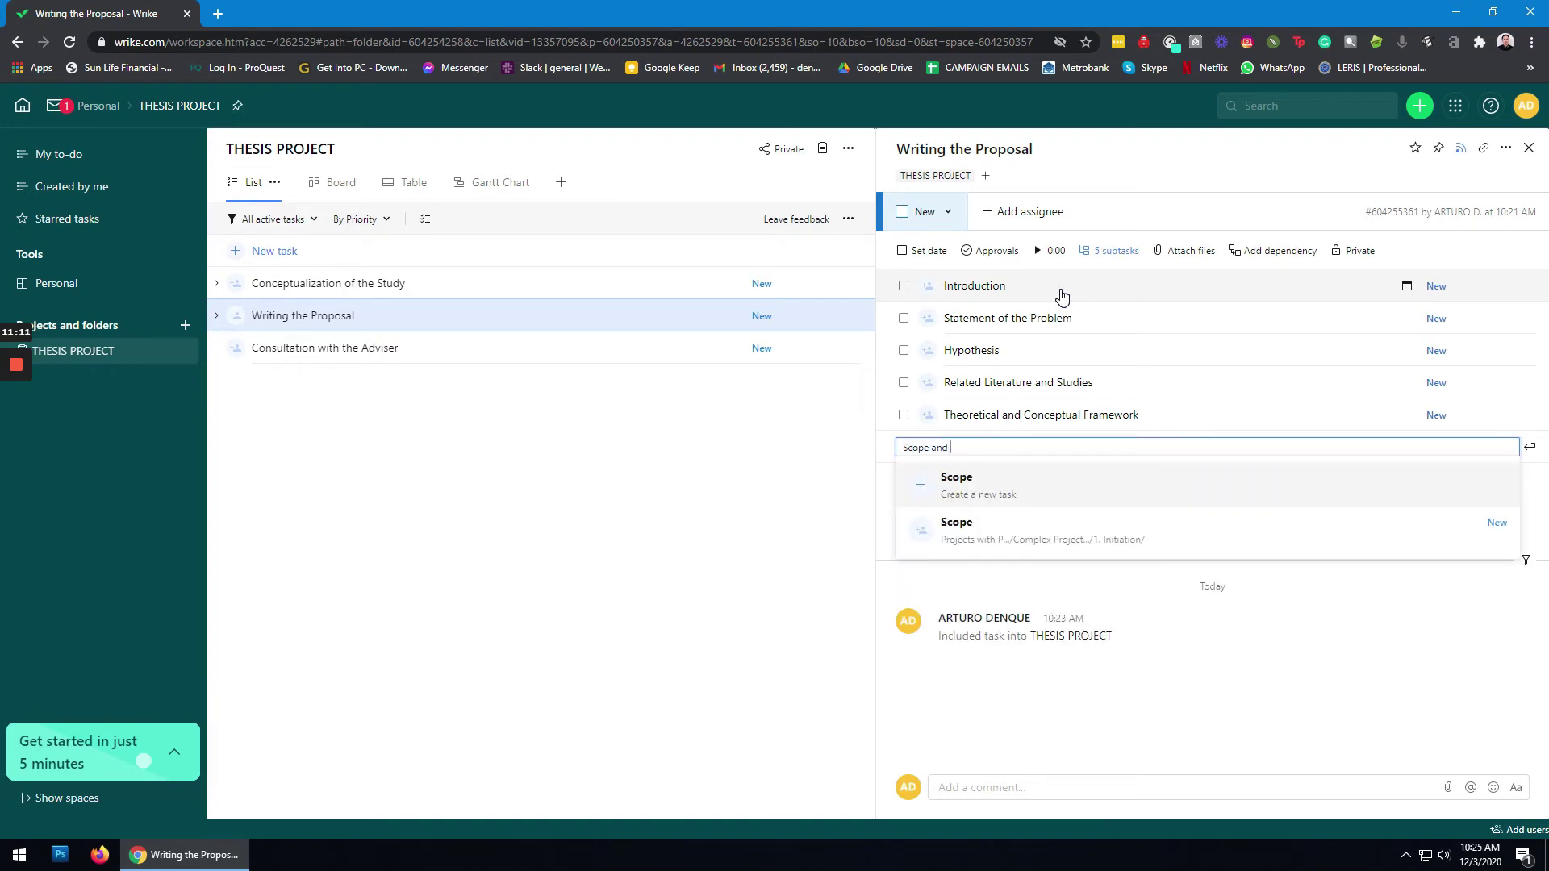
type("Del")
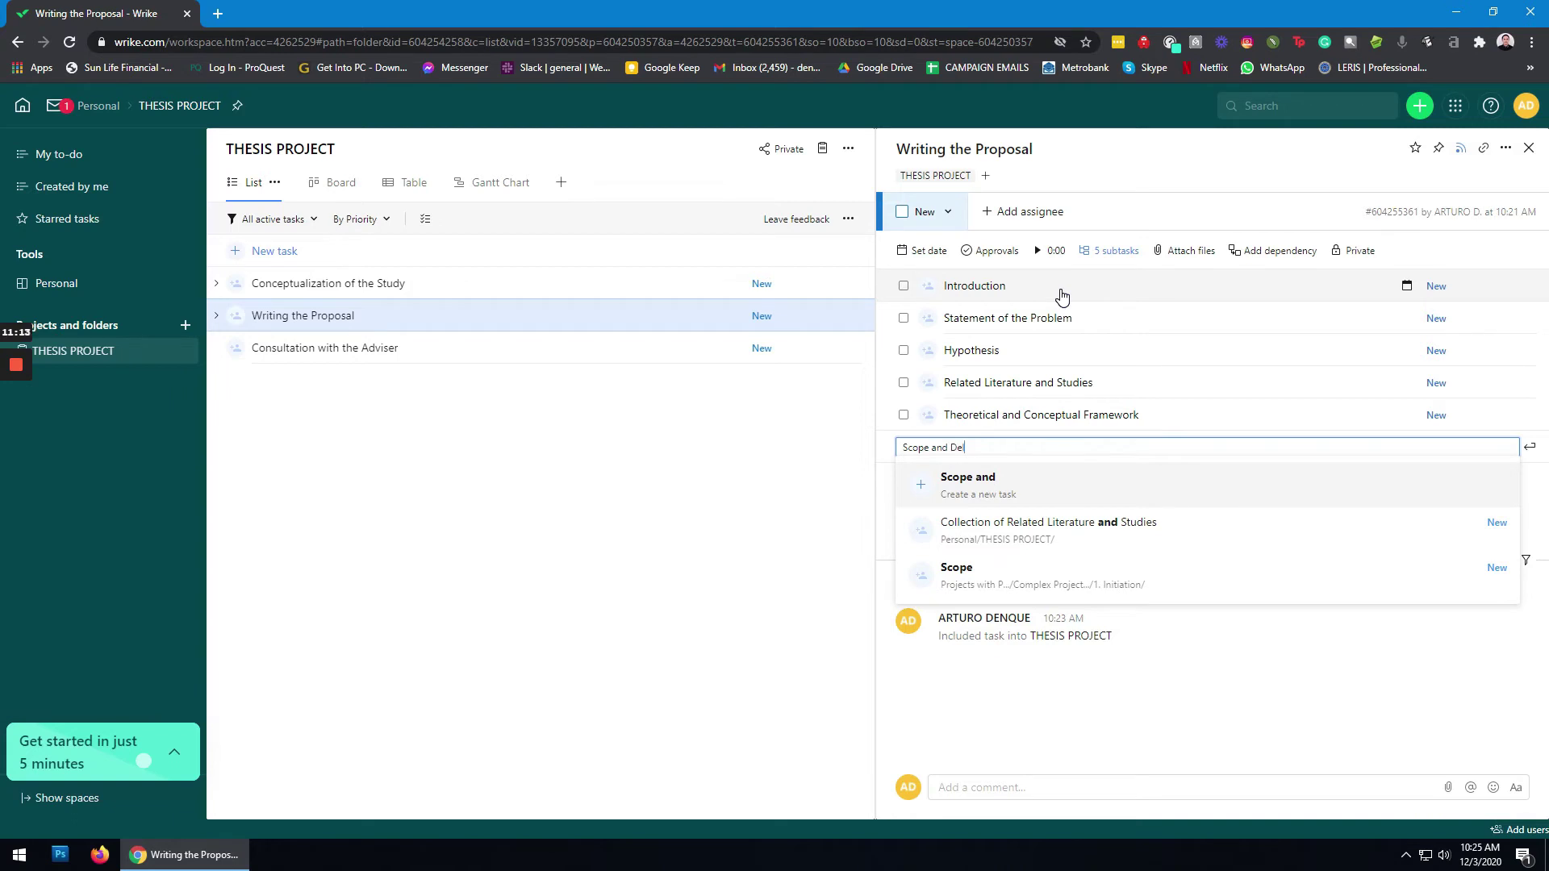
type("imitation")
key("Return")
Step: Add Significance of the Study, Definition of Terms, Research Methodology, survey drafting and validation subtasks, and Draft Proposal
type("S")
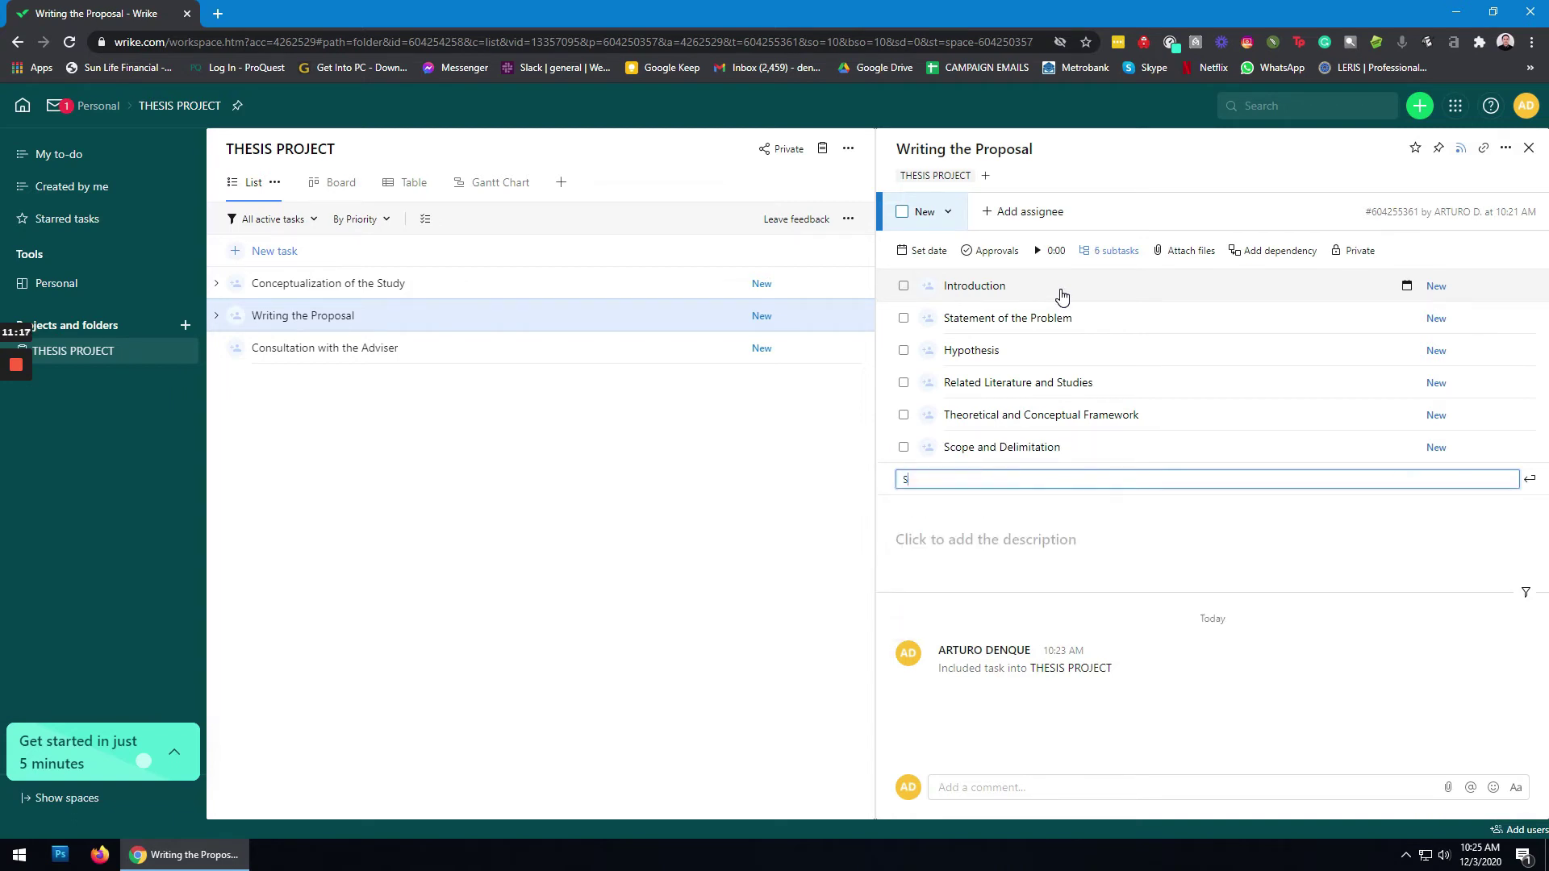
type("igni")
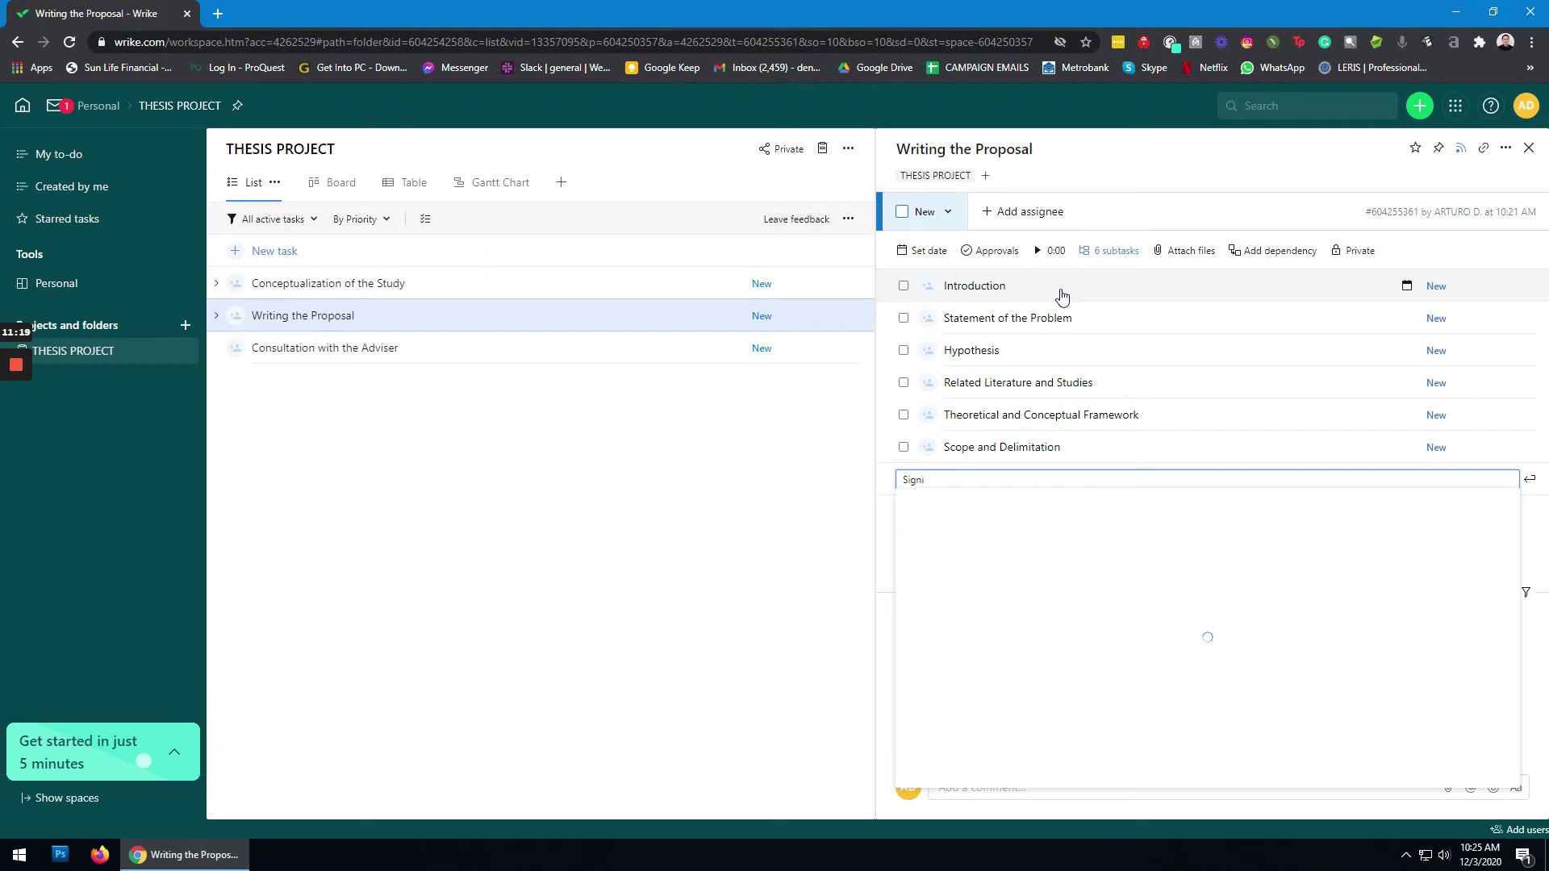
type("ficance")
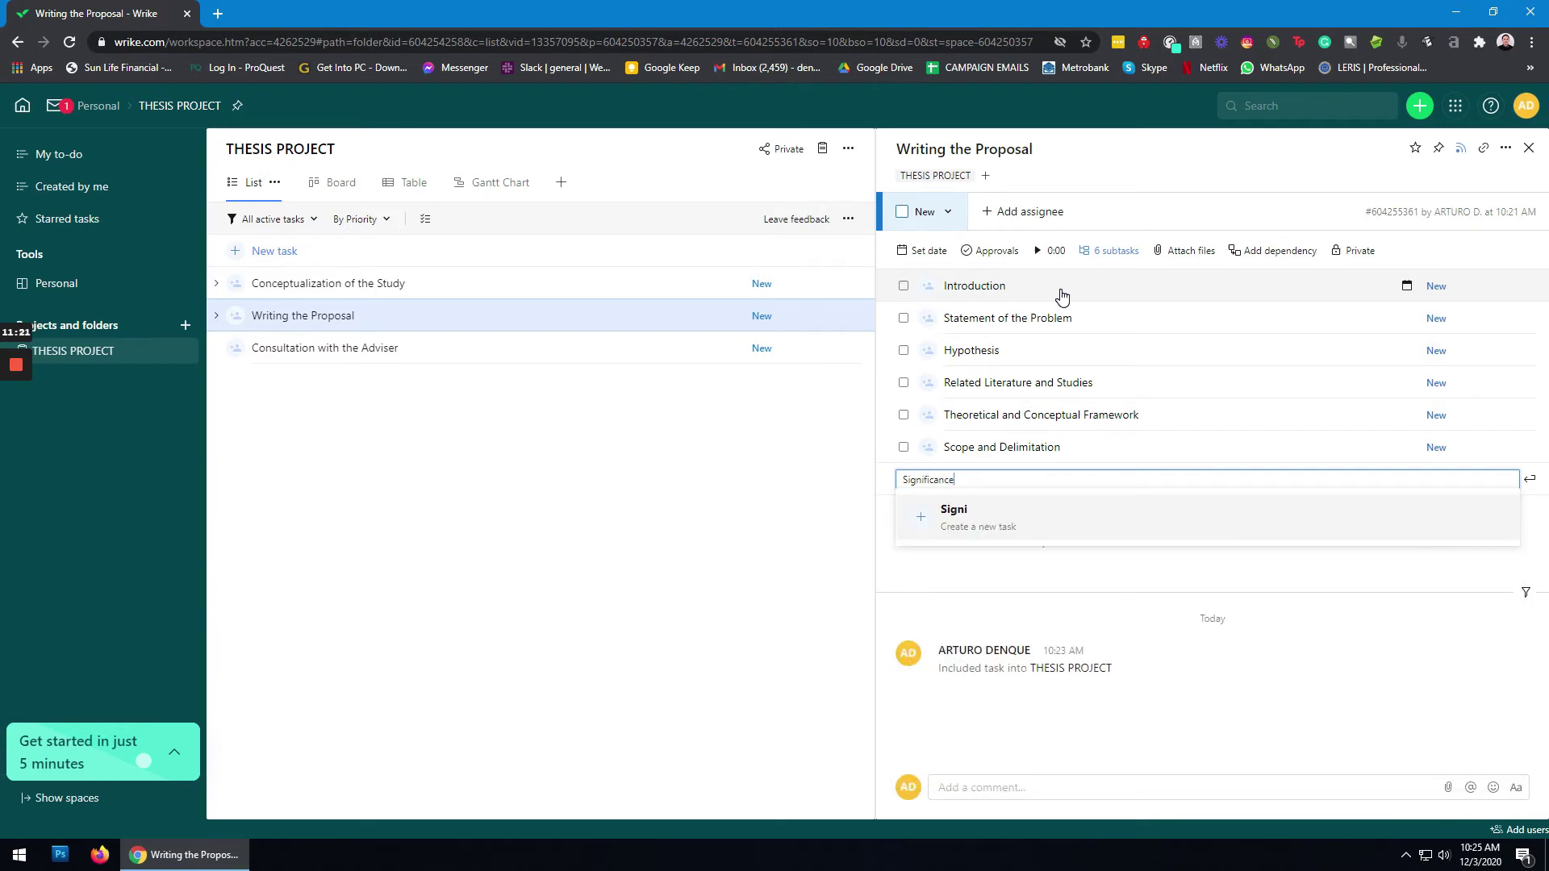
type(" of the Study")
key("Return")
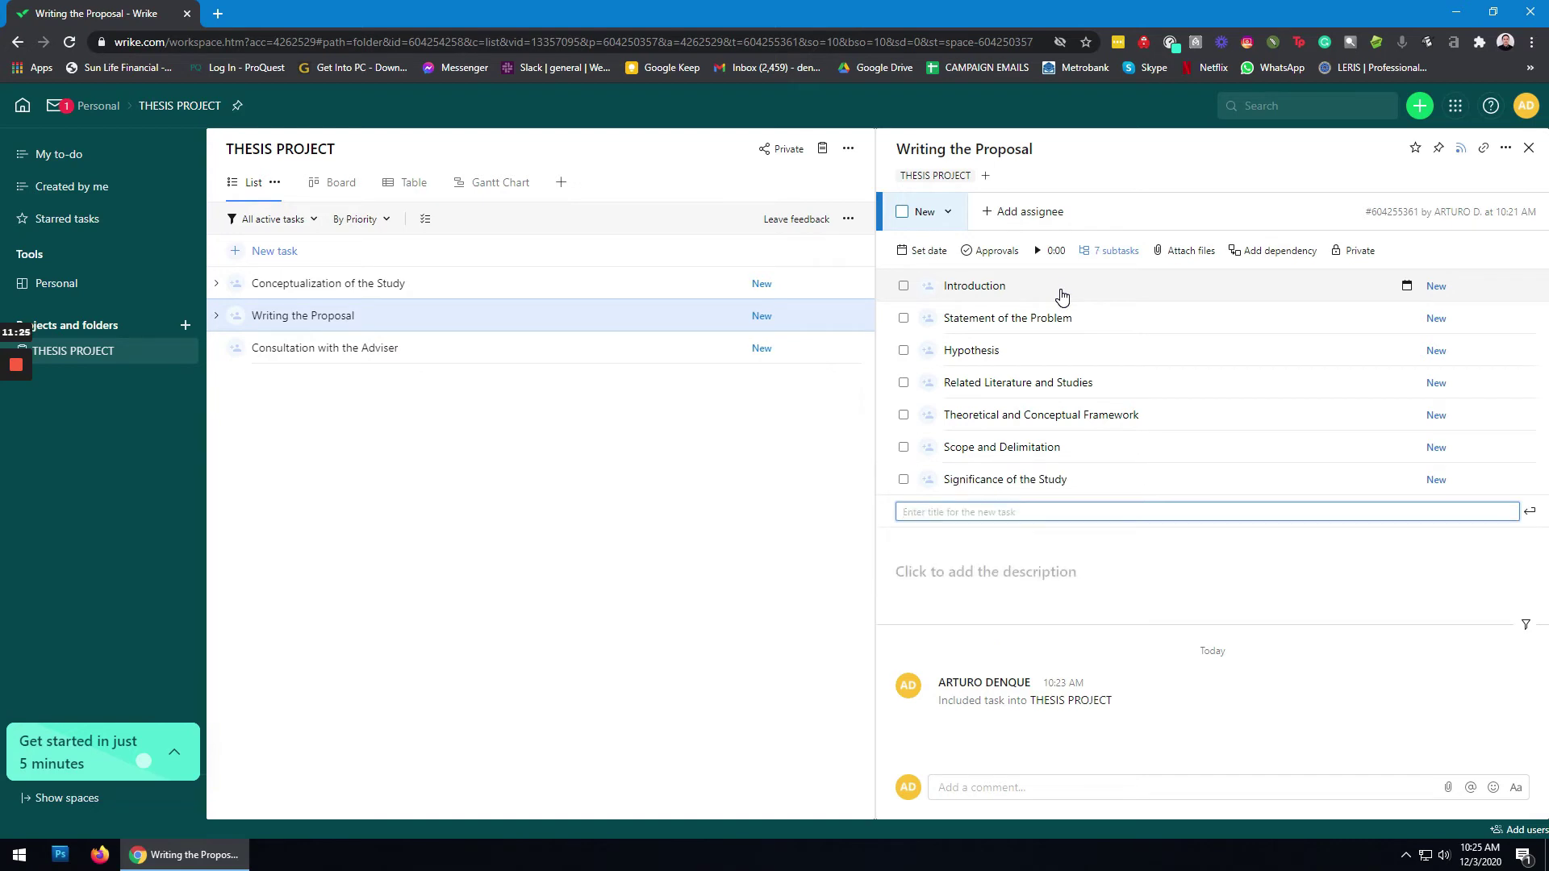
type("Definition Term")
key("BackSpace")
key("BackSpace")
key("BackSpace")
key("BackSpace")
type("of Terms")
key("Return")
type("Rese")
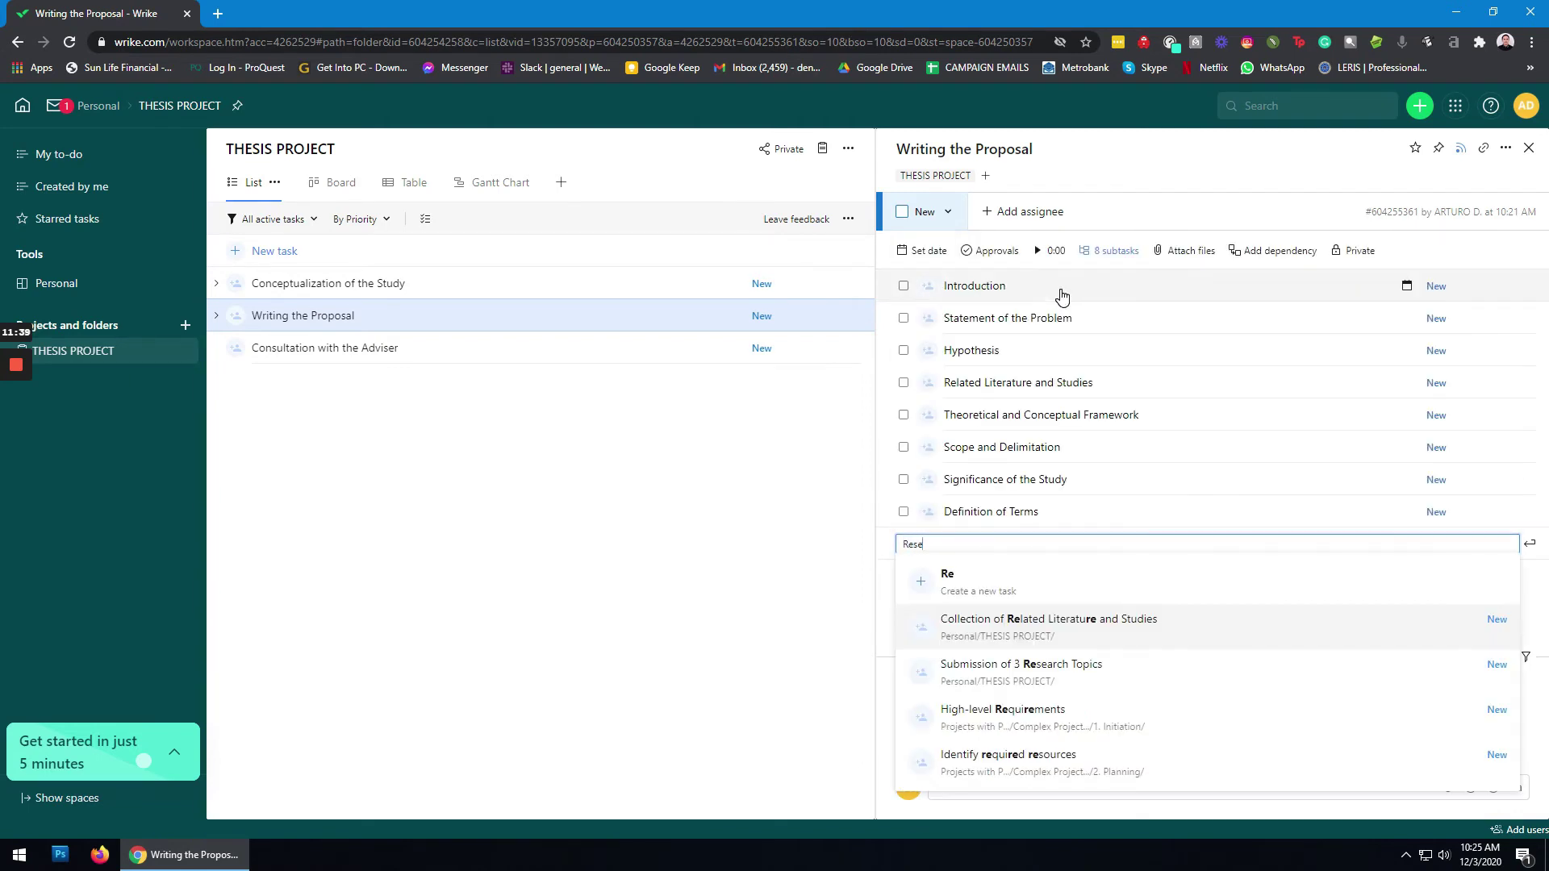
type("arch Method")
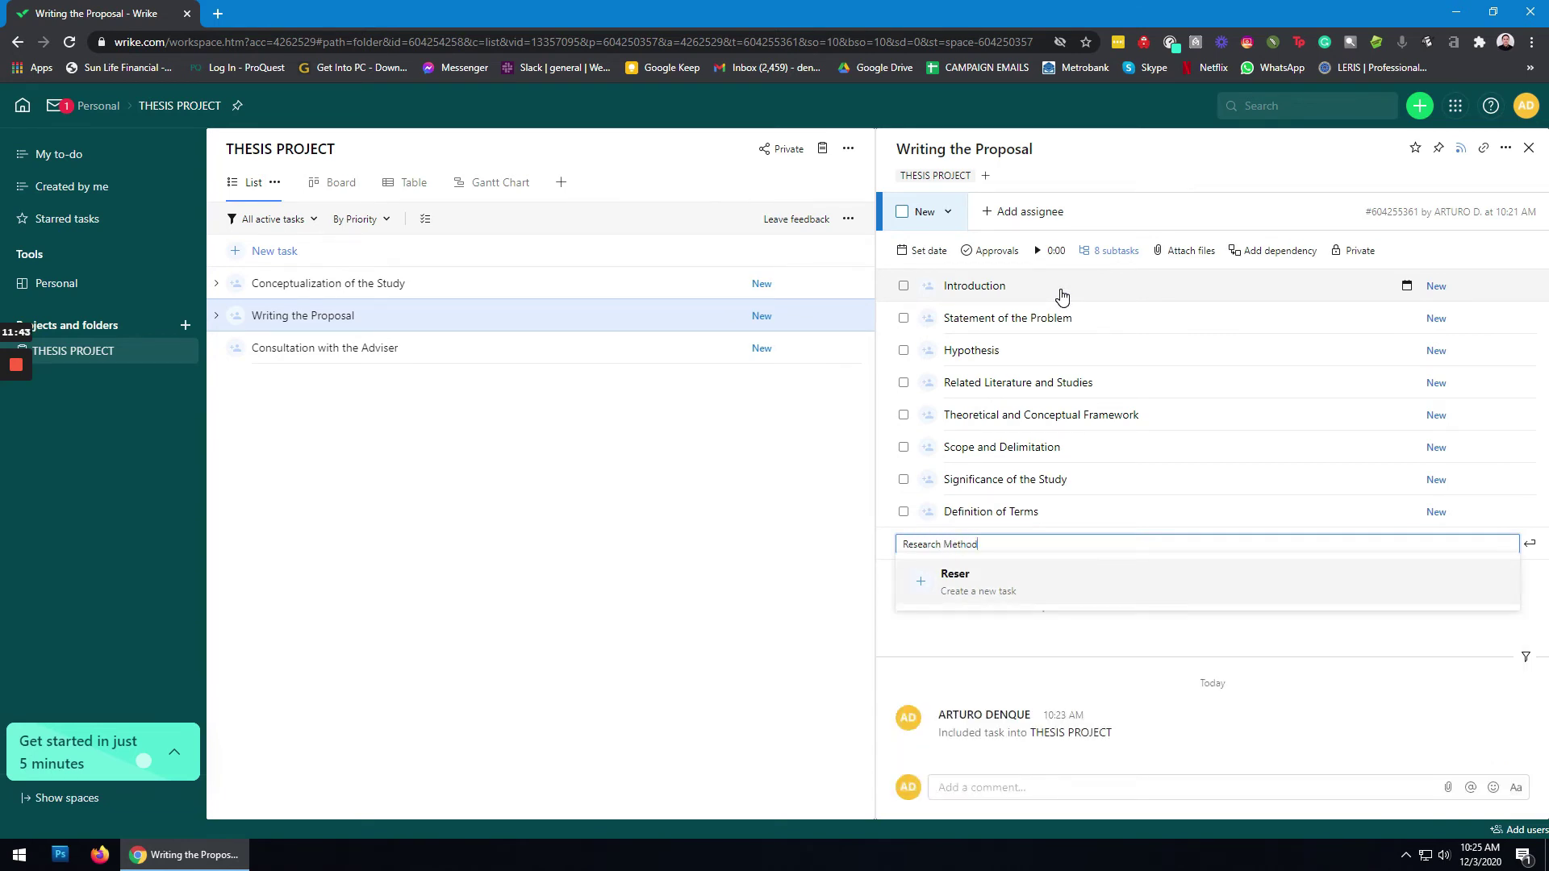
type("ology")
key("Return")
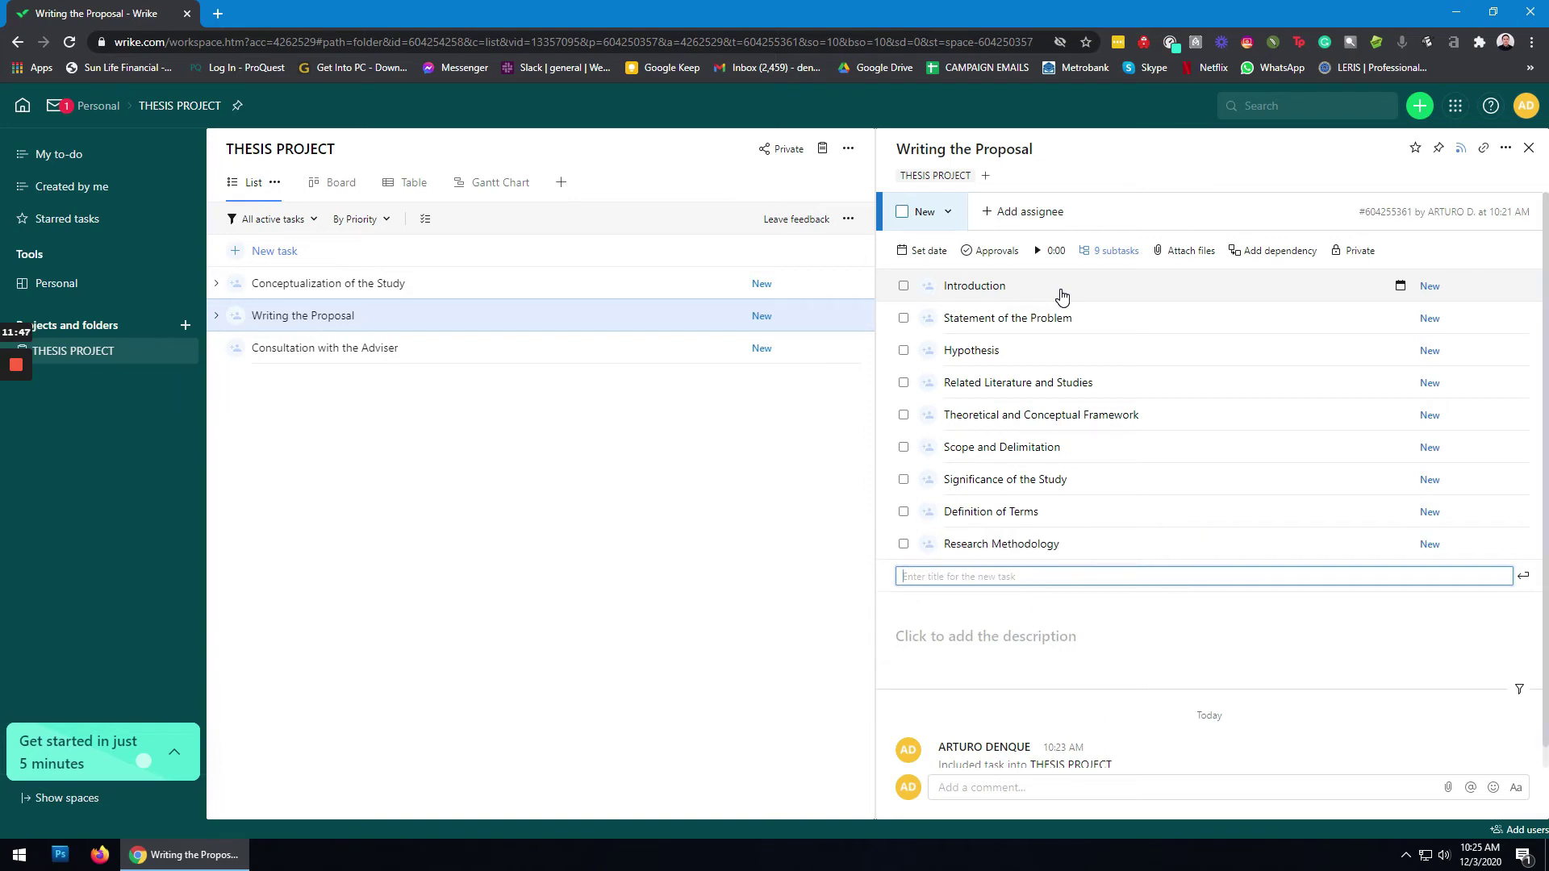
type("Draf")
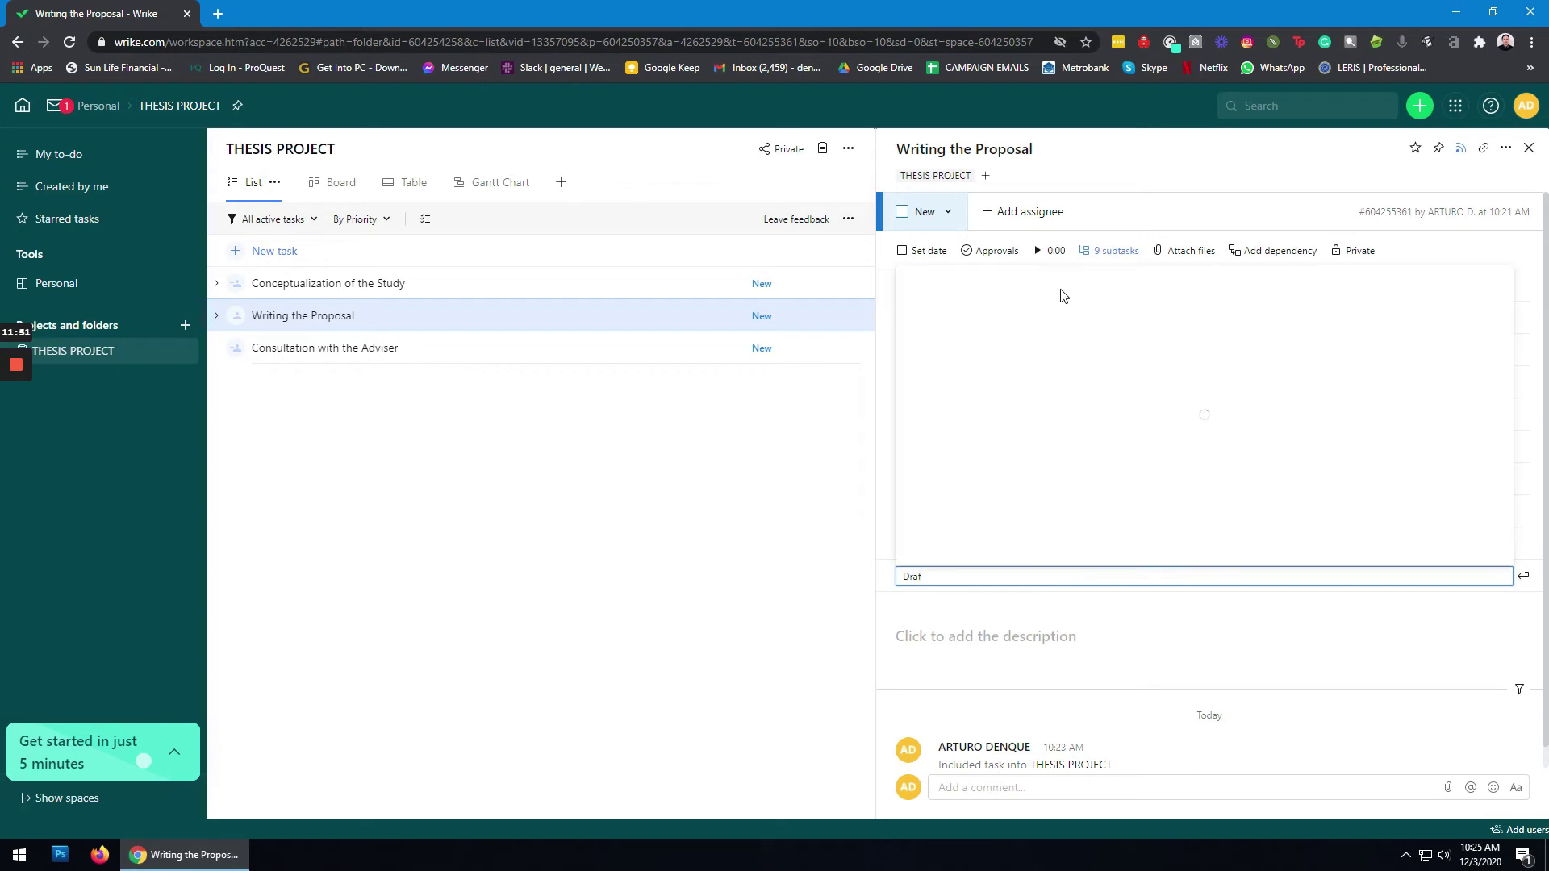
type("ting")
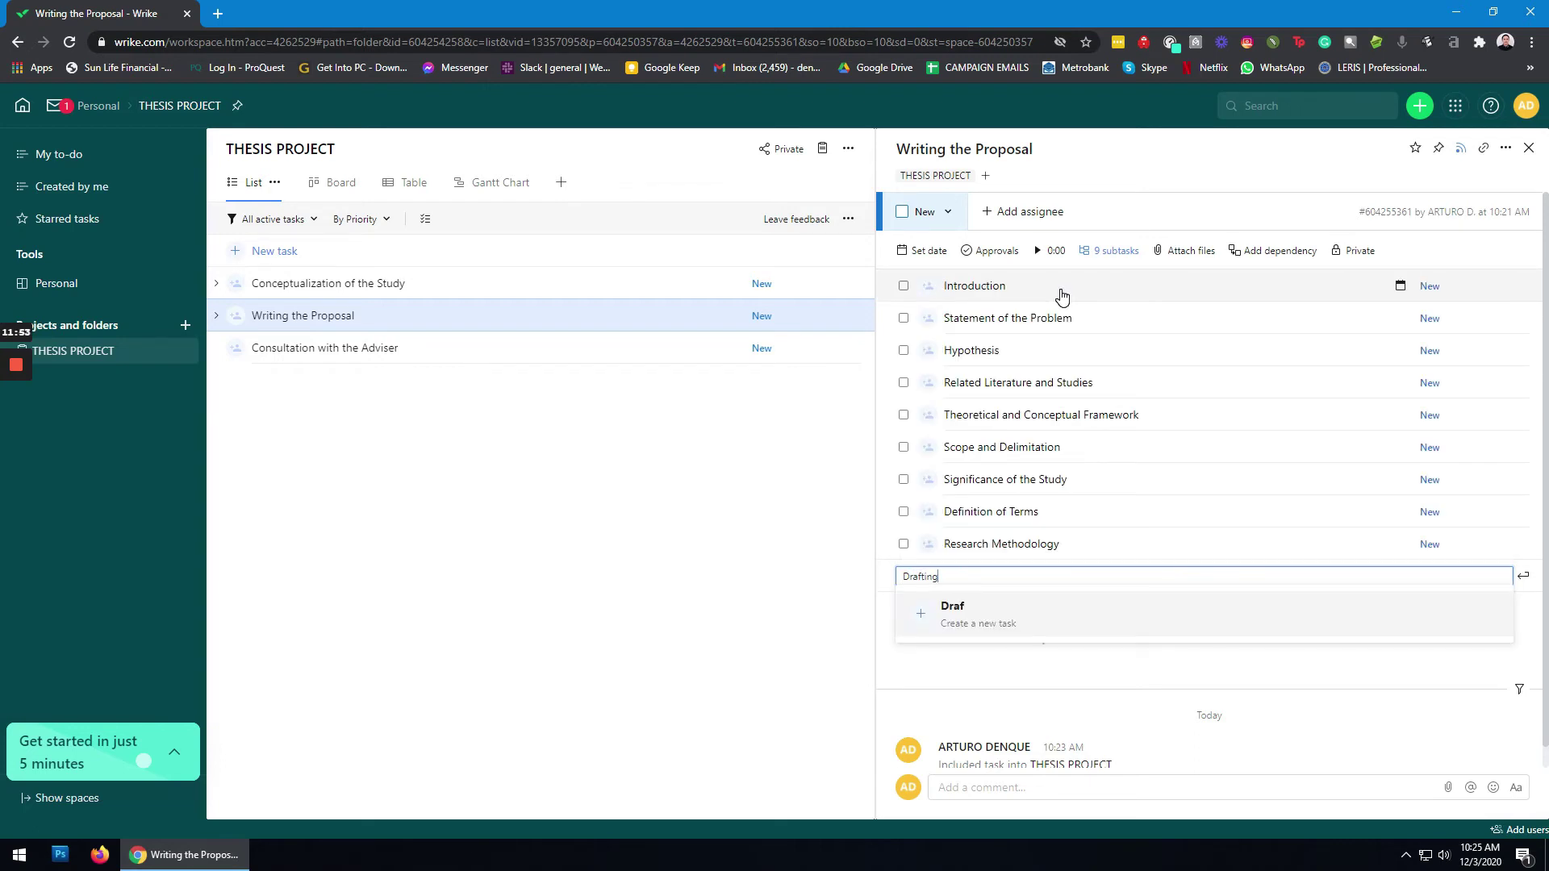
type(" of the Survey Instrument")
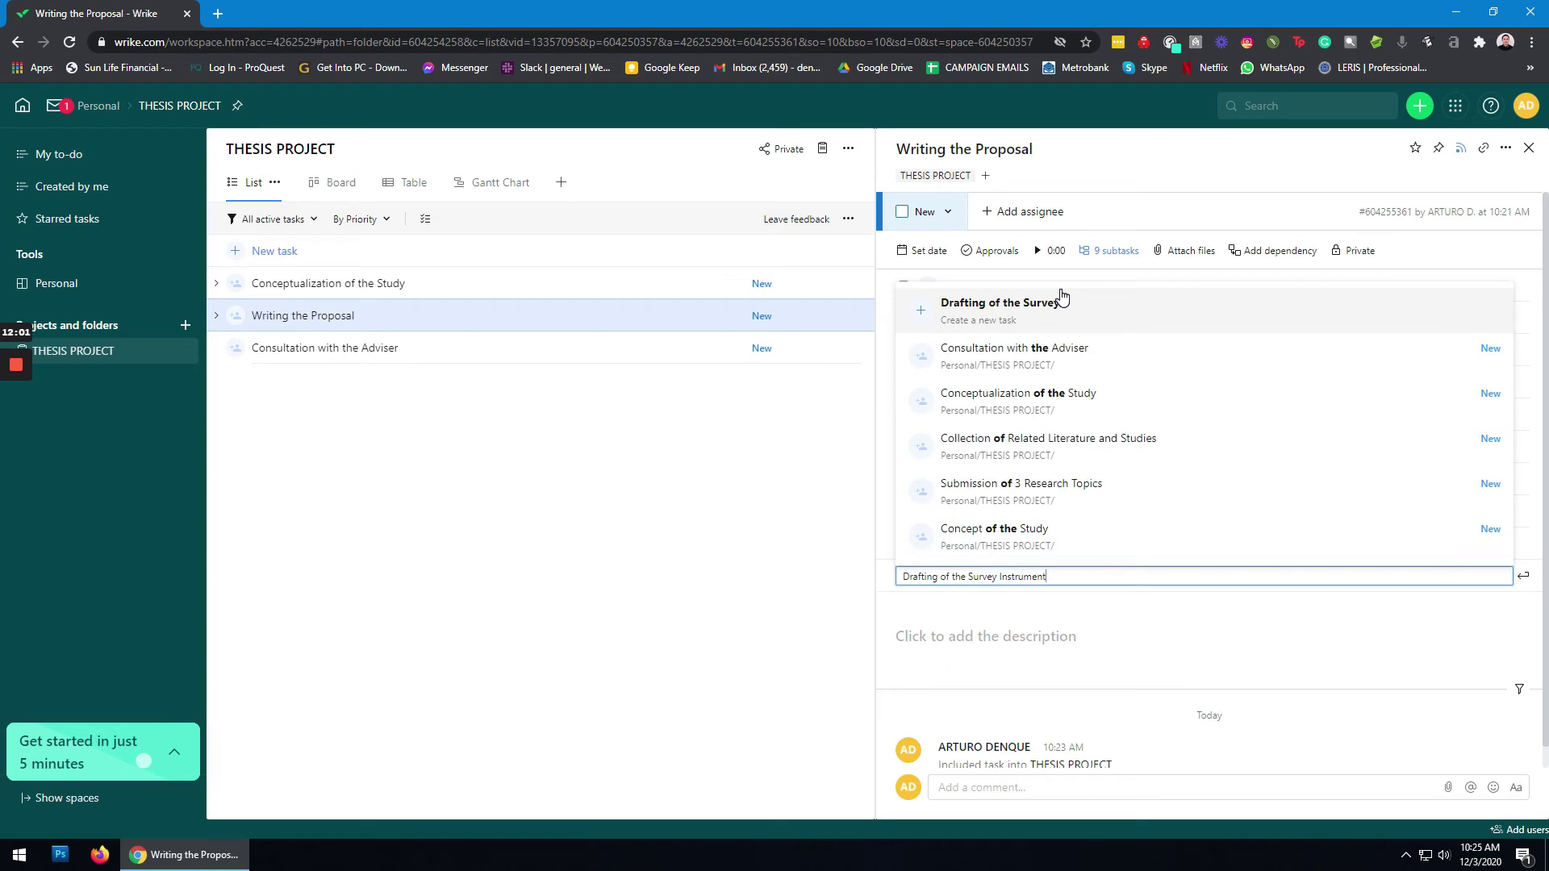
key("Return")
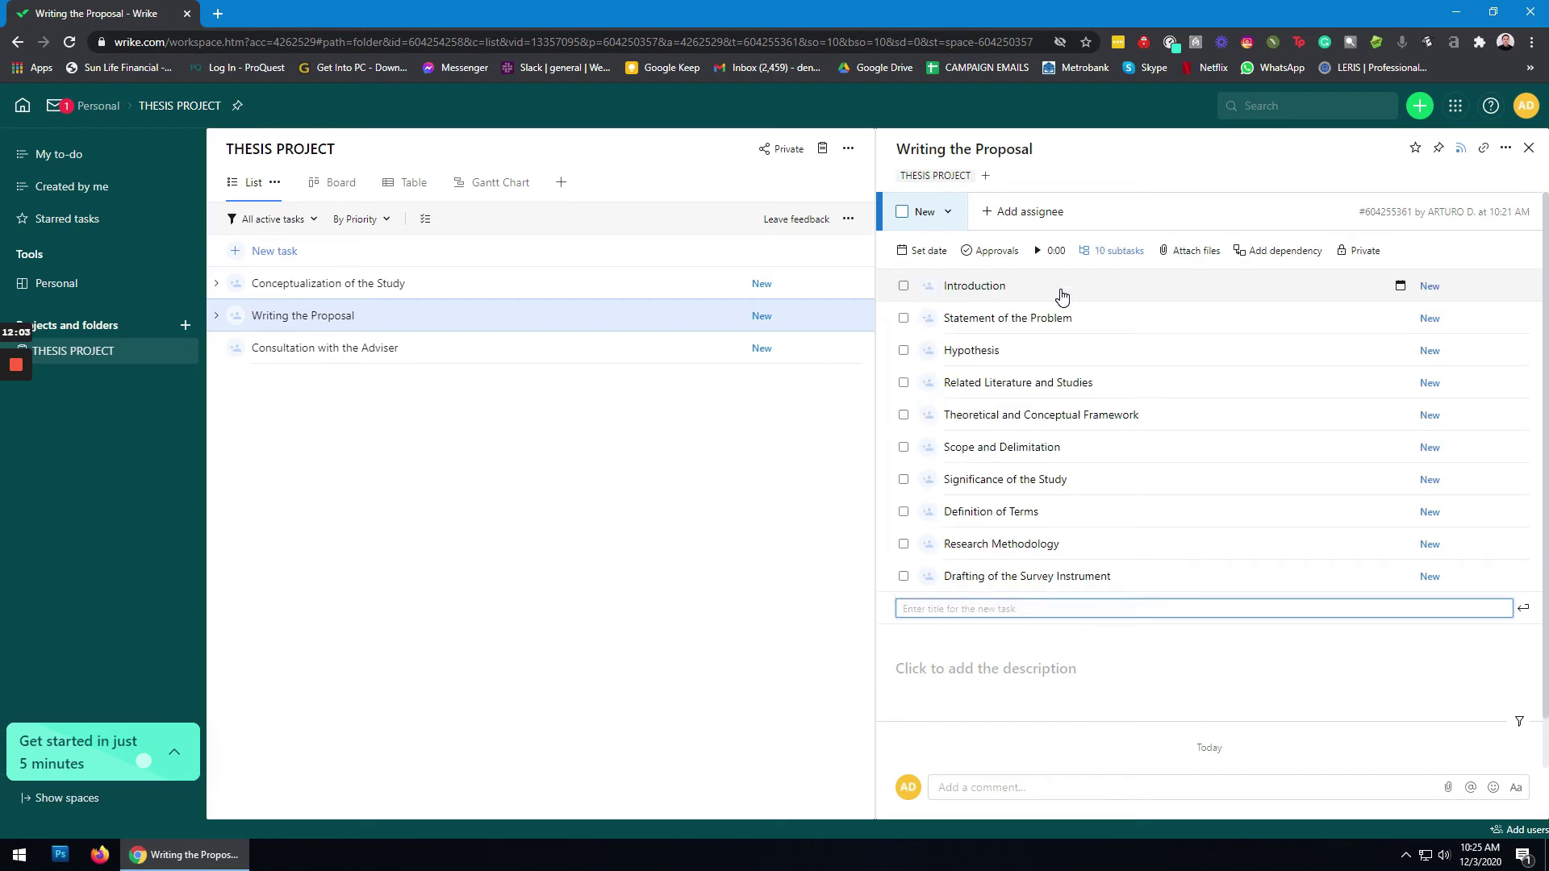
type("Val")
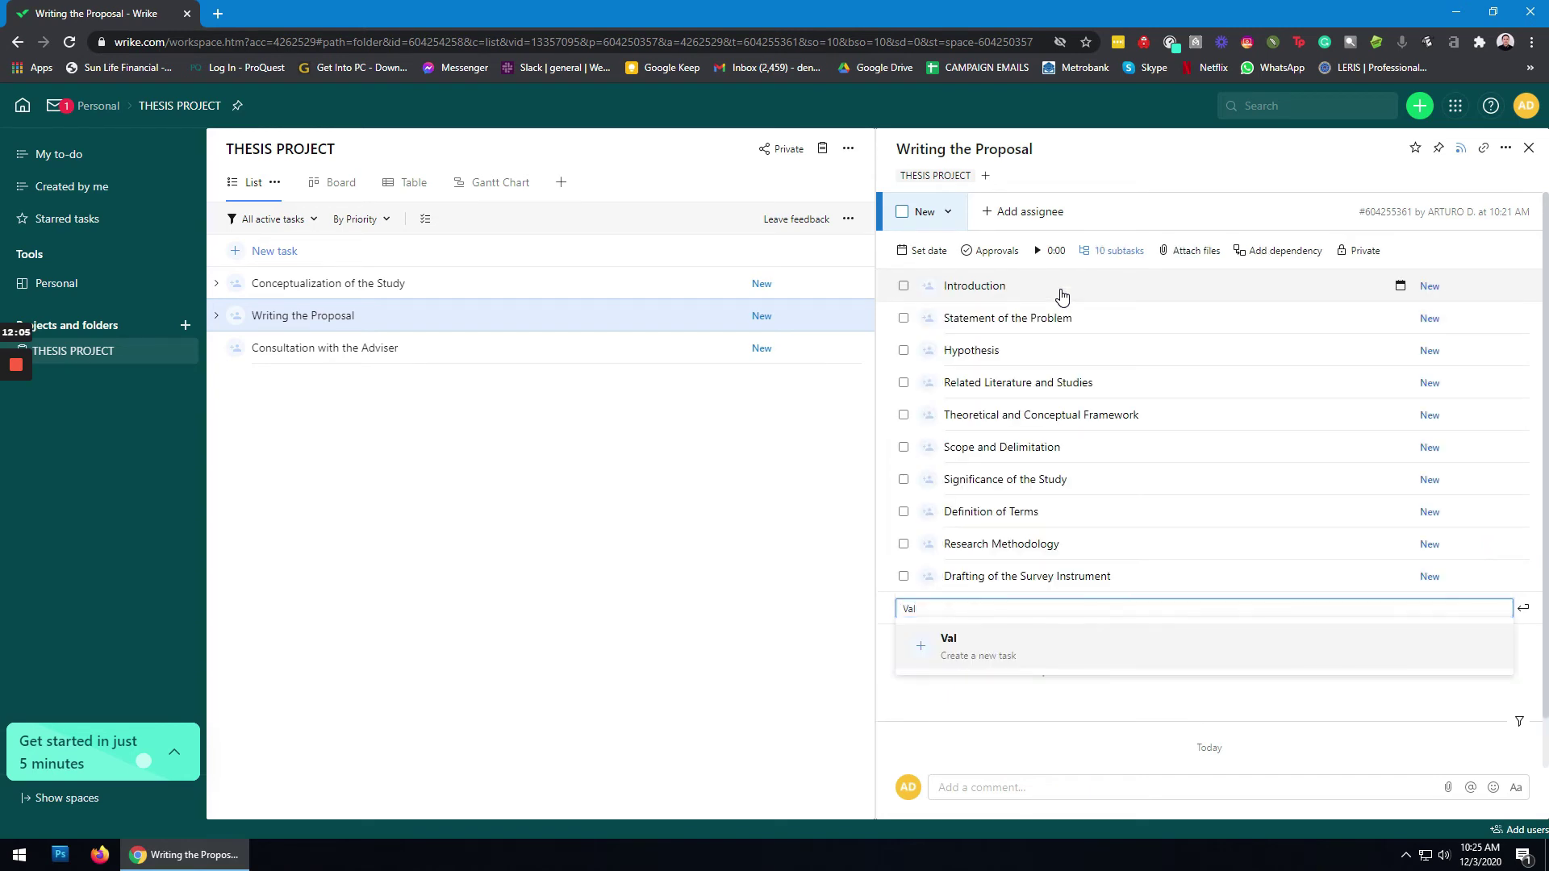
type("idation and")
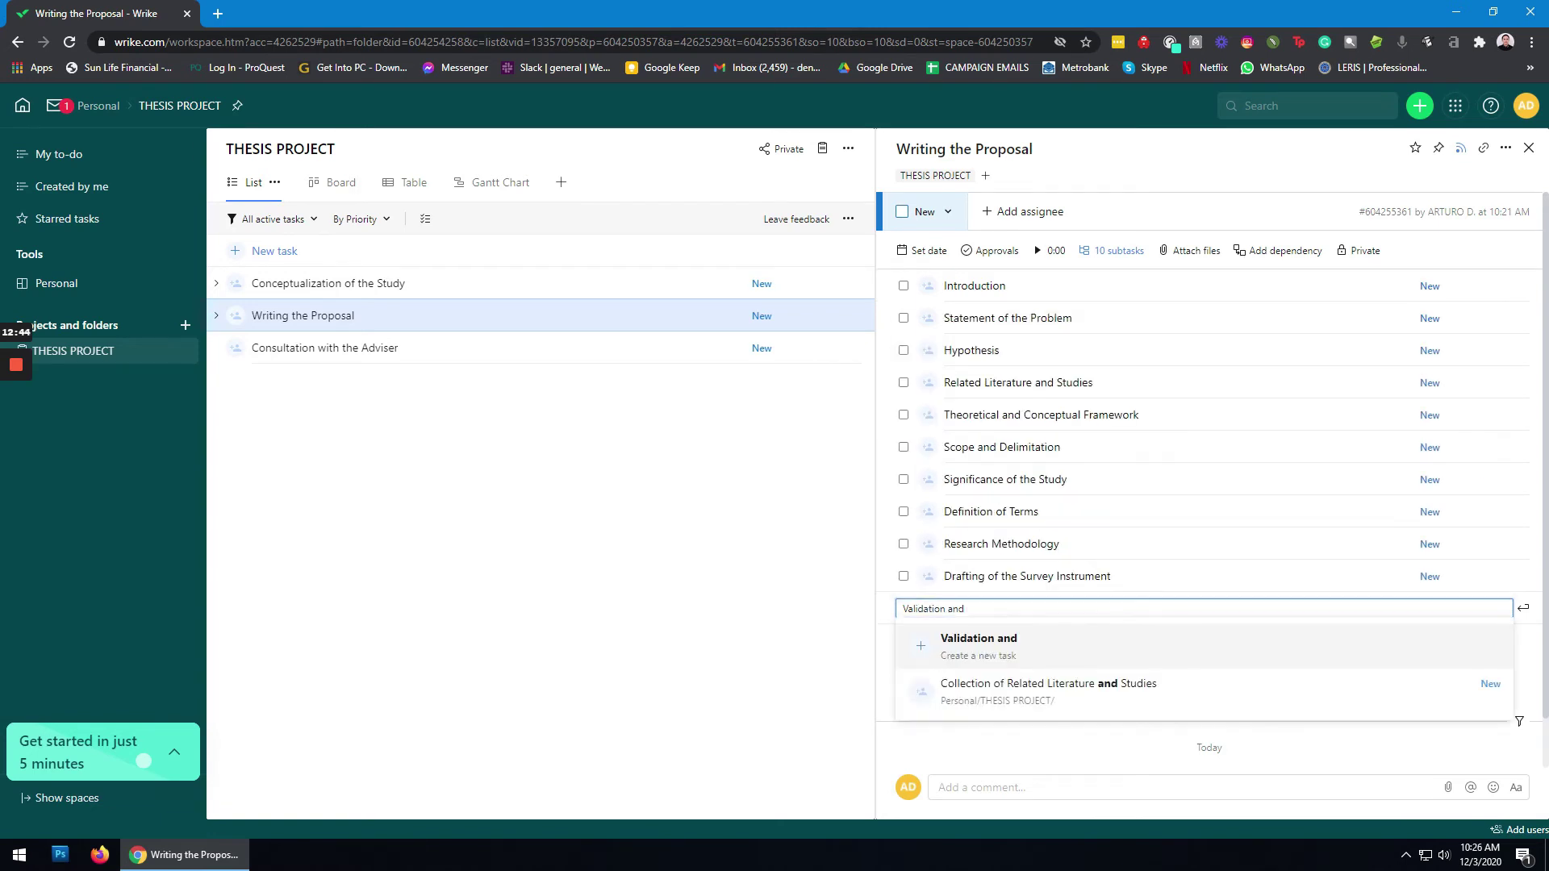
type(" Reliability Test of the Survey Instrument")
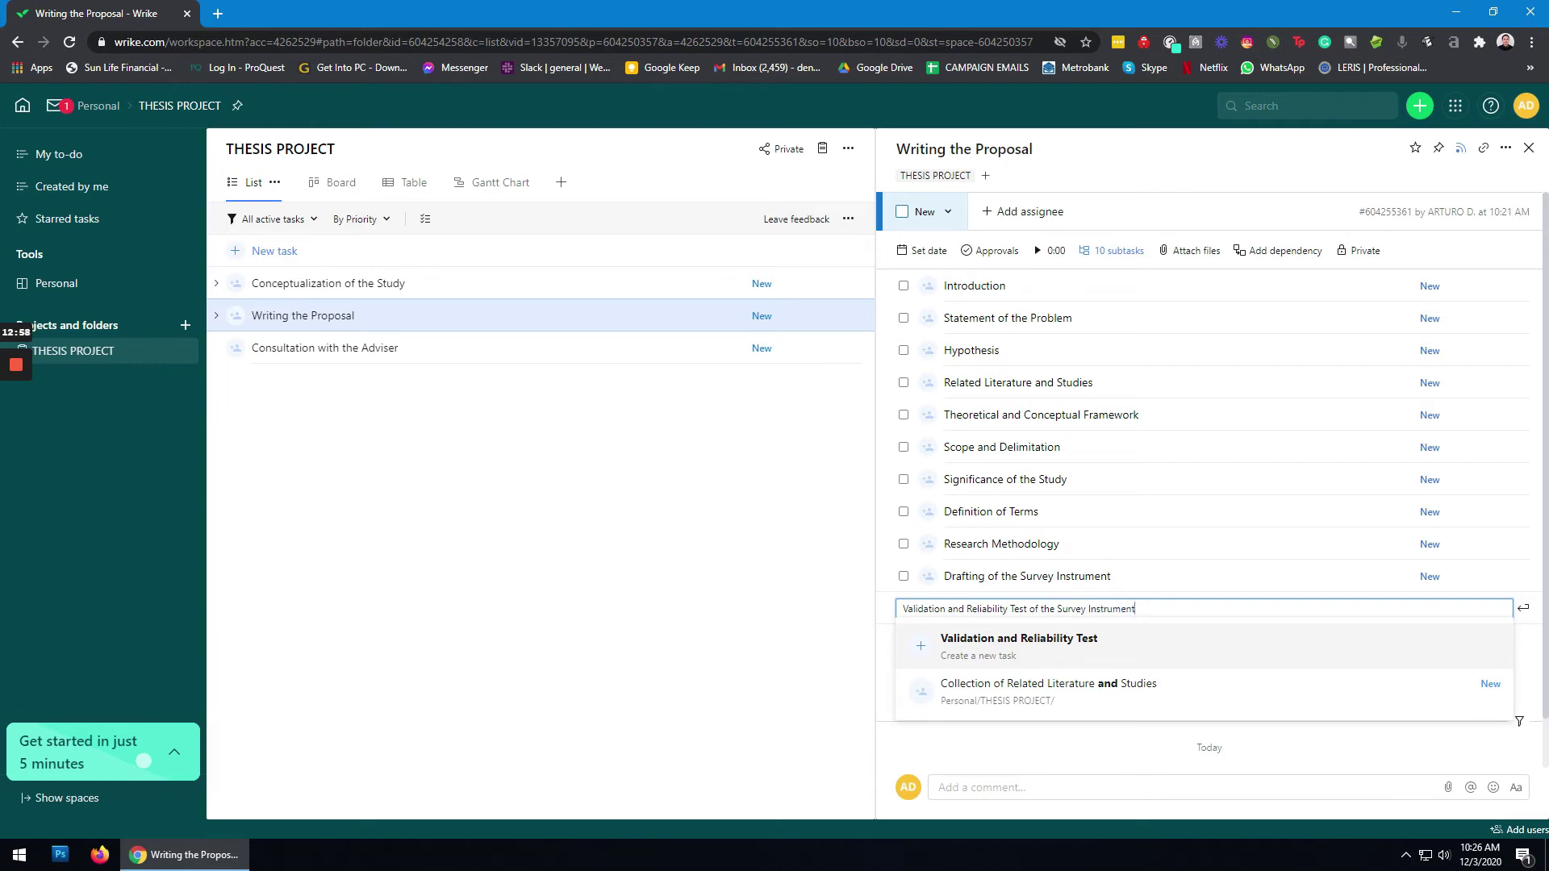
key("Return")
type("Draft")
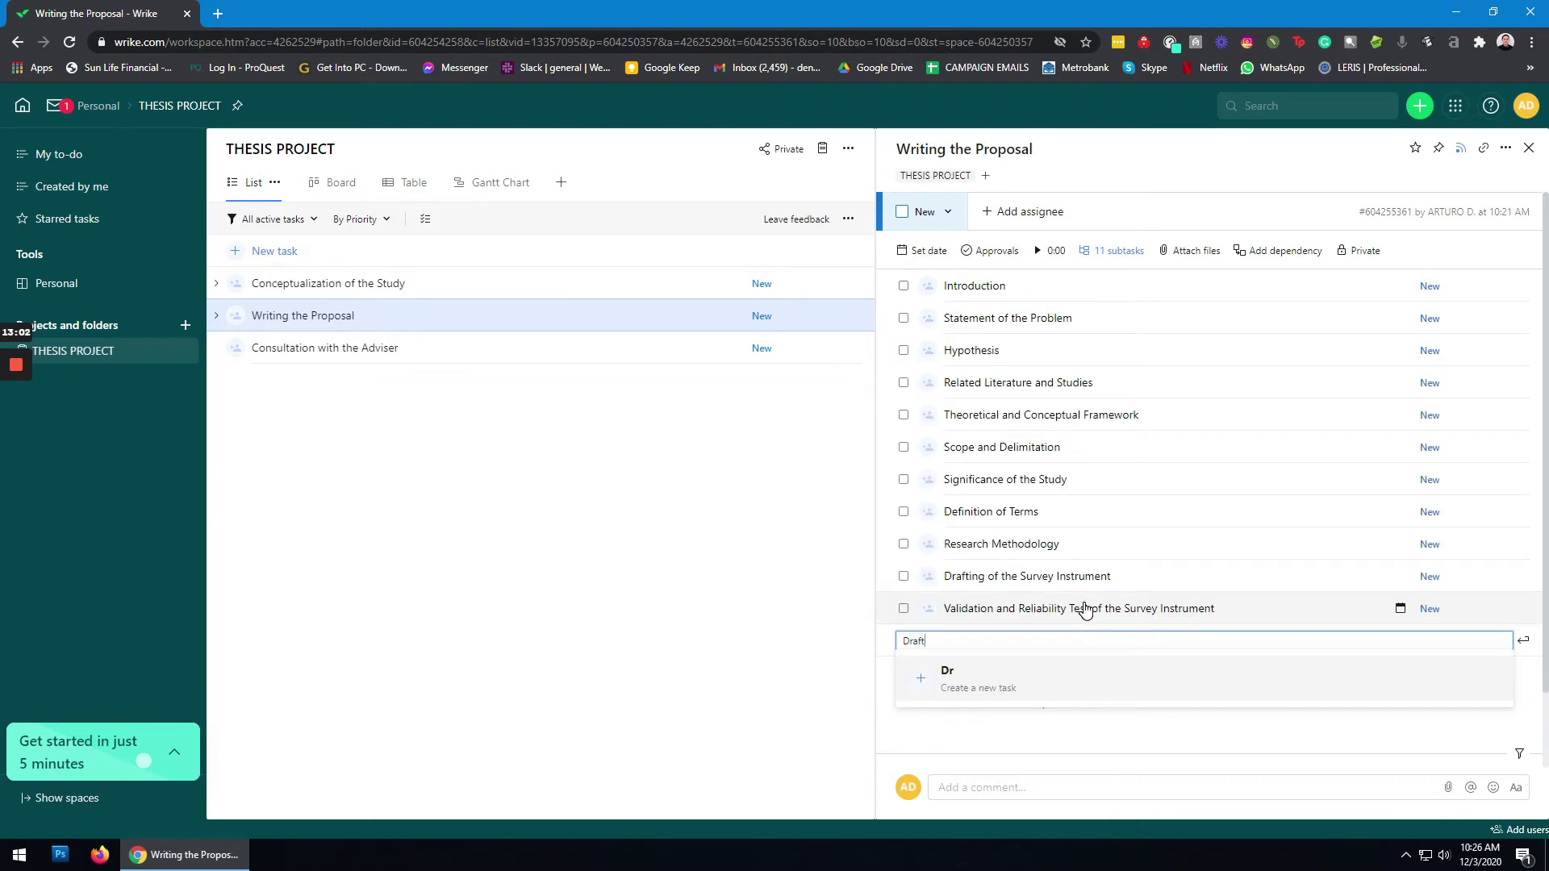
type(" Pro")
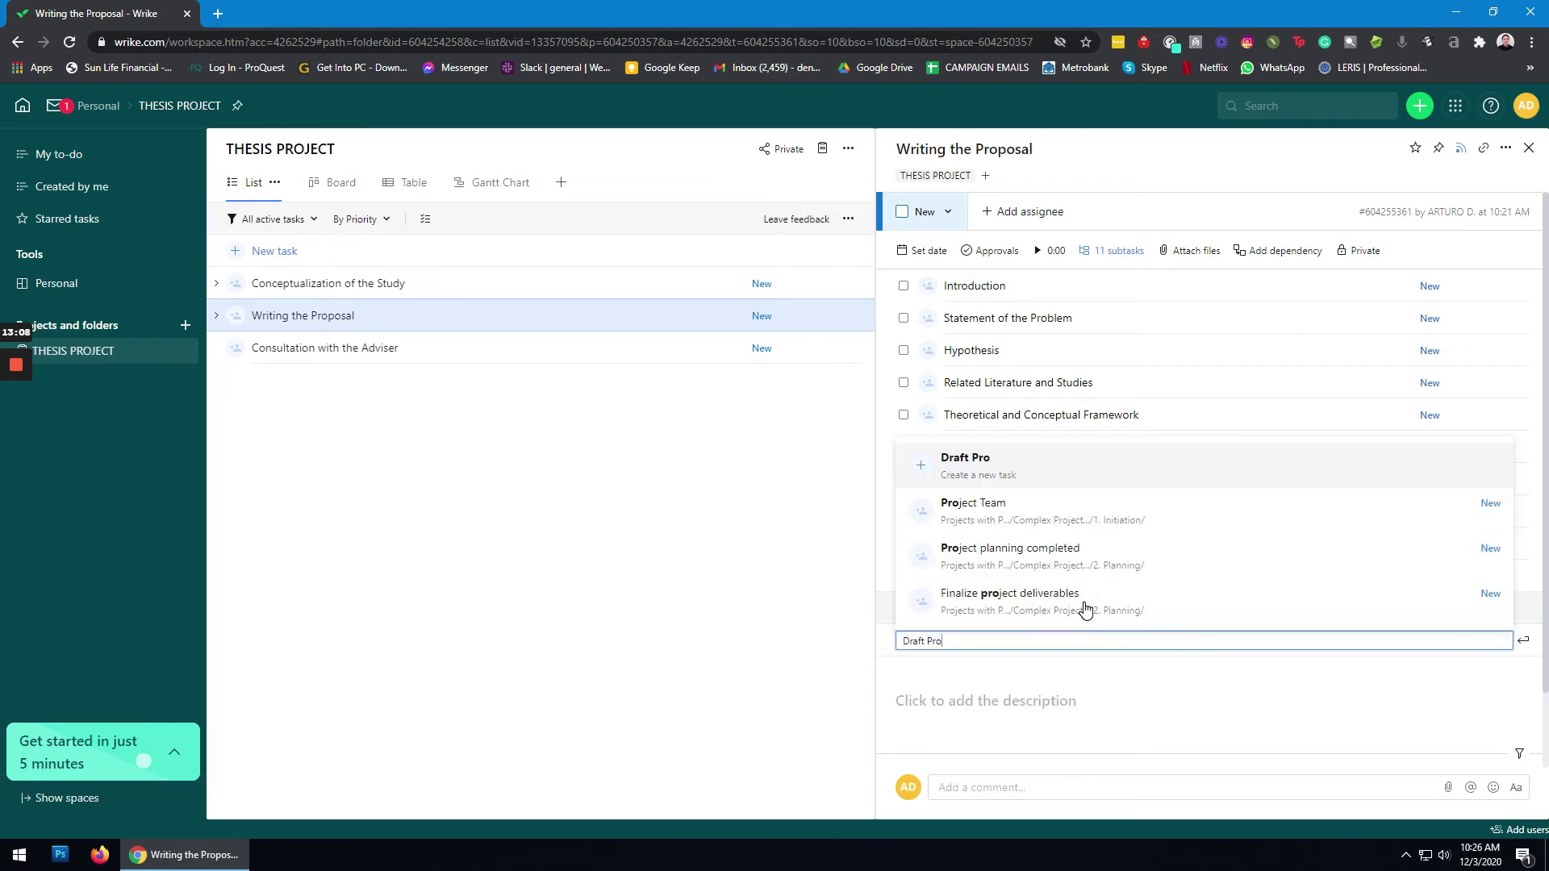
type("fecposal")
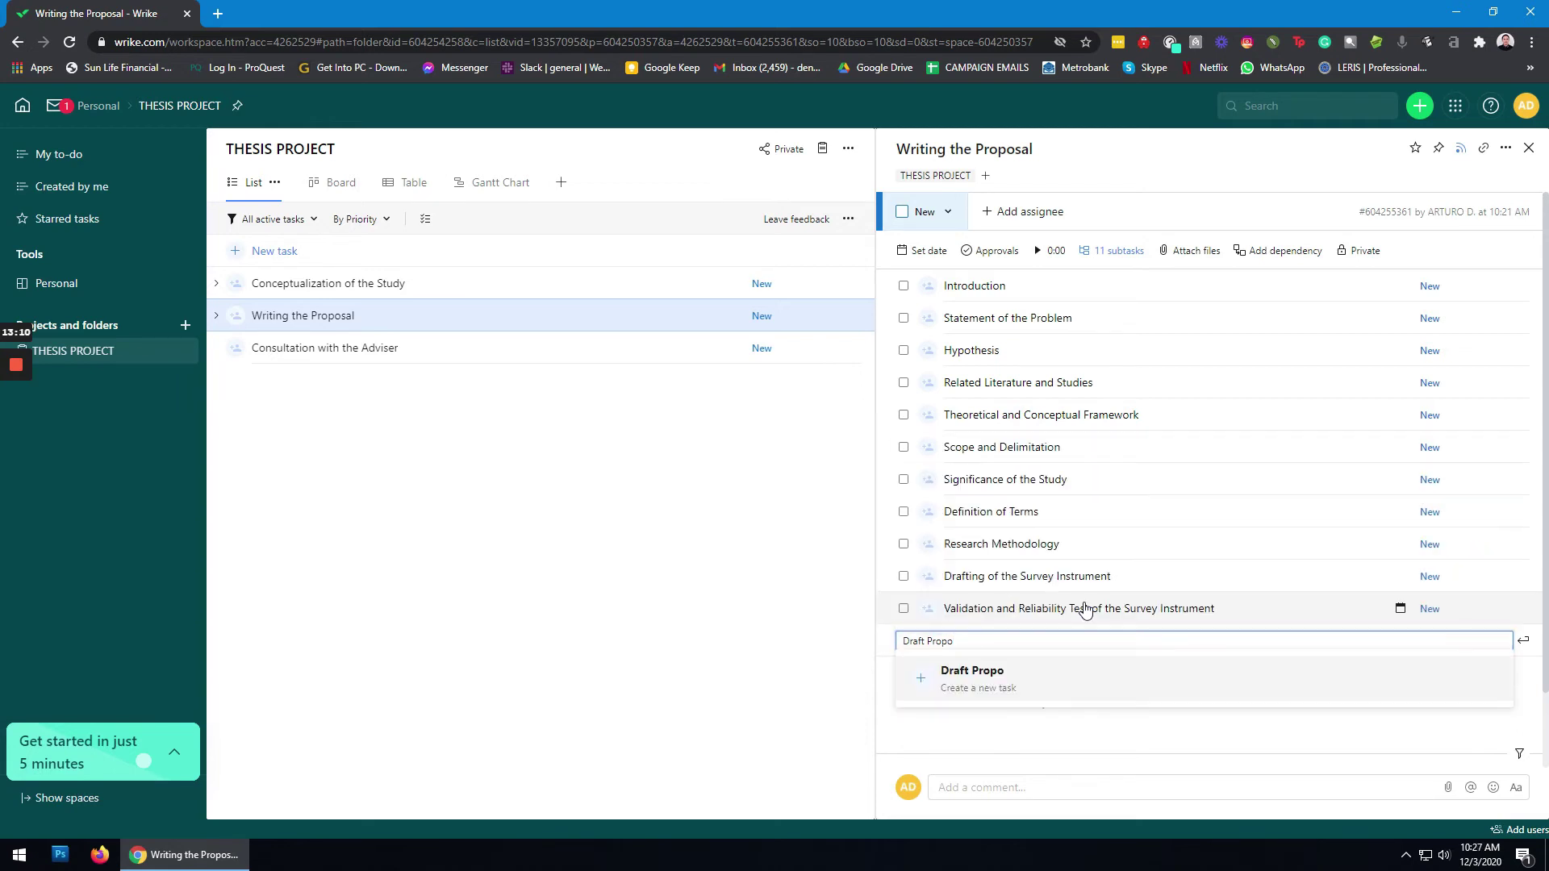
key("Return")
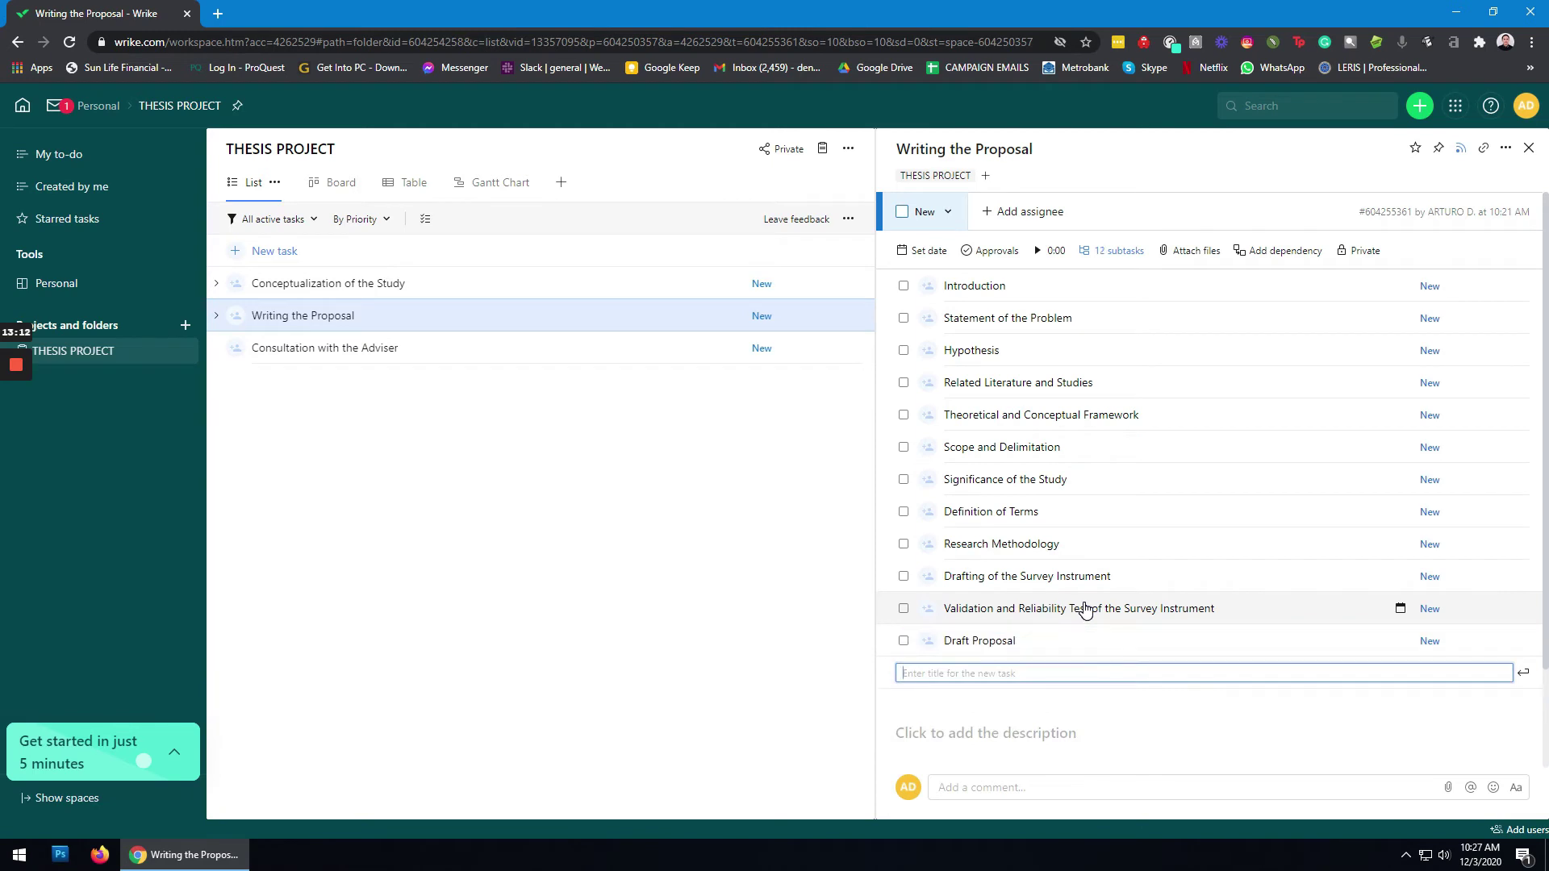
Step: Give Consultation with the Adviser subtasks Meeting 1 through Meeting 4, then open Conceptualization of the Study
left_click(428, 362)
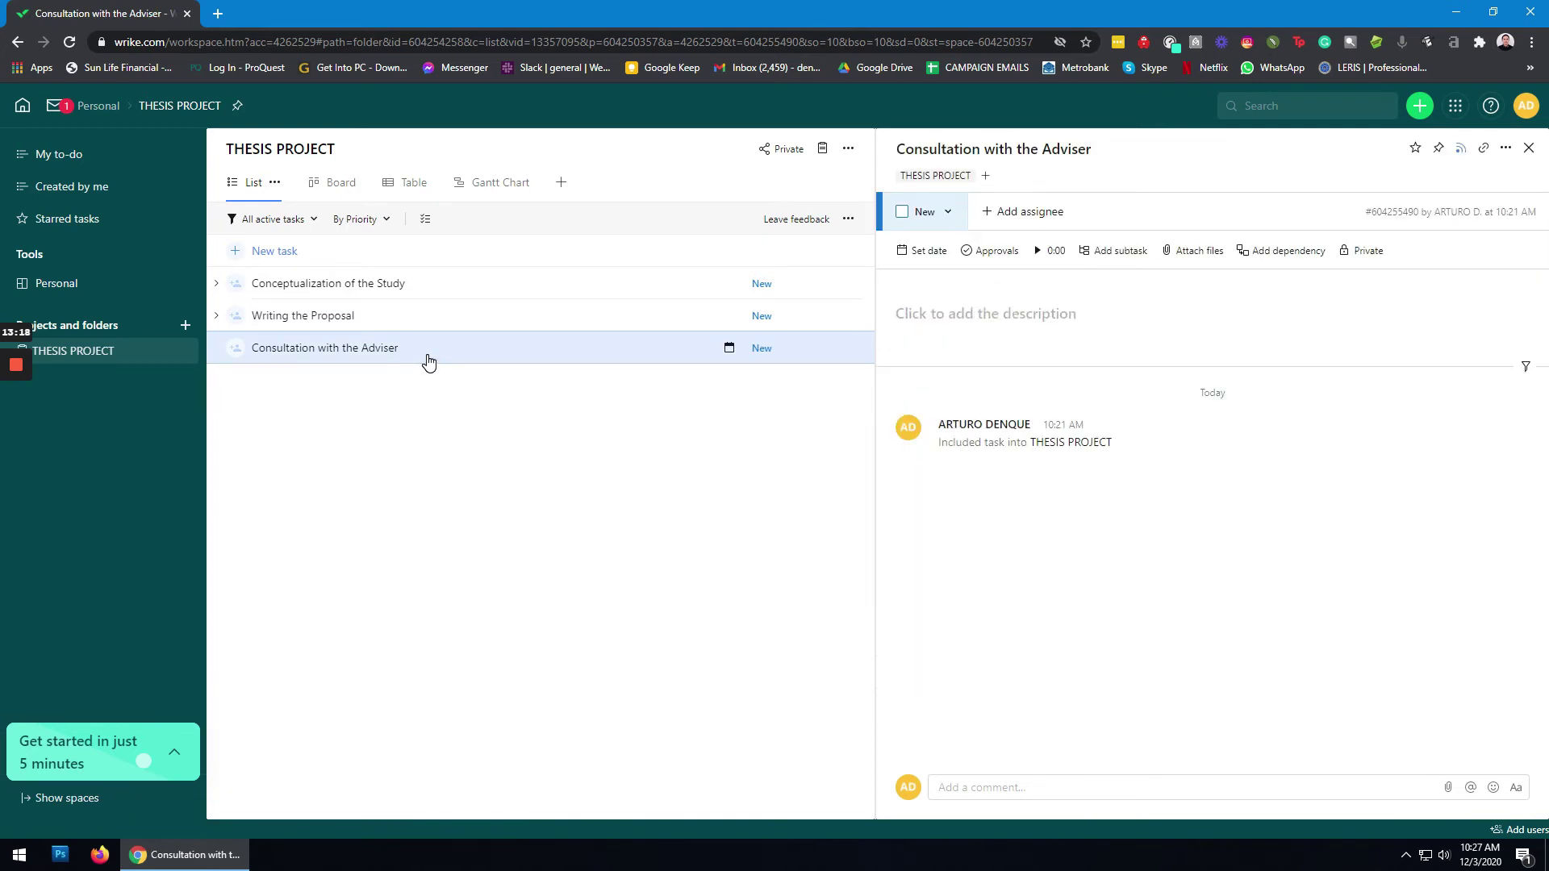
left_click(1128, 255)
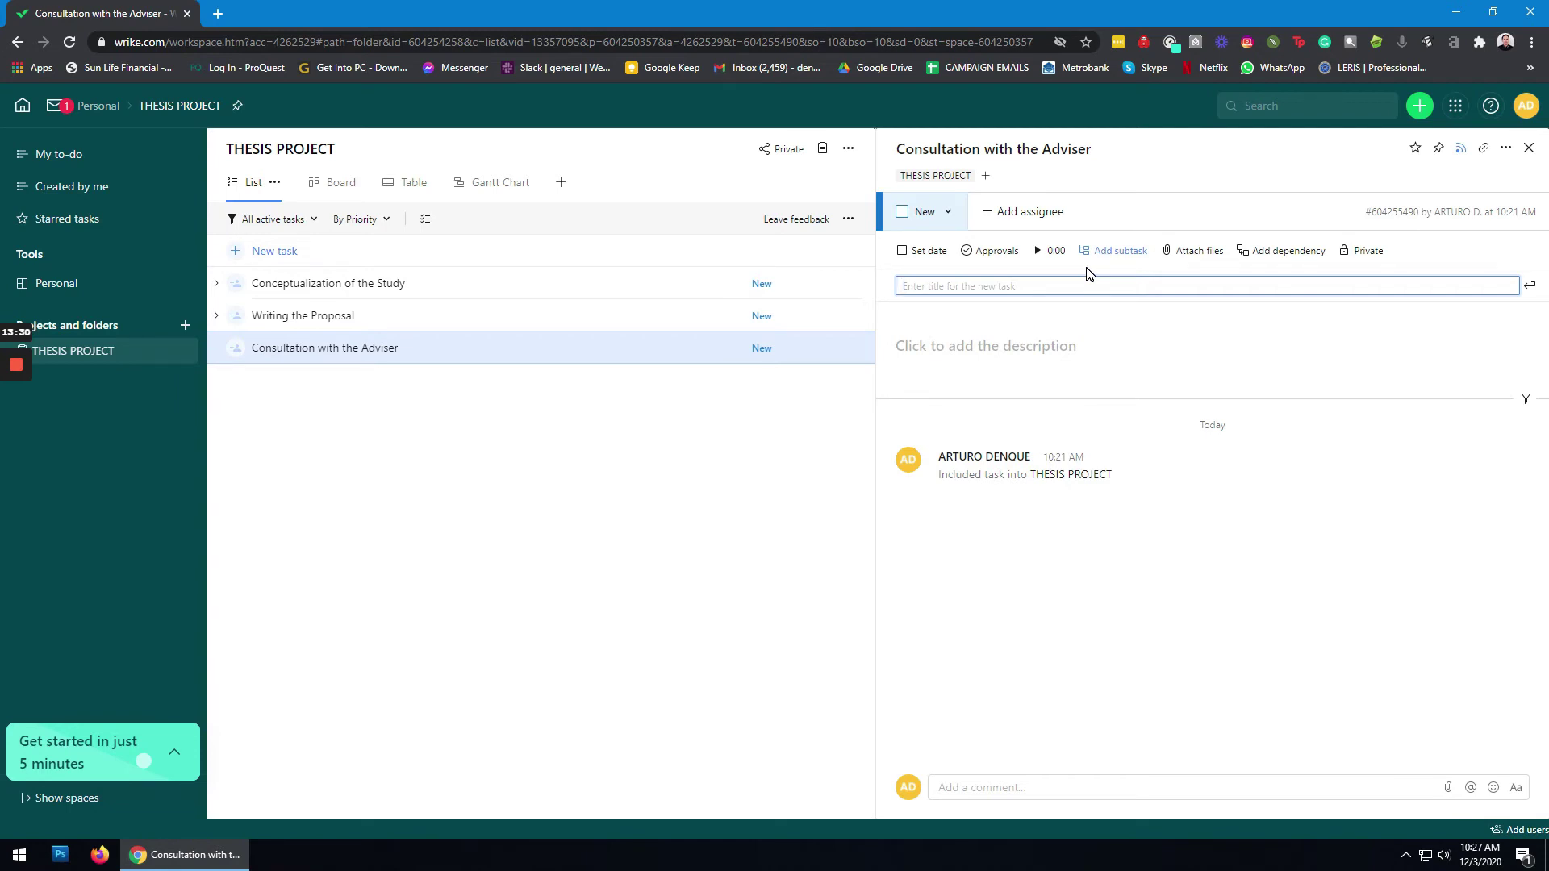
type("Meeting")
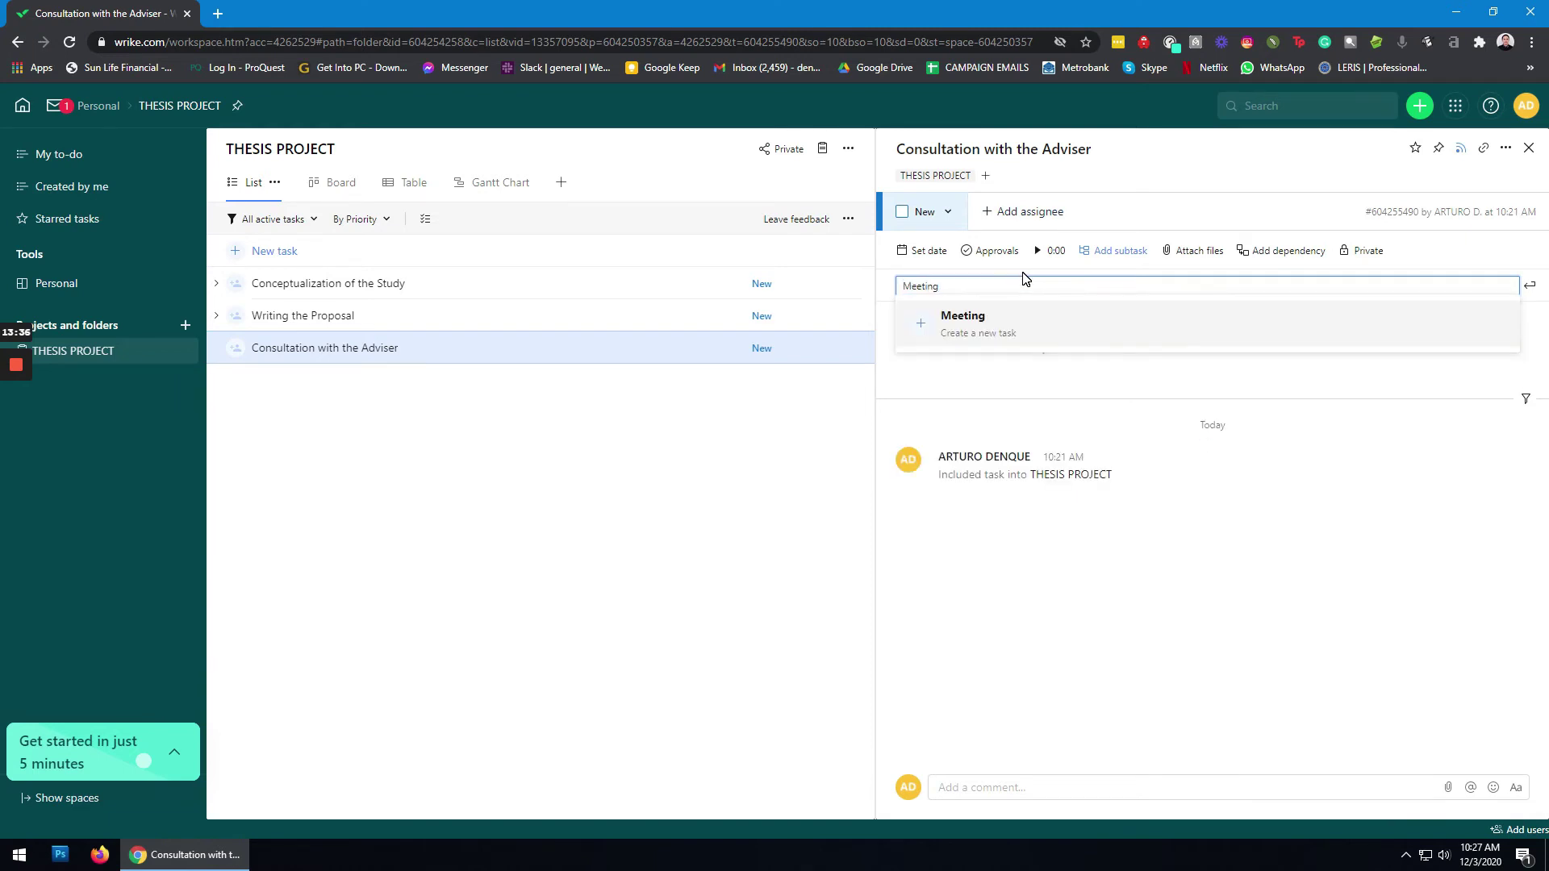
type("1")
key("Return")
type("Meeting")
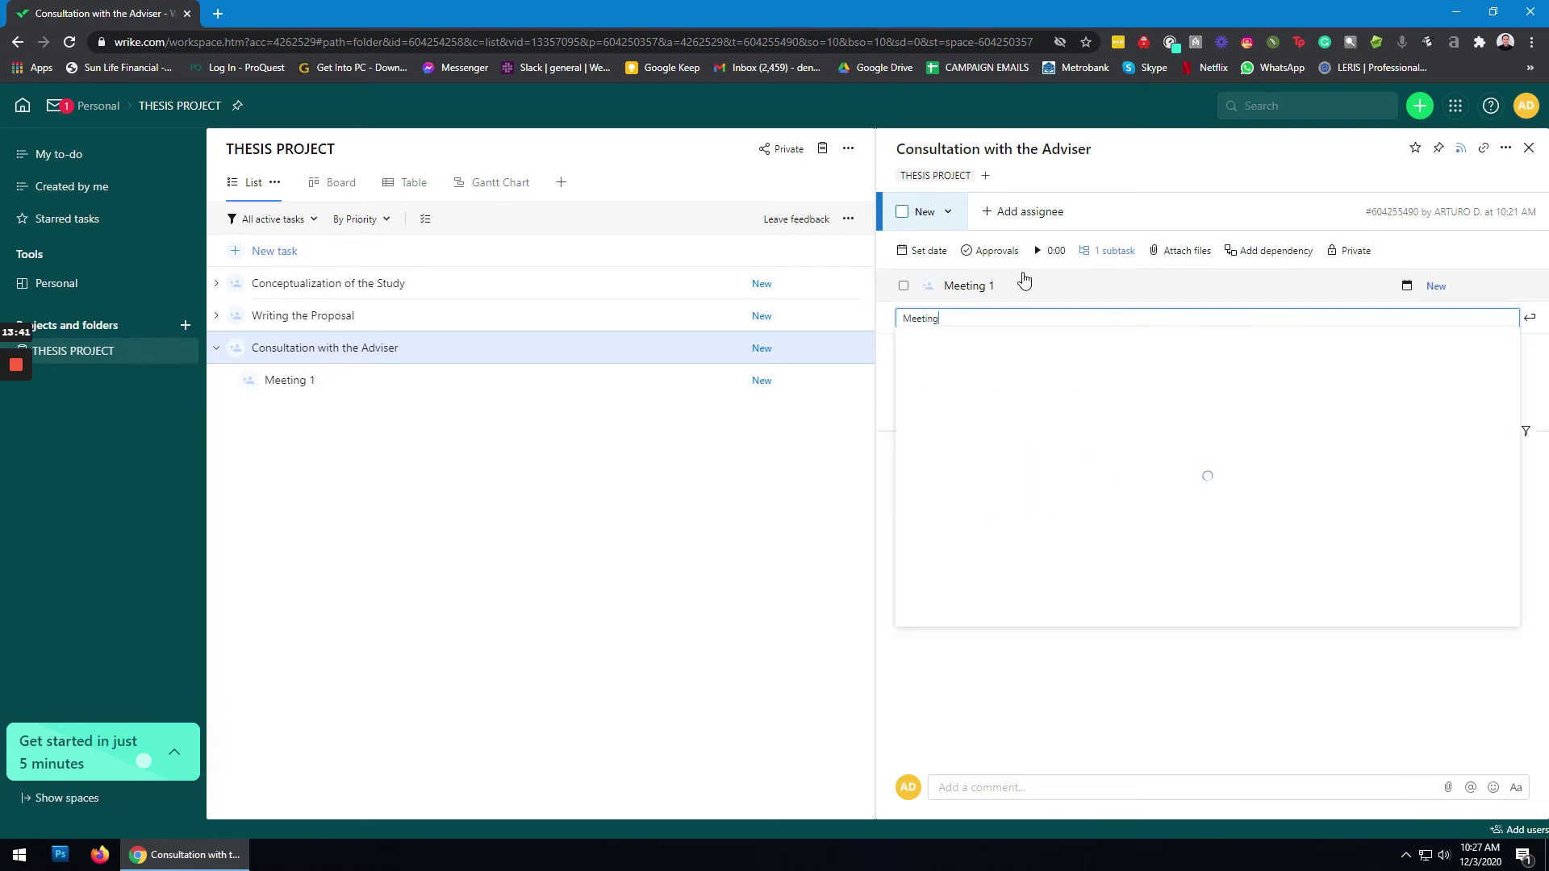
key("Escape")
type("Meeting 3")
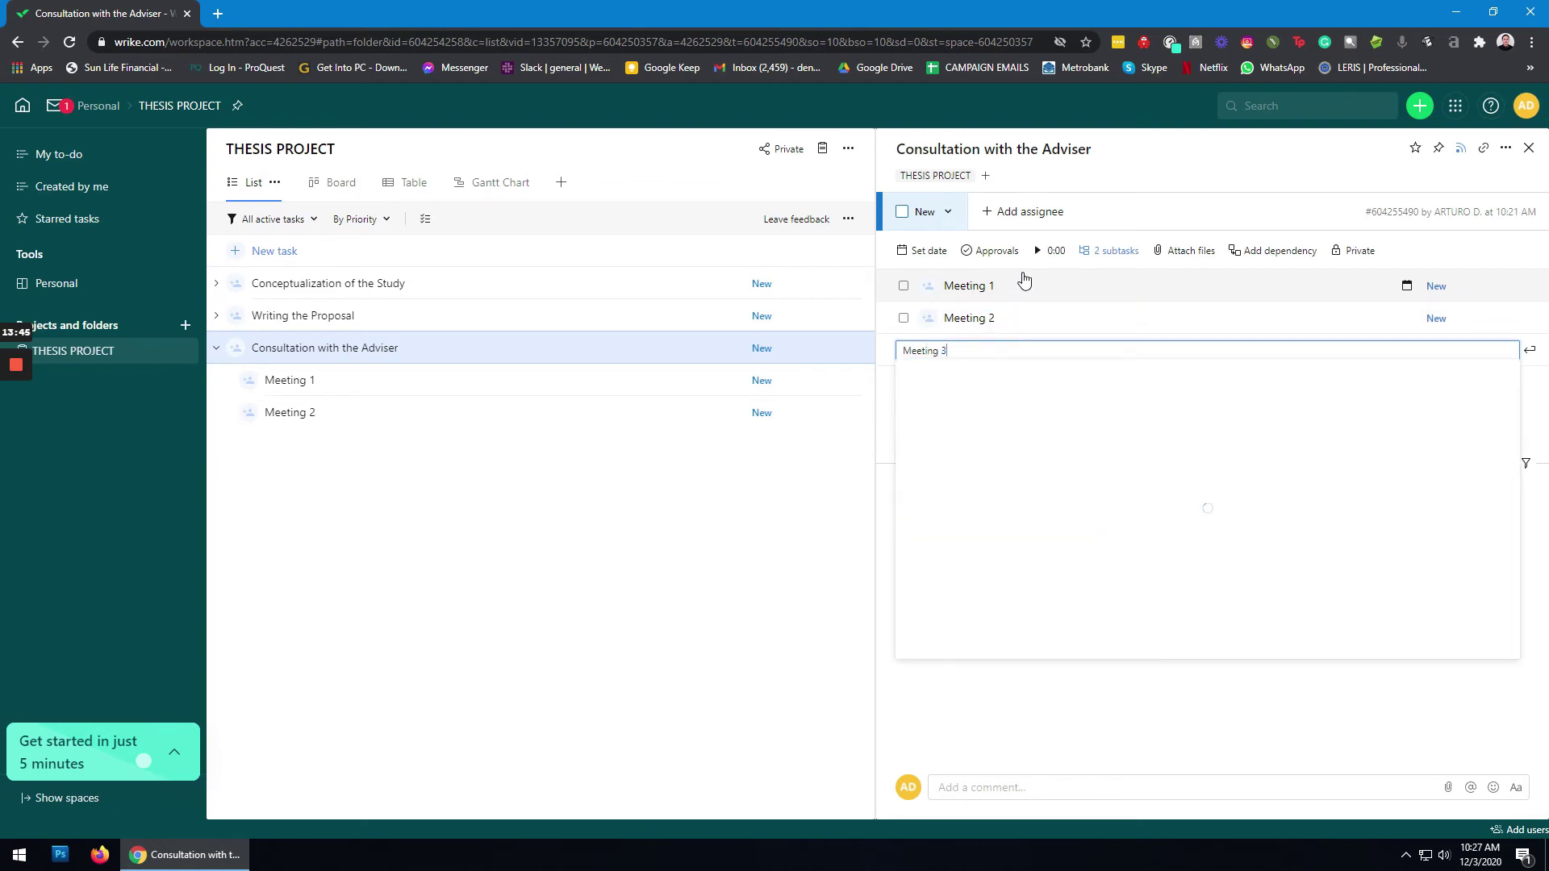
key("Return")
type("Me")
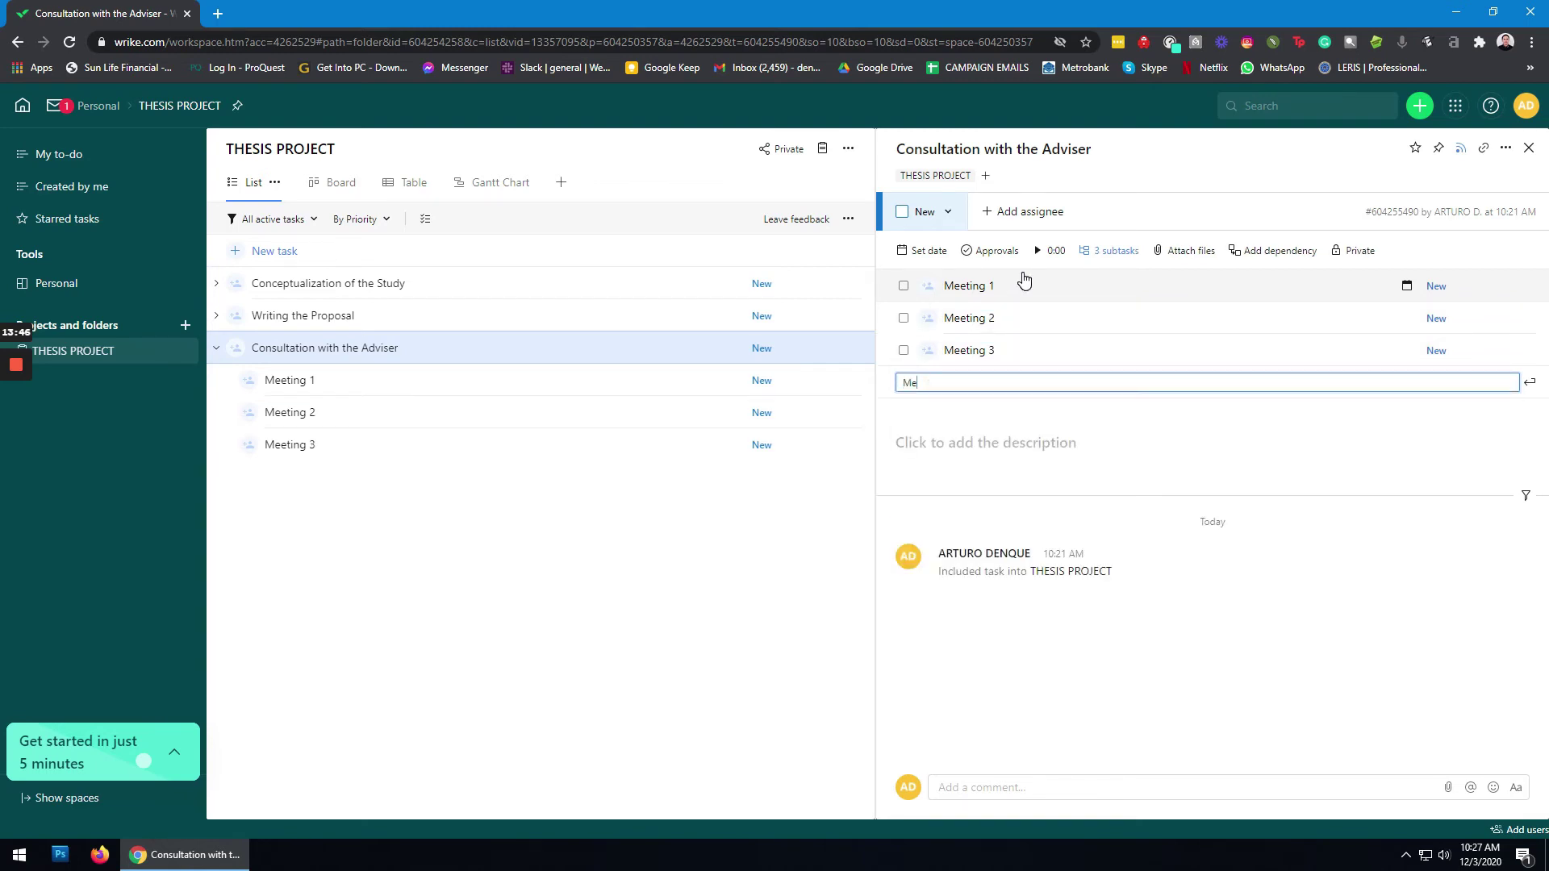
type("eting ")
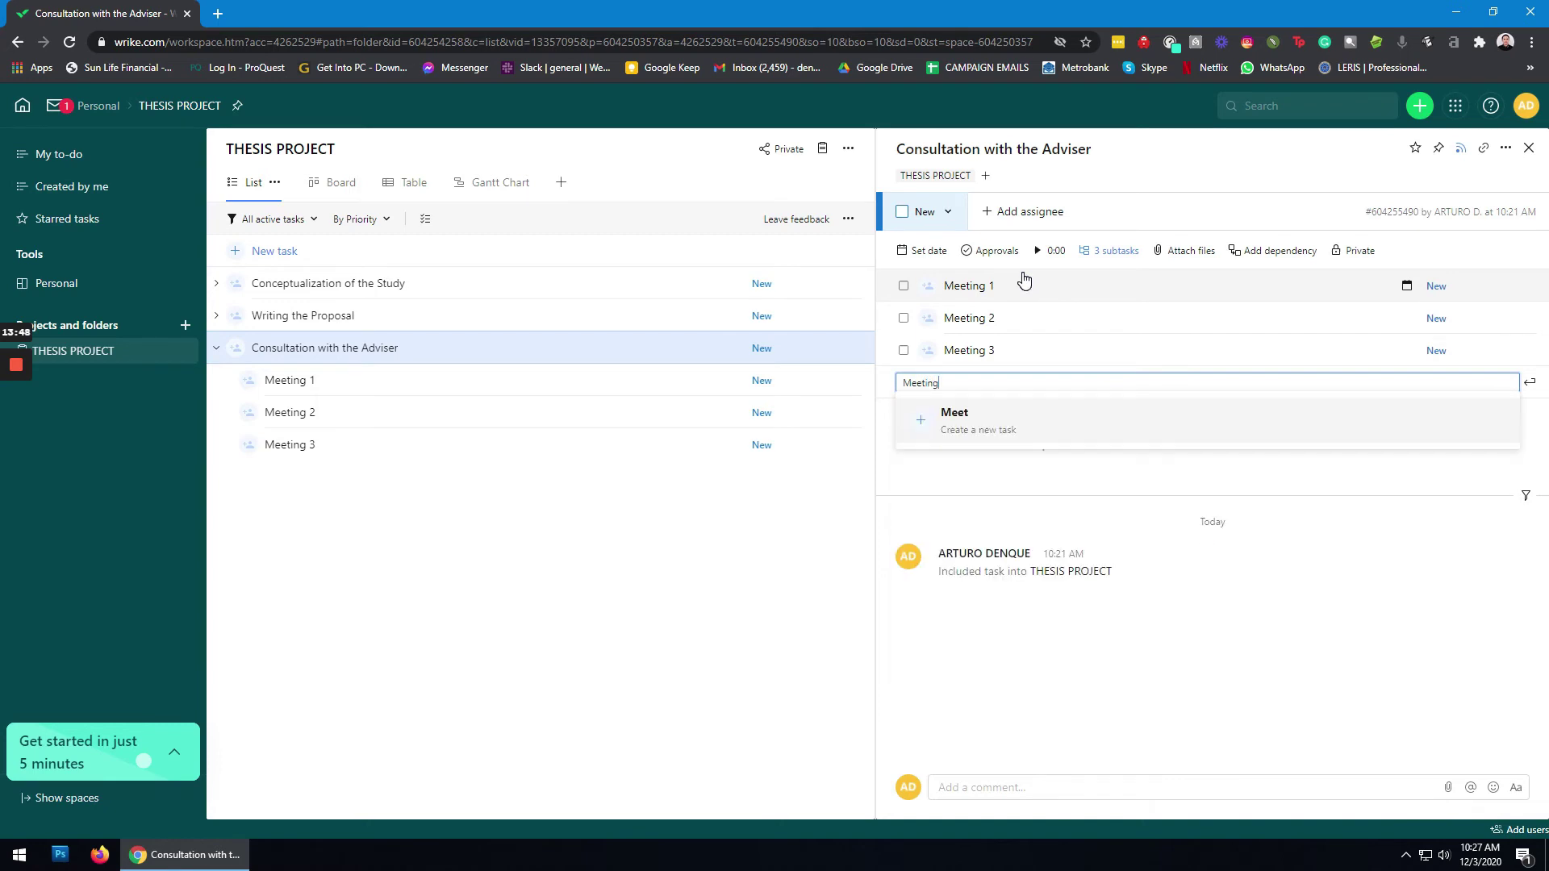
type("4")
key("Return")
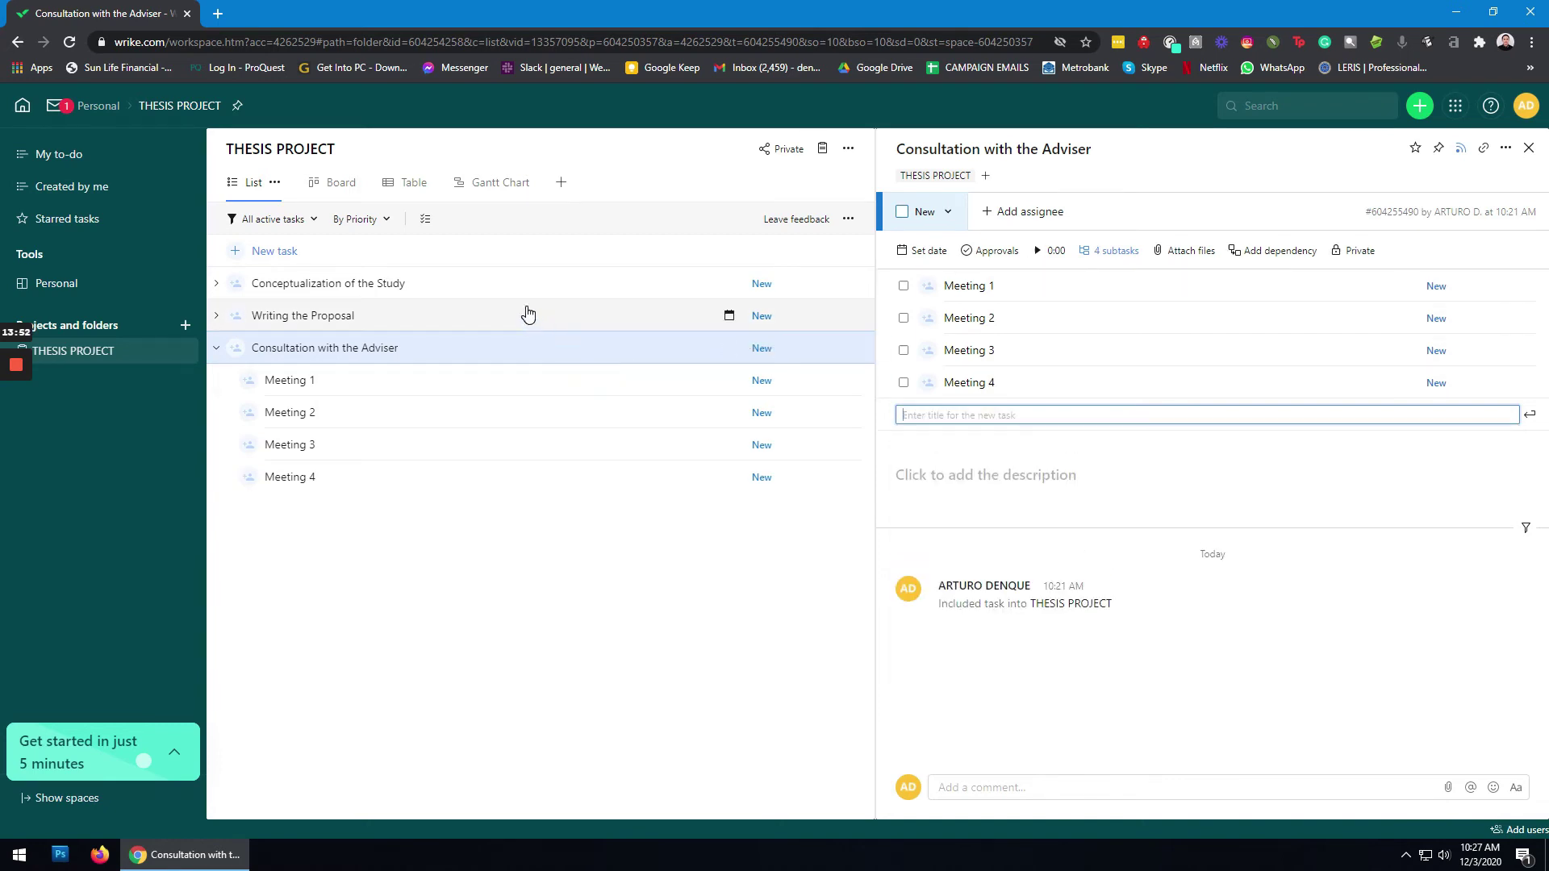
key("Escape")
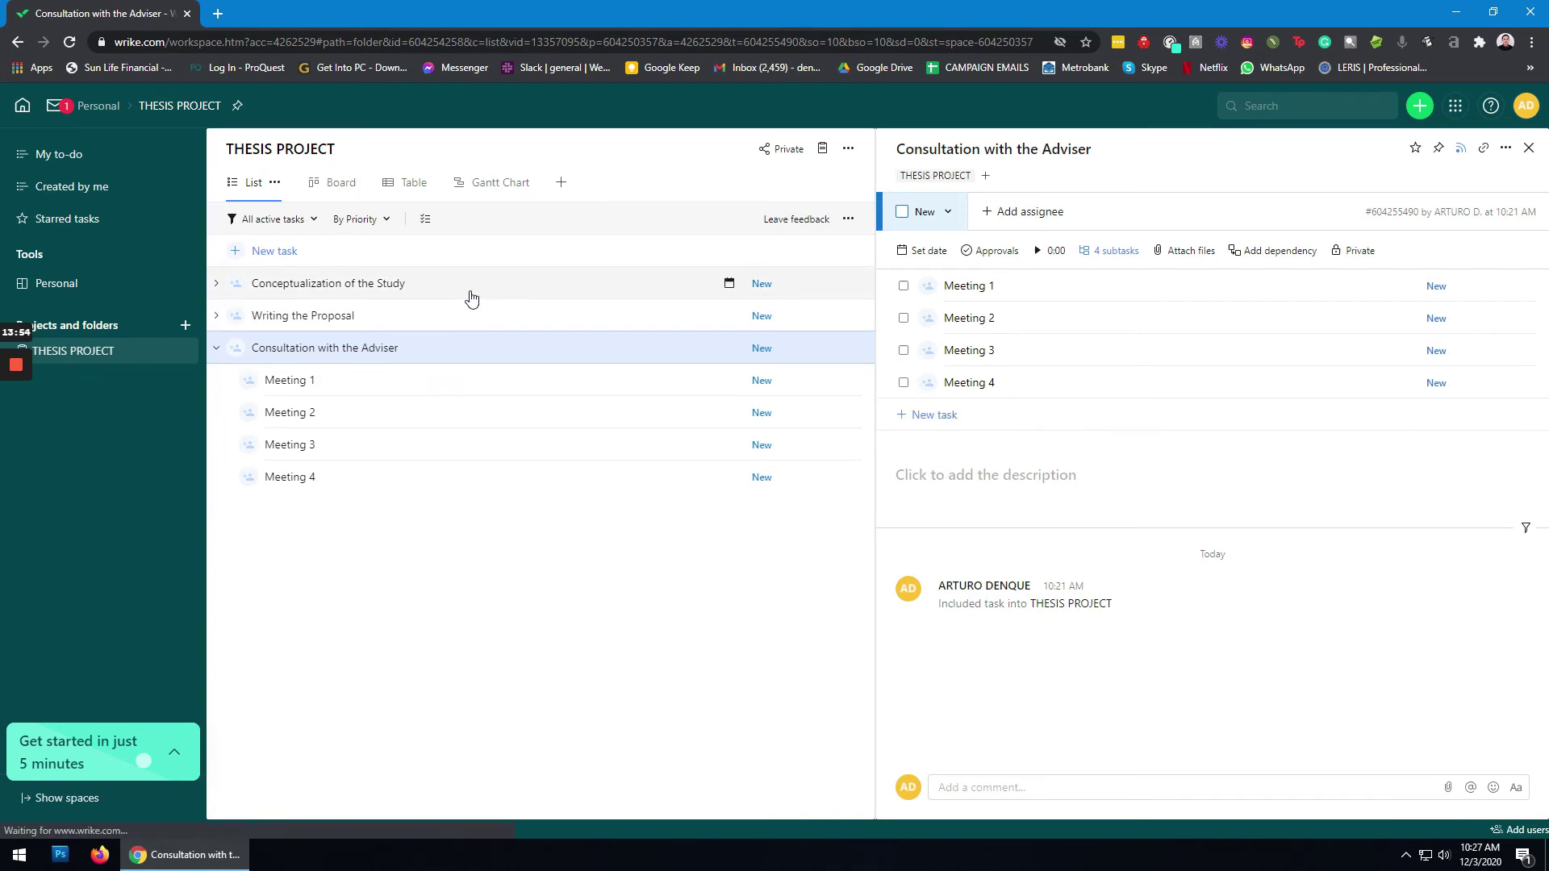
left_click(471, 298)
Step: Collapse Consultation with the Adviser's meetings and bring up the dates for Collection of Related Literature and Studies
left_click(217, 350)
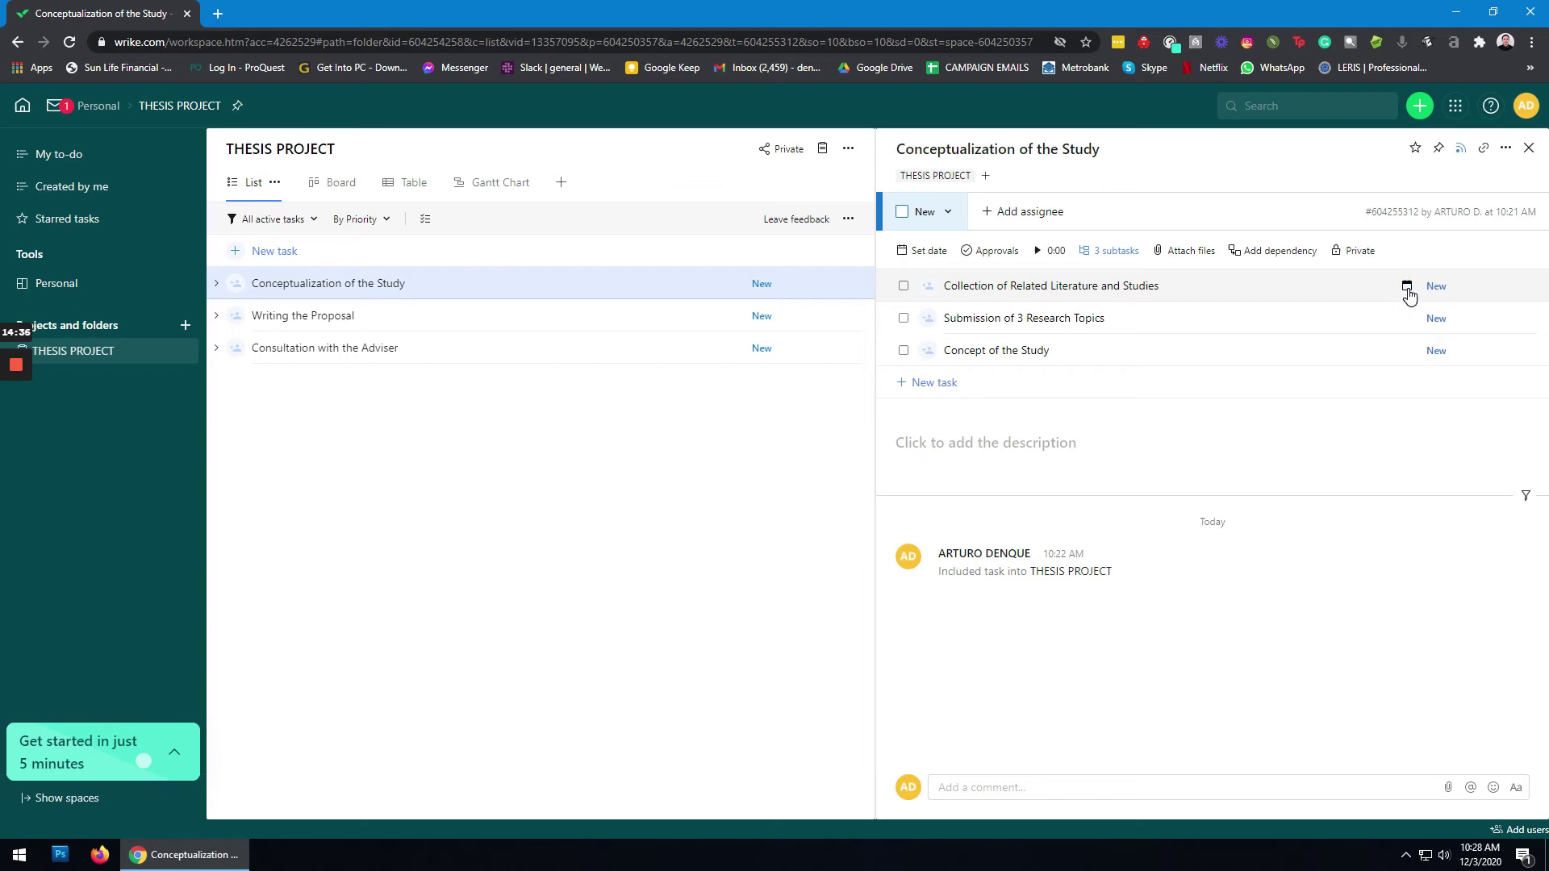
left_click(1408, 289)
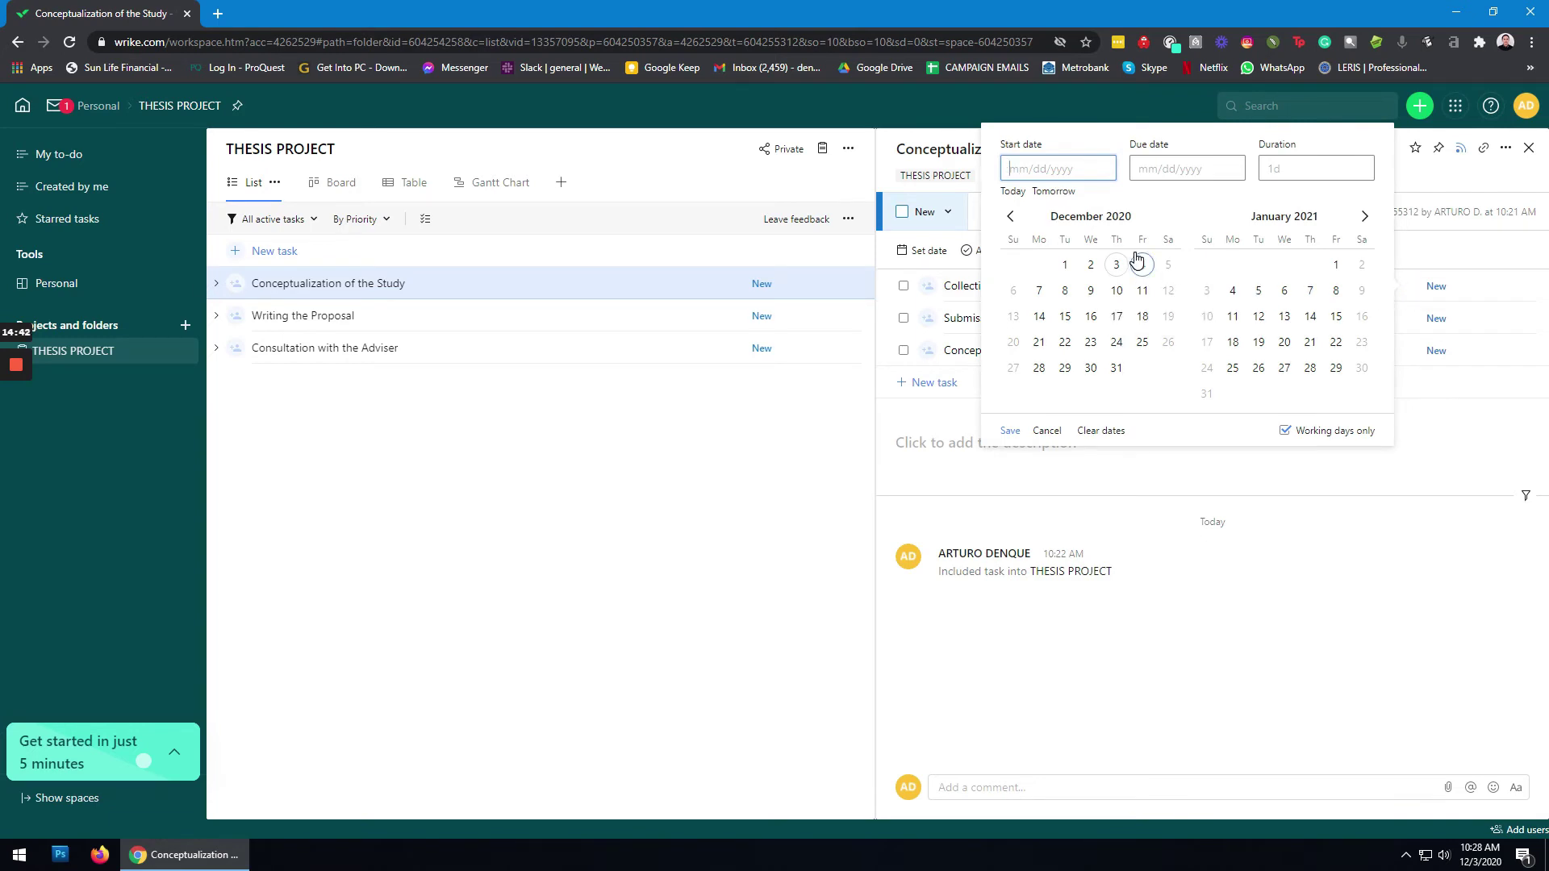
Step: Date Collection of Related Literature and Studies from January 1 to May 31, 2021
left_click(1338, 269)
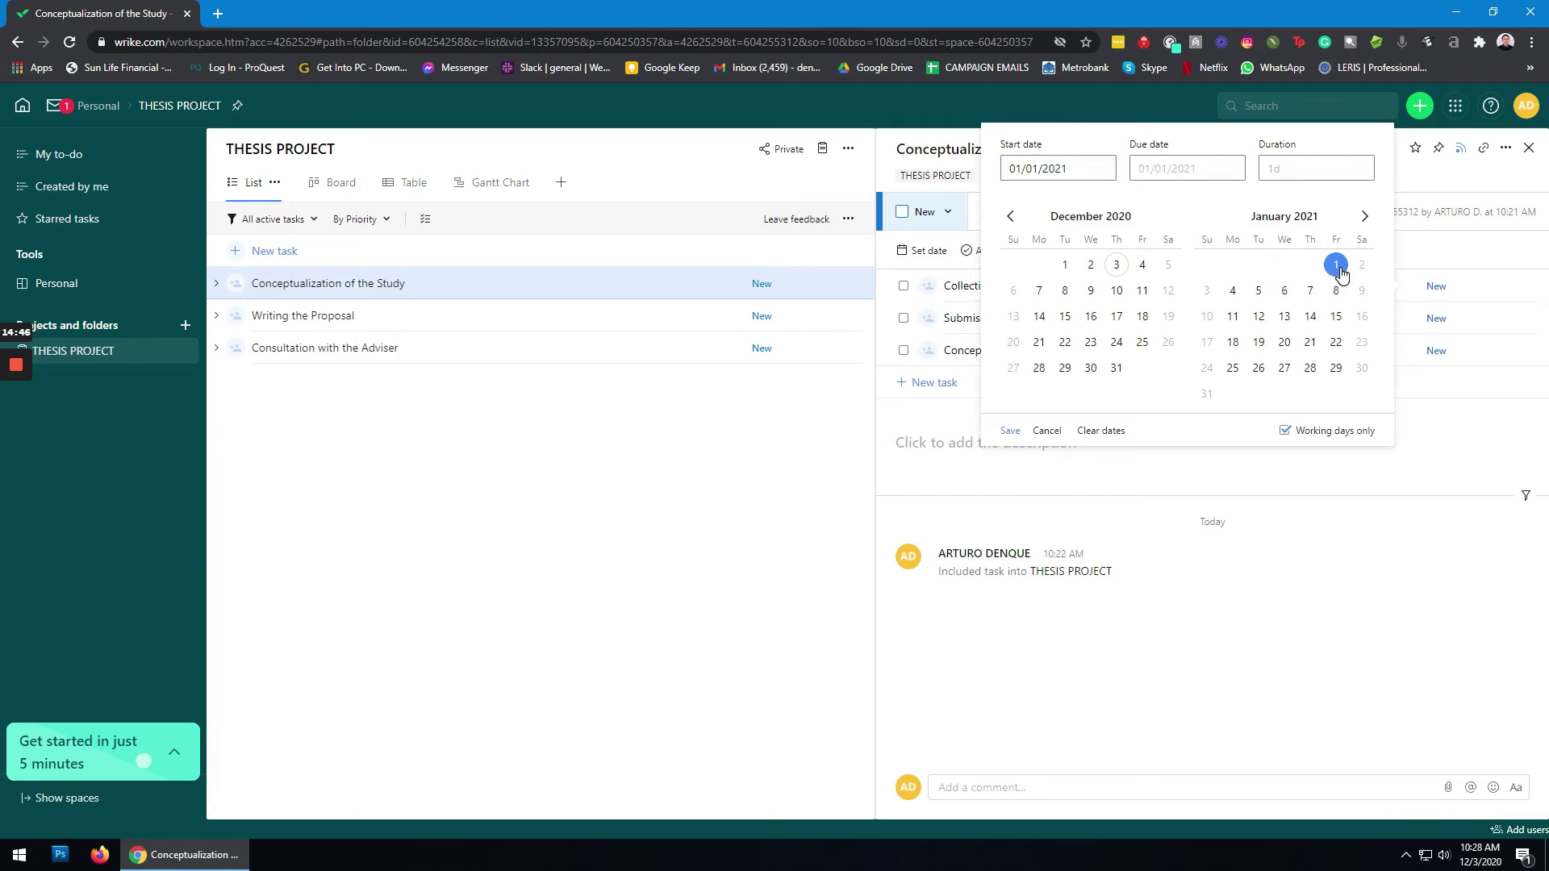
left_click(1202, 169)
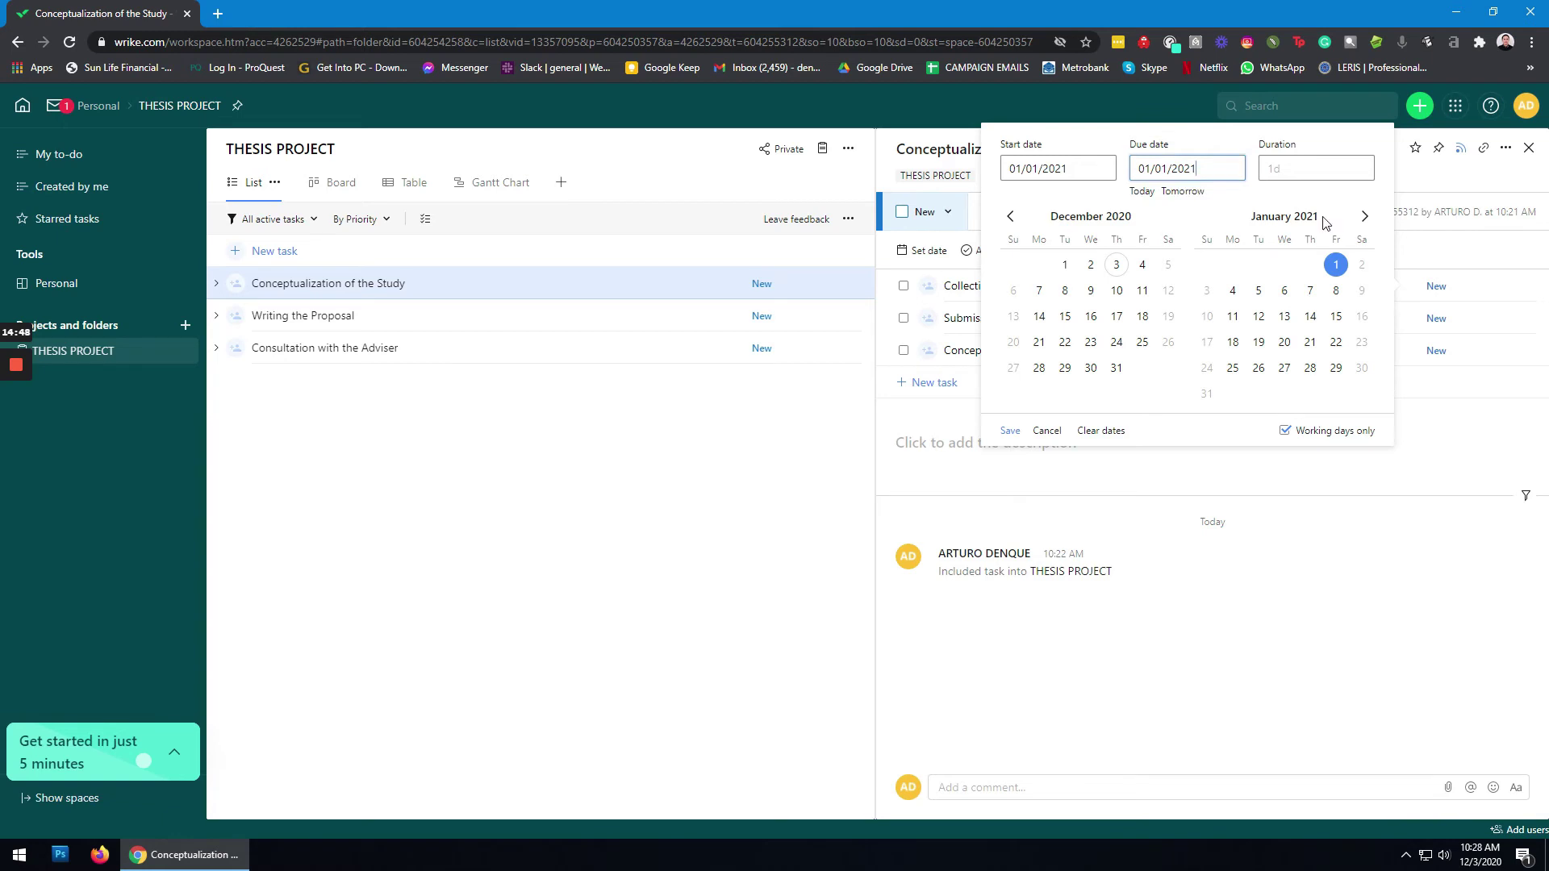
left_click(1364, 220)
left_click(1365, 221)
left_click(1367, 222)
left_click(1367, 219)
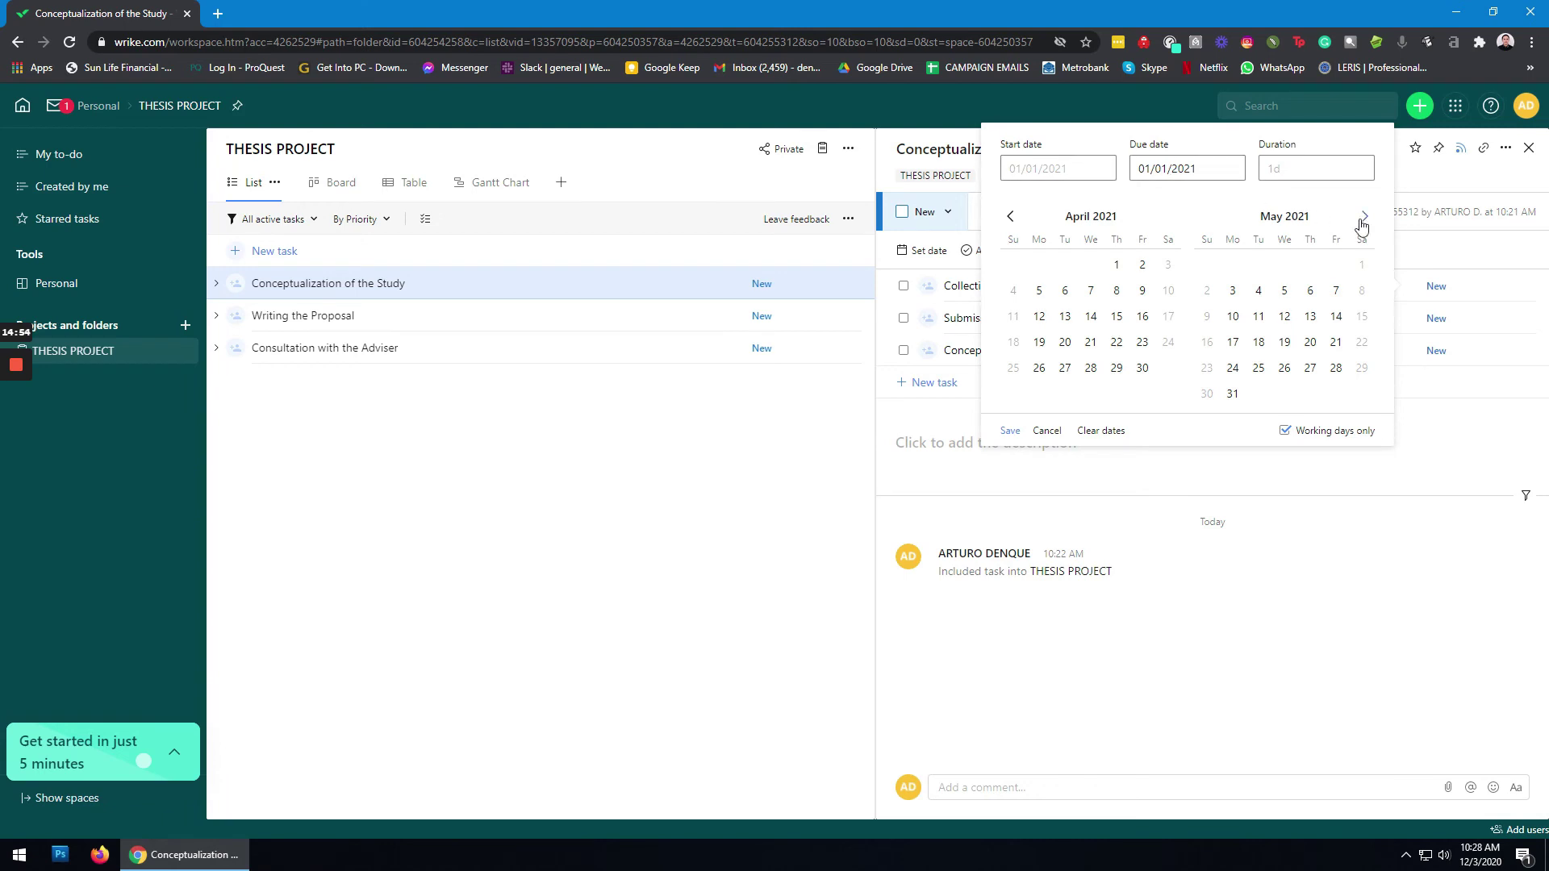
left_click(1234, 395)
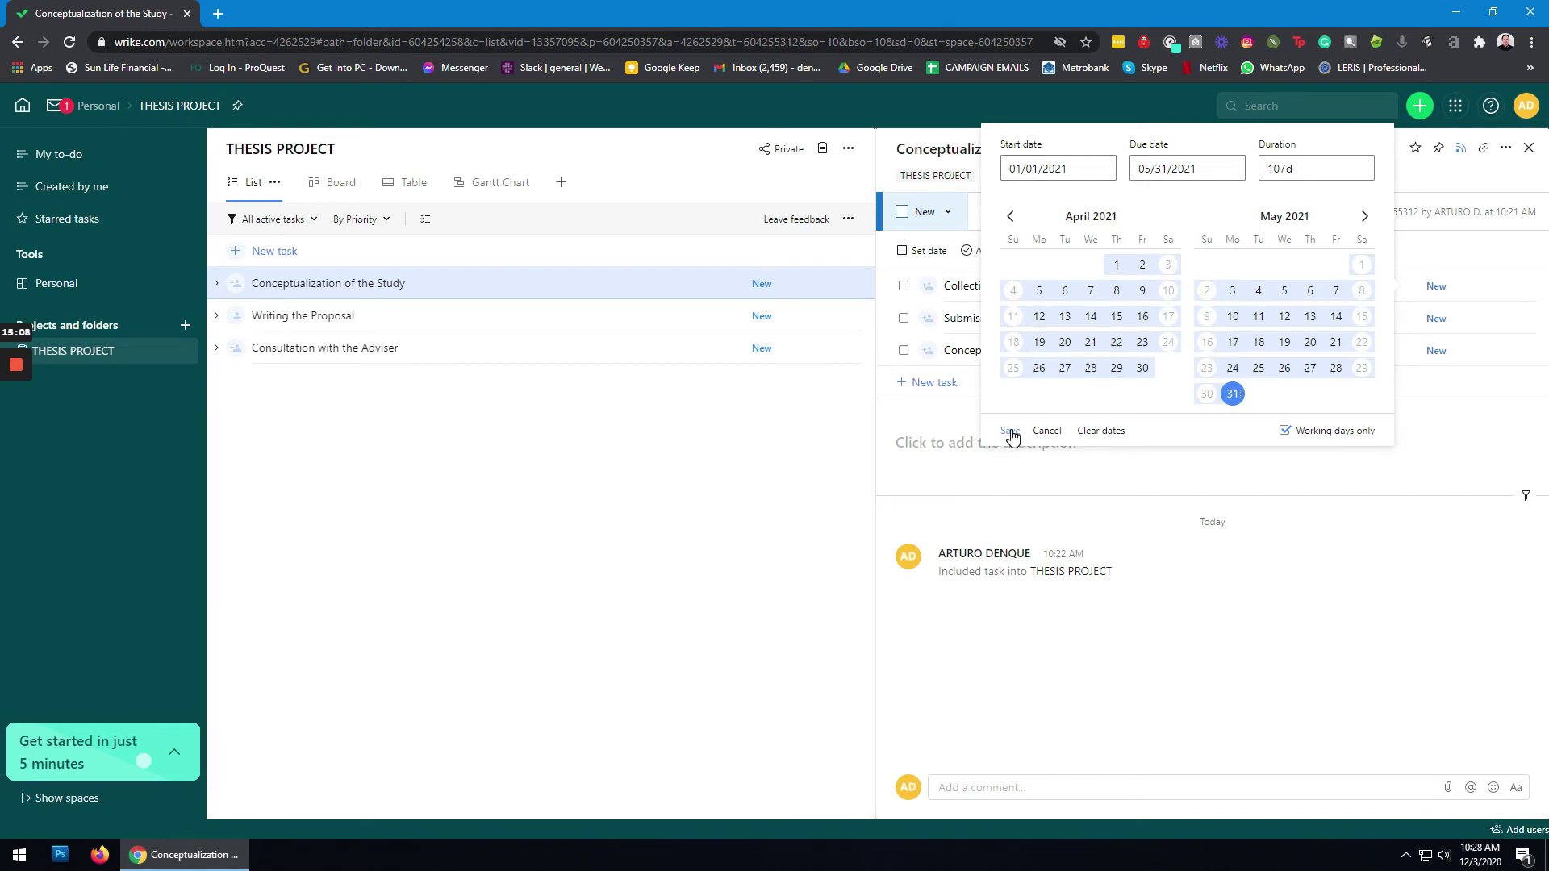
left_click(1011, 433)
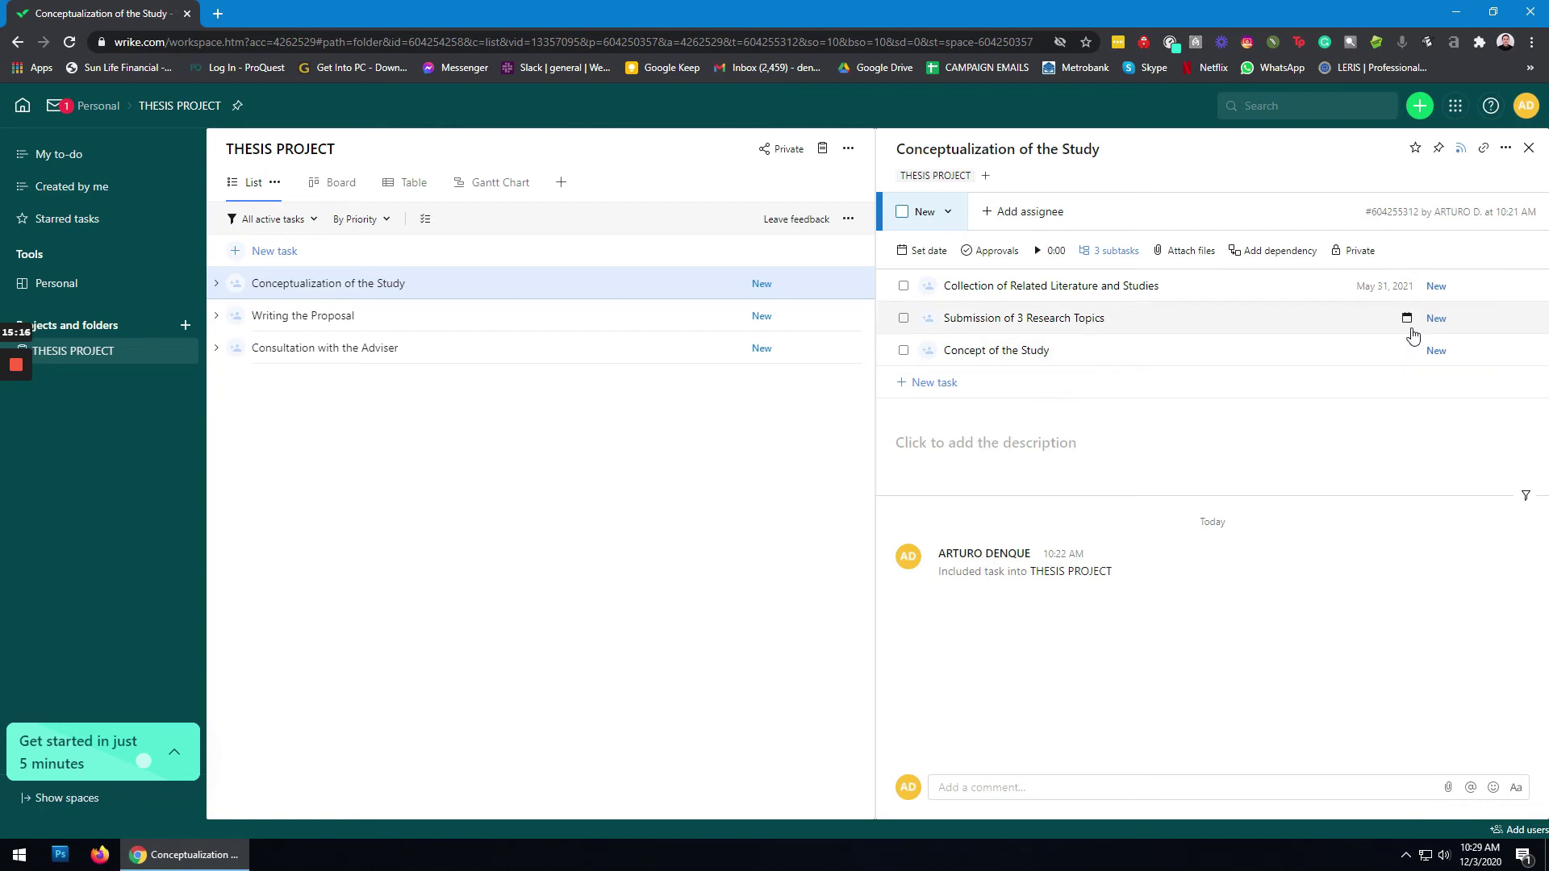
Step: Set both start and due dates of Submission of 3 Research Topics to June 1, 2021
left_click(1408, 320)
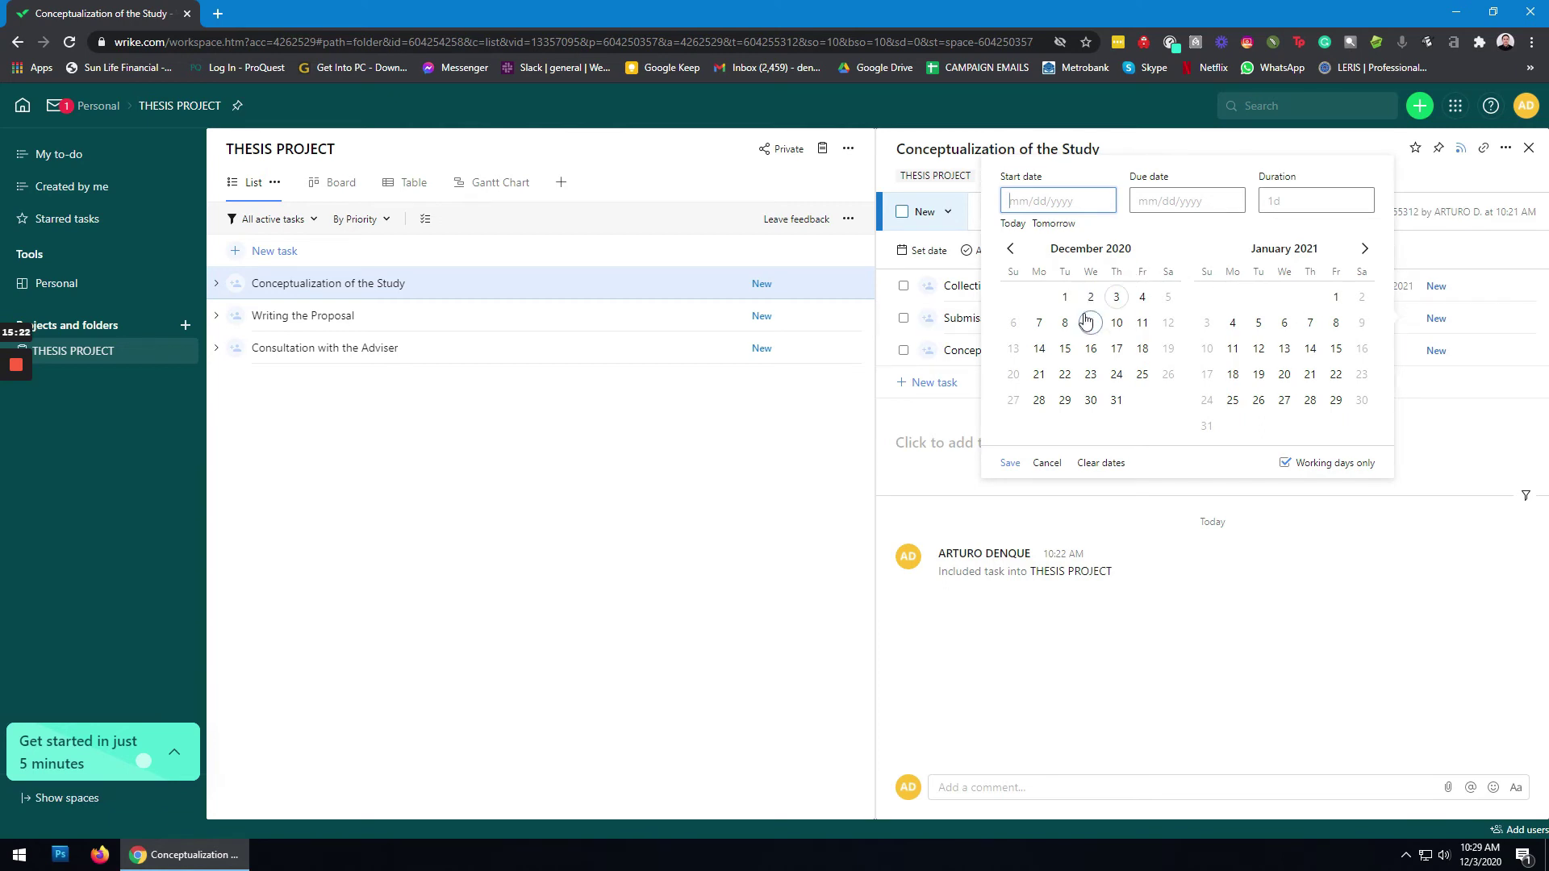
left_click(1365, 249)
left_click(1365, 250)
left_click(1364, 251)
left_click(1364, 250)
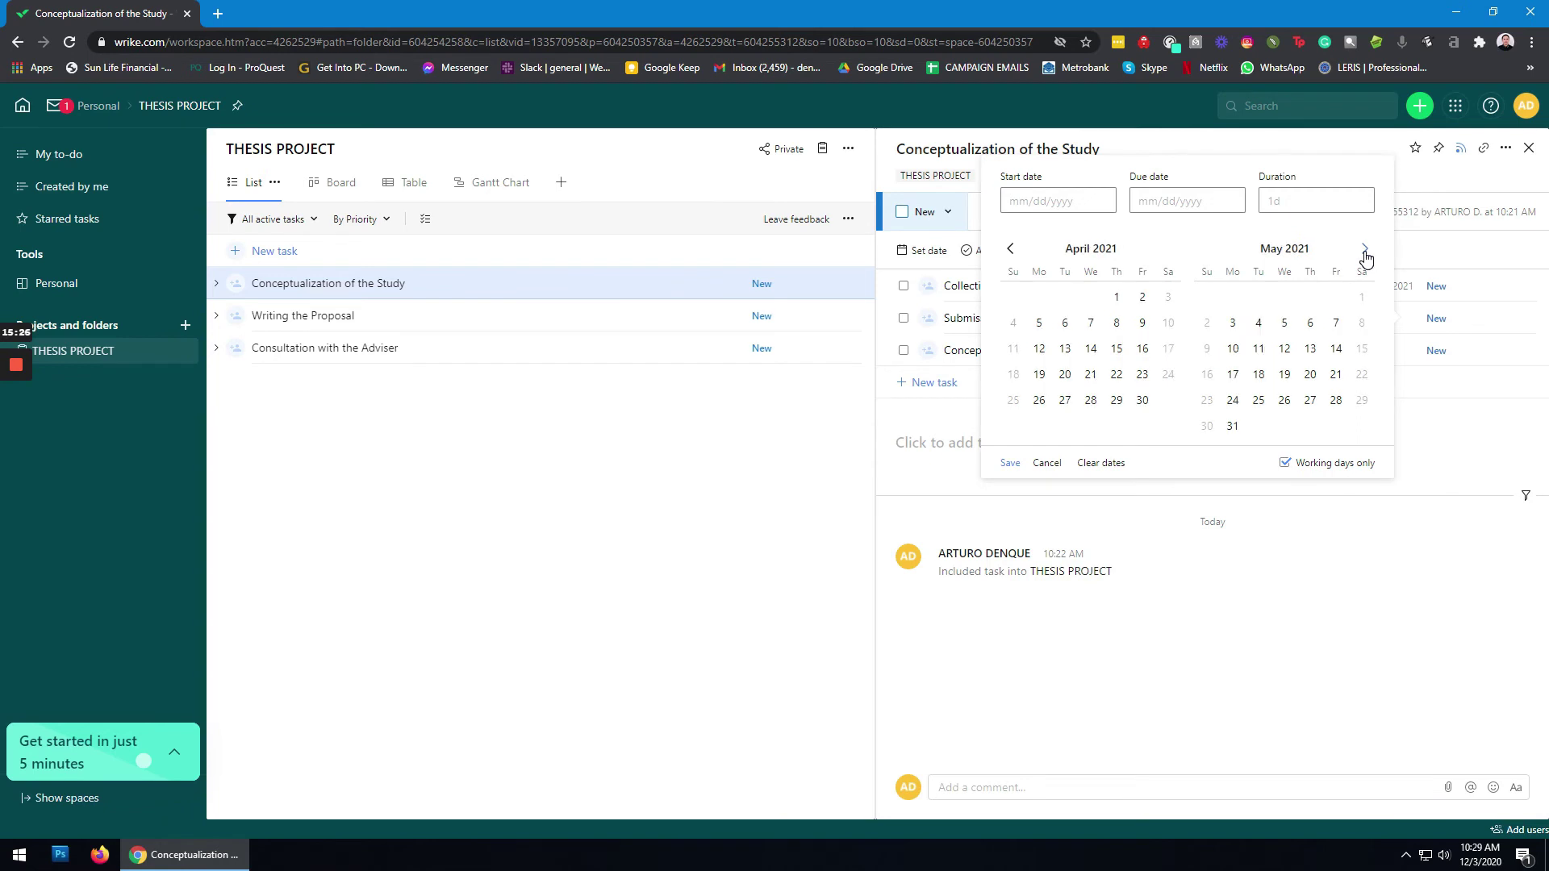
left_click(1365, 250)
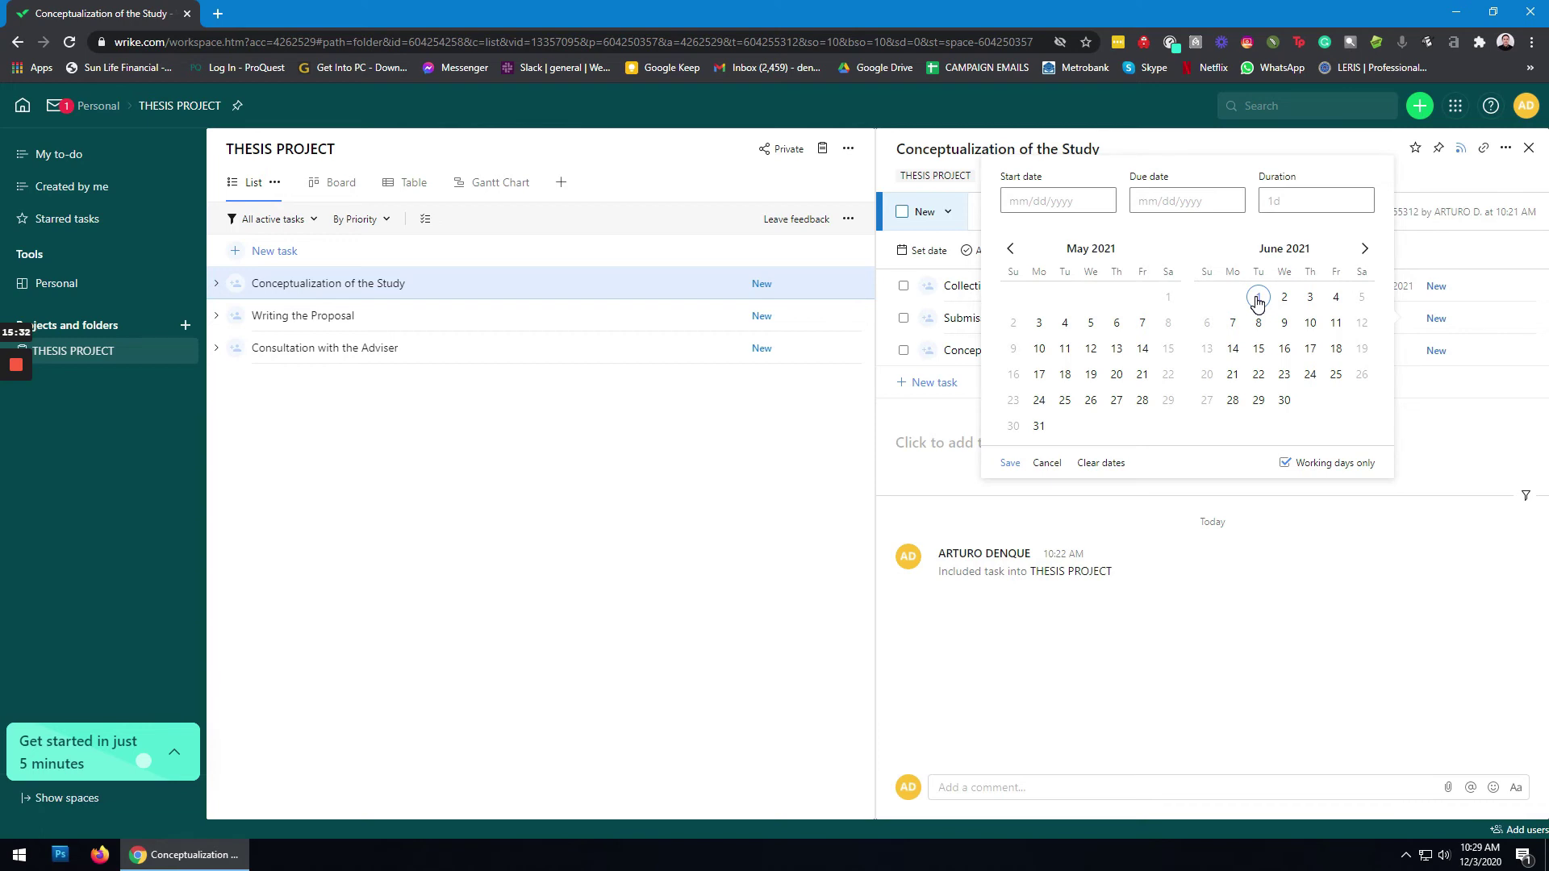
left_click(1258, 299)
left_click(1202, 212)
left_click(1258, 299)
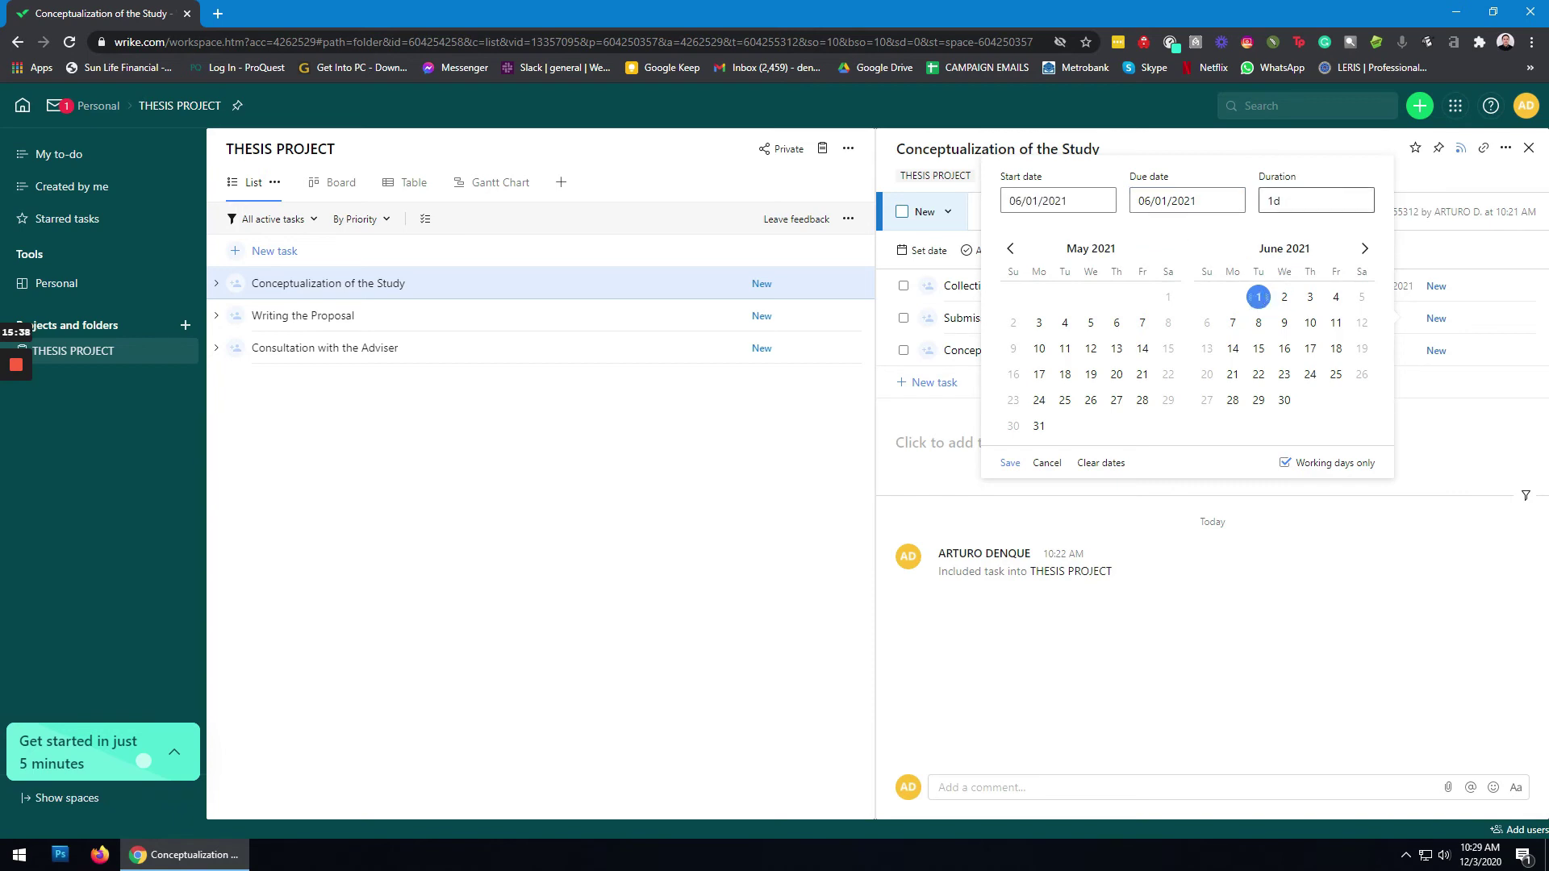
left_click(1011, 465)
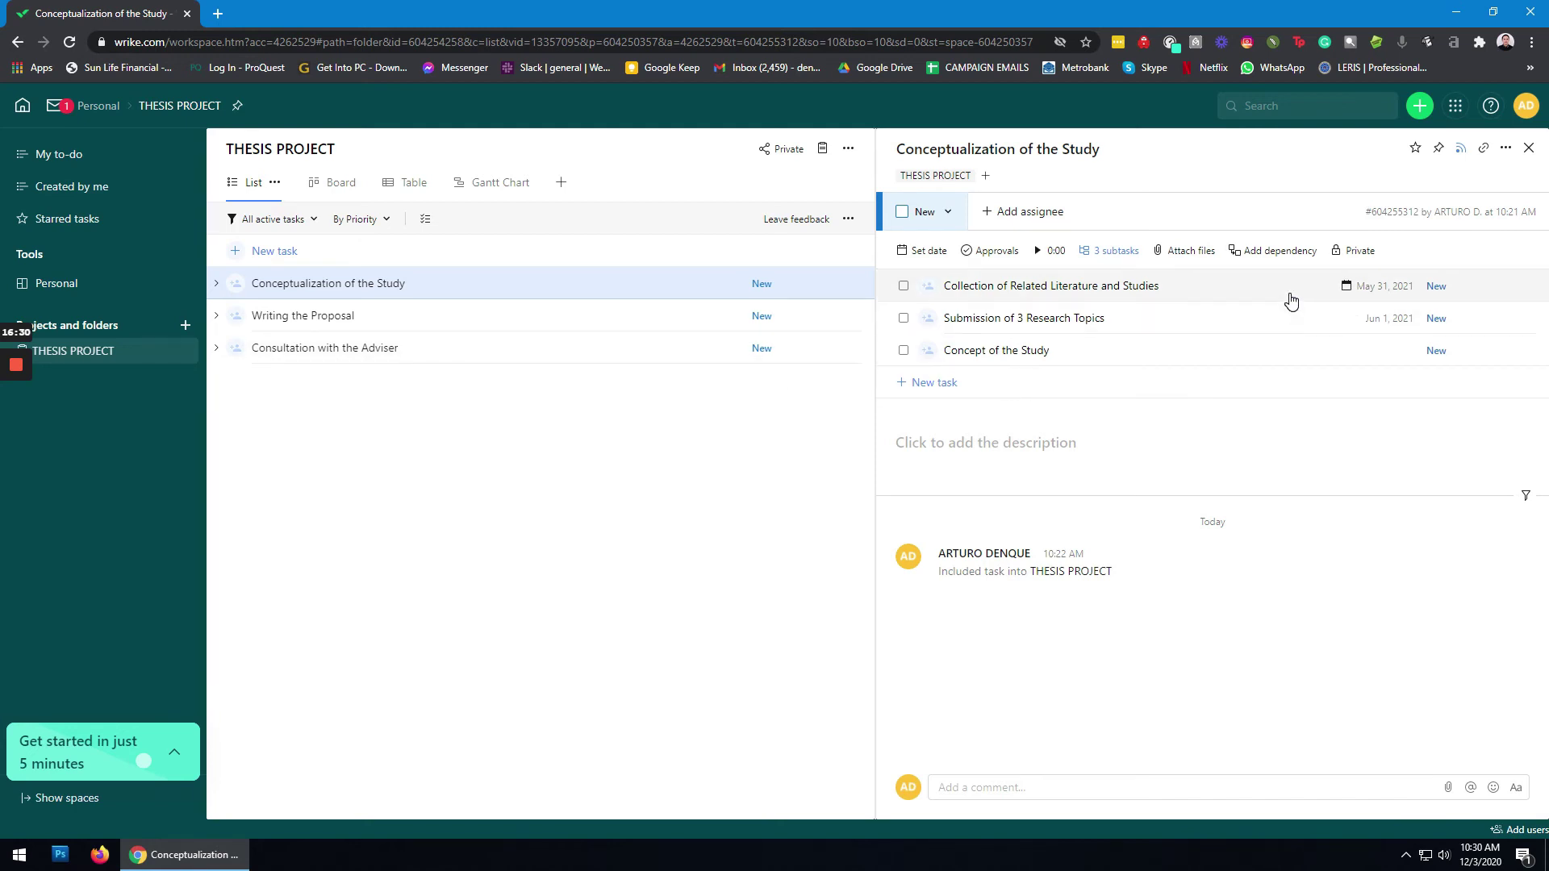
Step: Change Collection of Related Literature and Studies' status to In Progress, then to Completed
left_click(1275, 302)
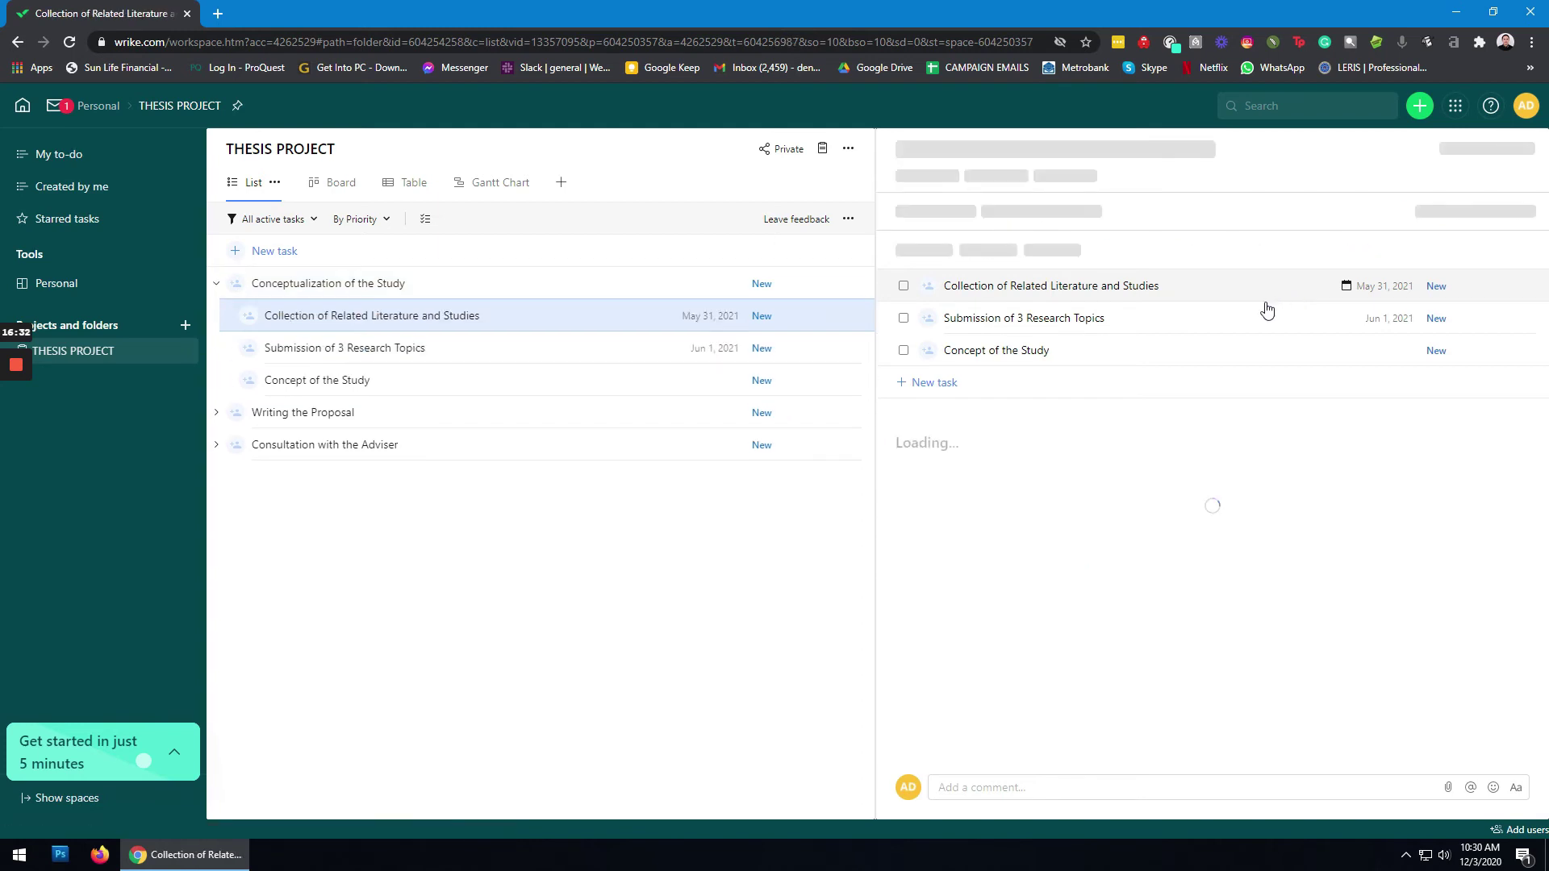
left_click(959, 172)
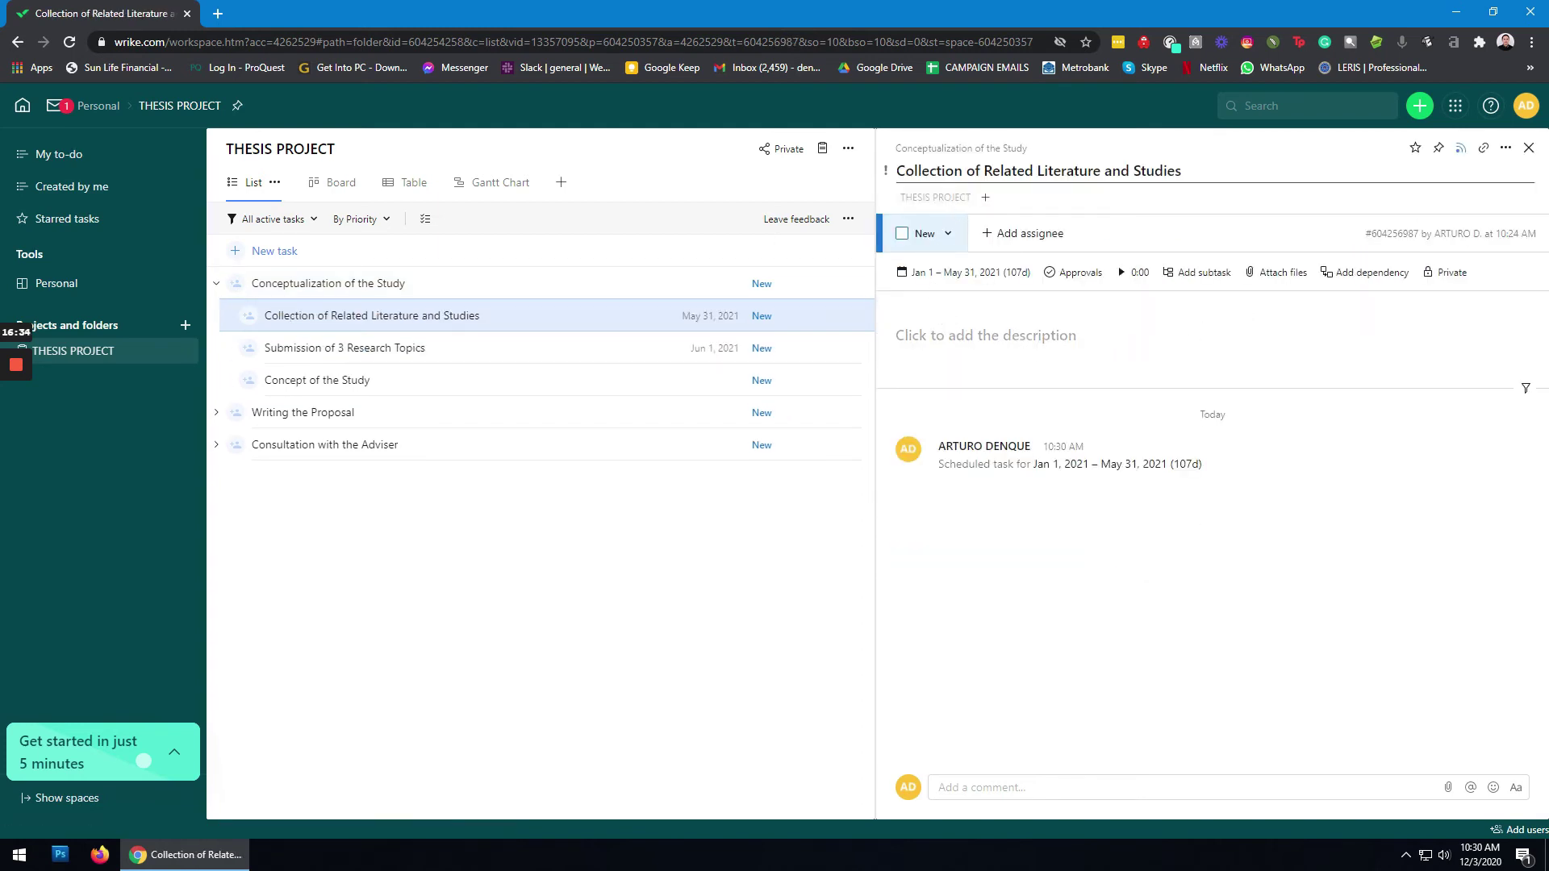
left_click(957, 239)
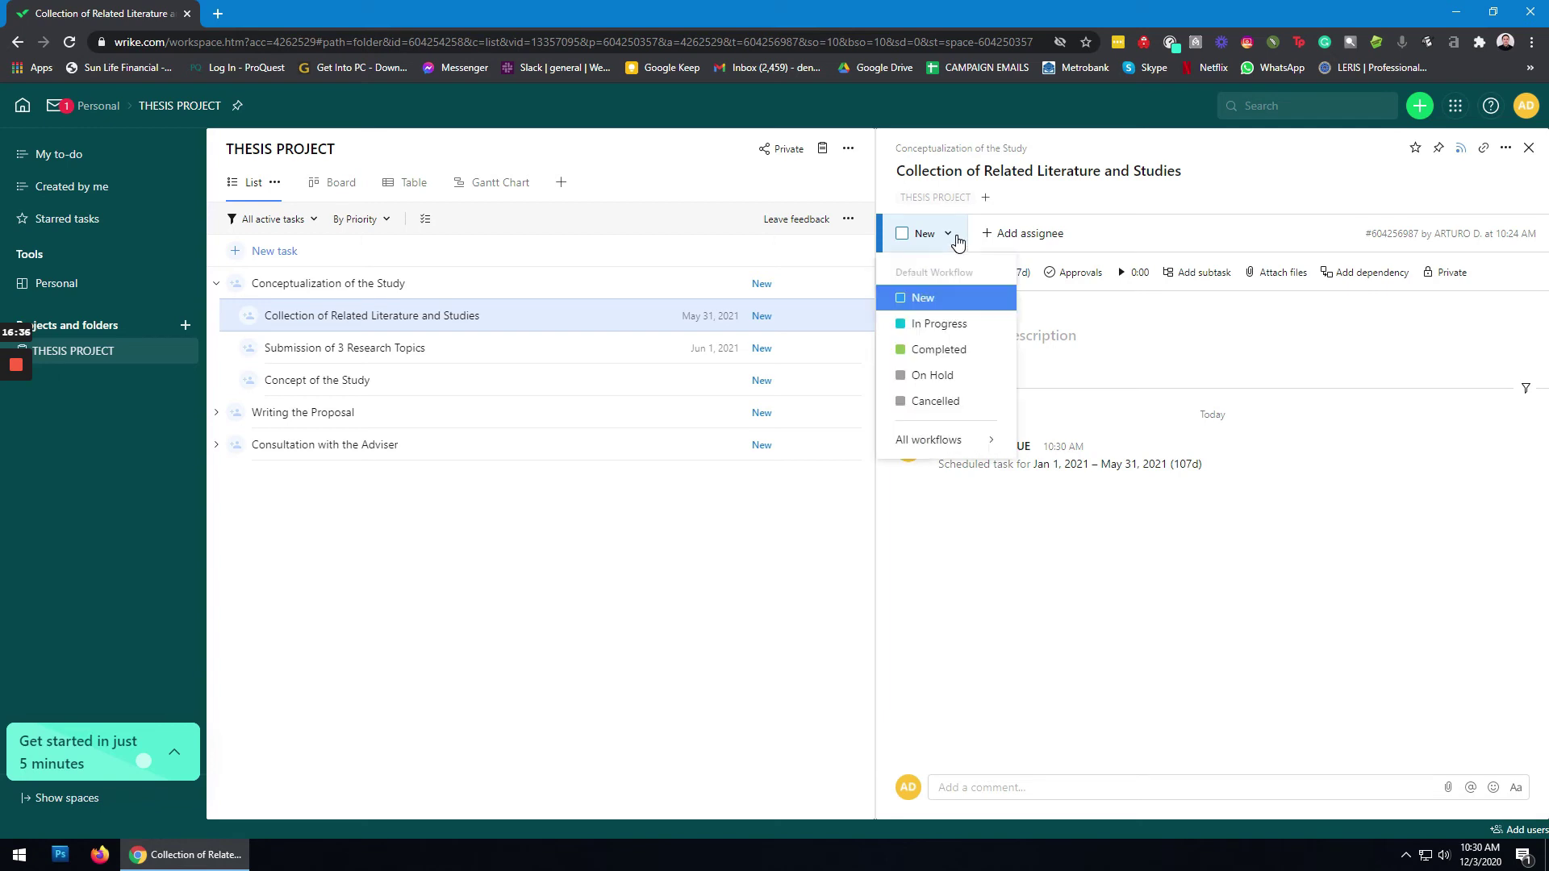
left_click(951, 326)
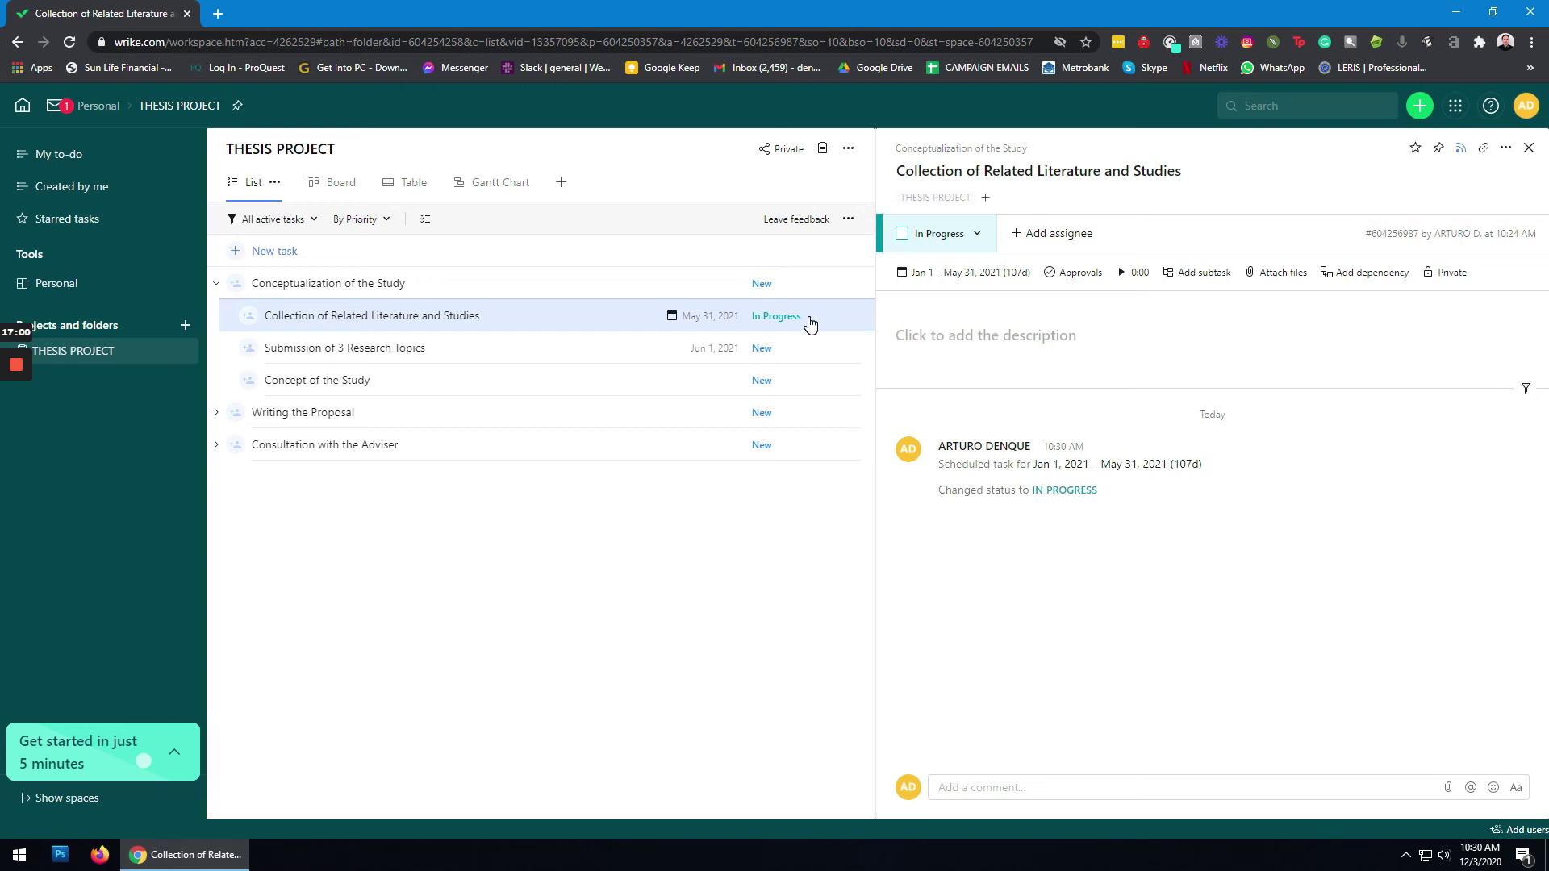
left_click(977, 237)
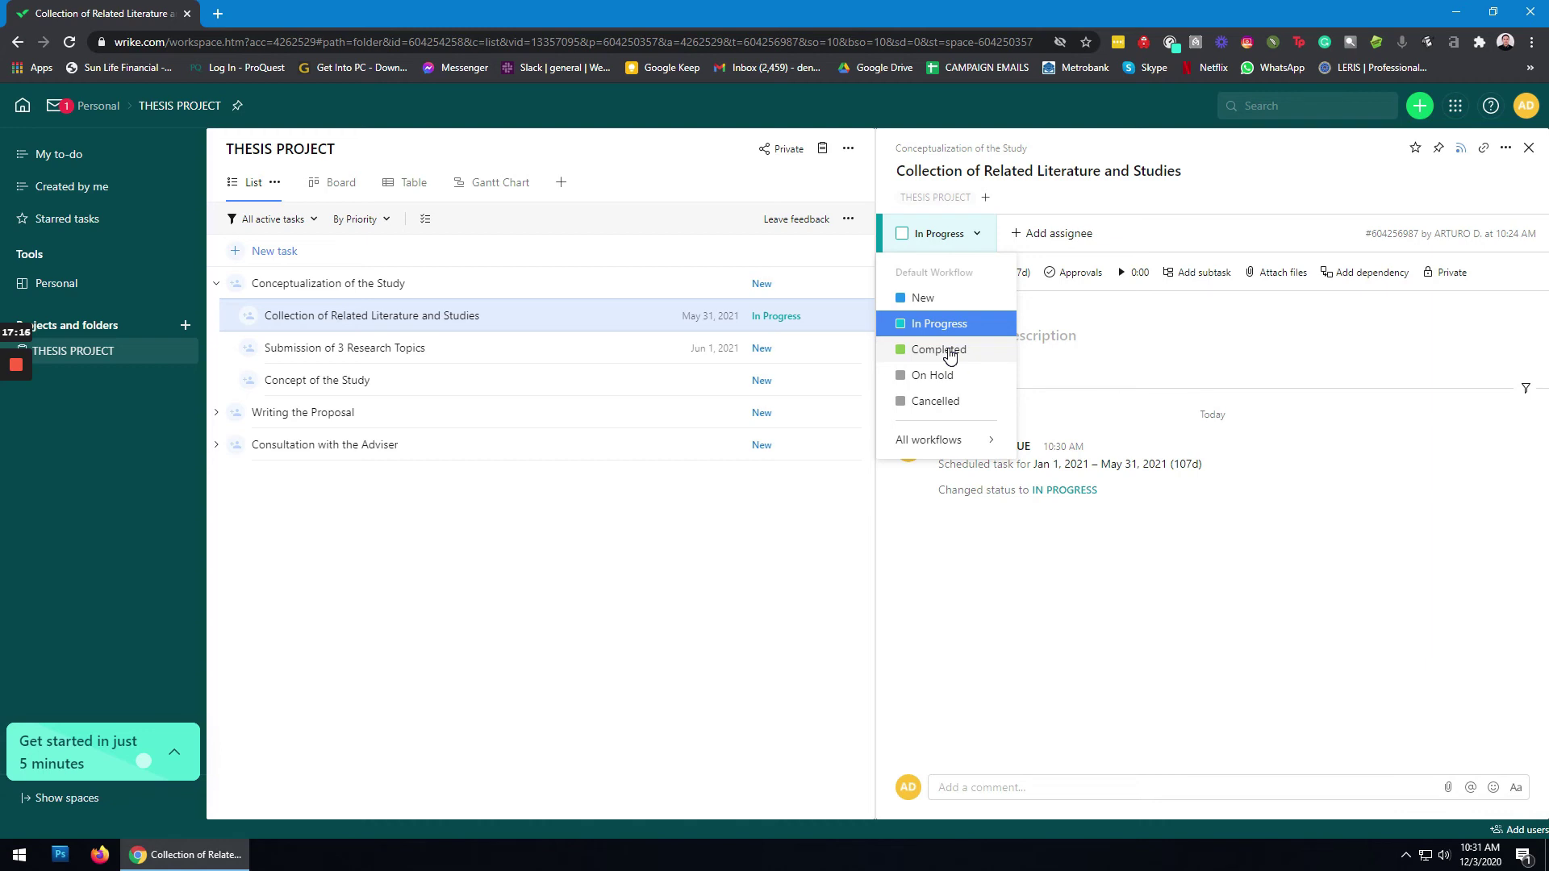
left_click(951, 357)
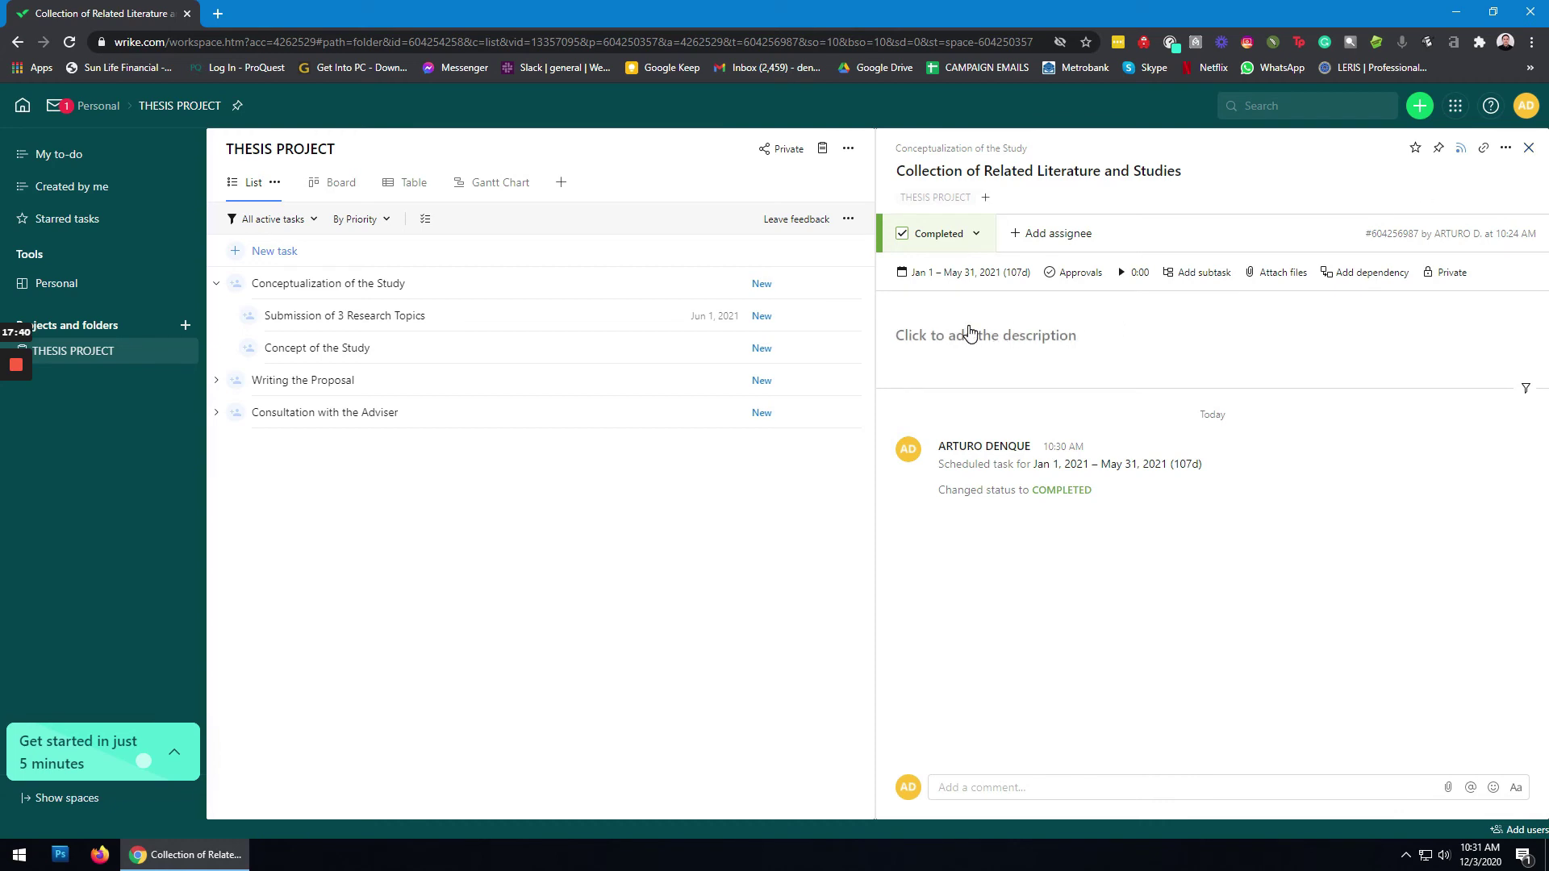
Step: Close the subtask details and switch THESIS PROJECT to Board view
left_click(1530, 149)
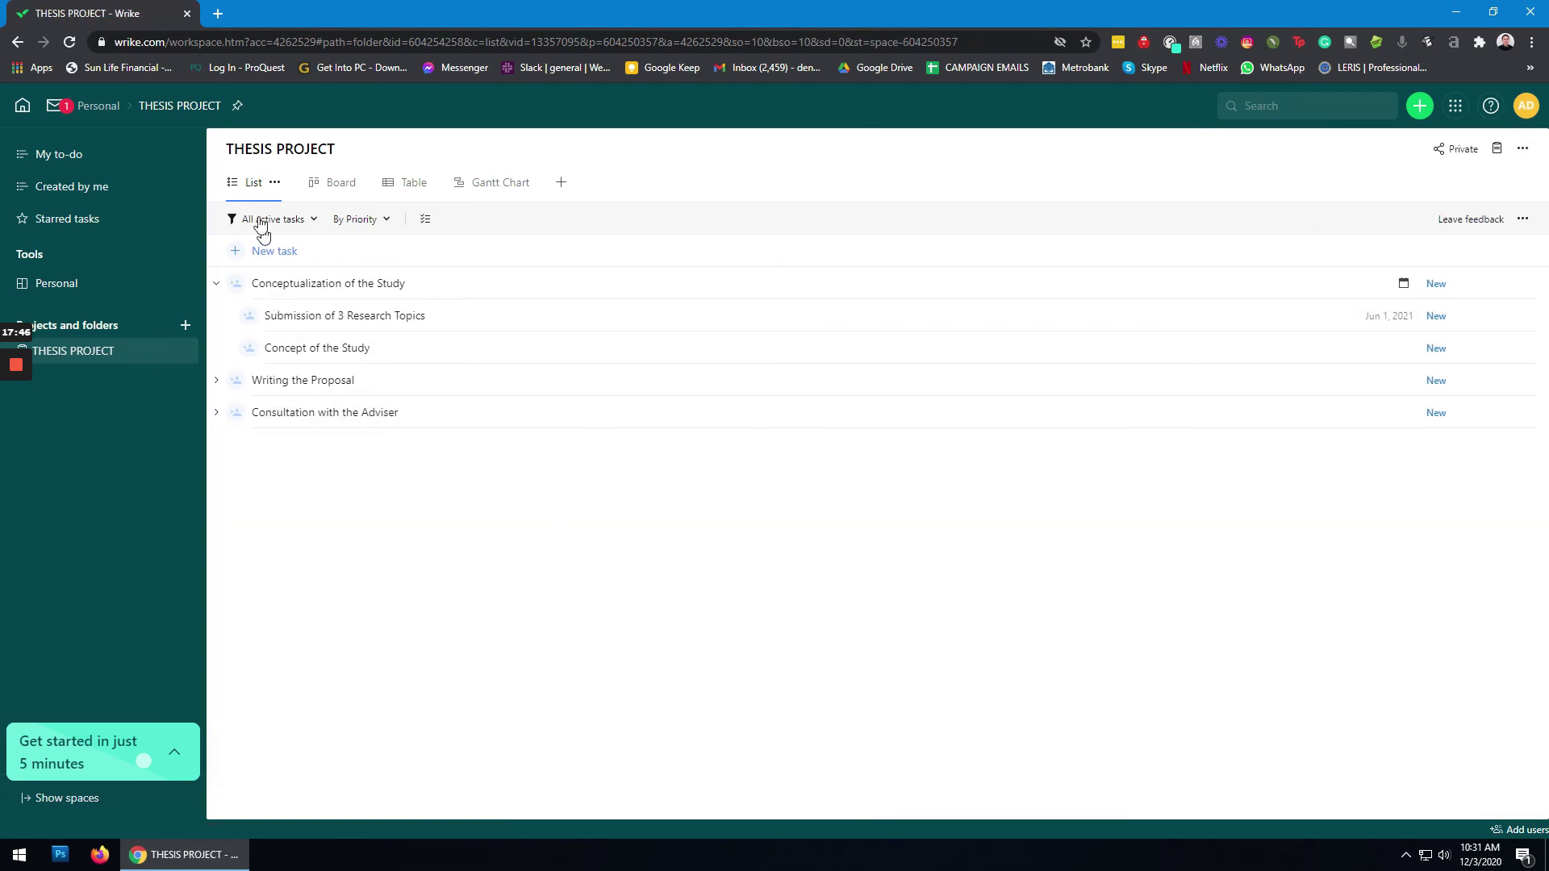
left_click(342, 185)
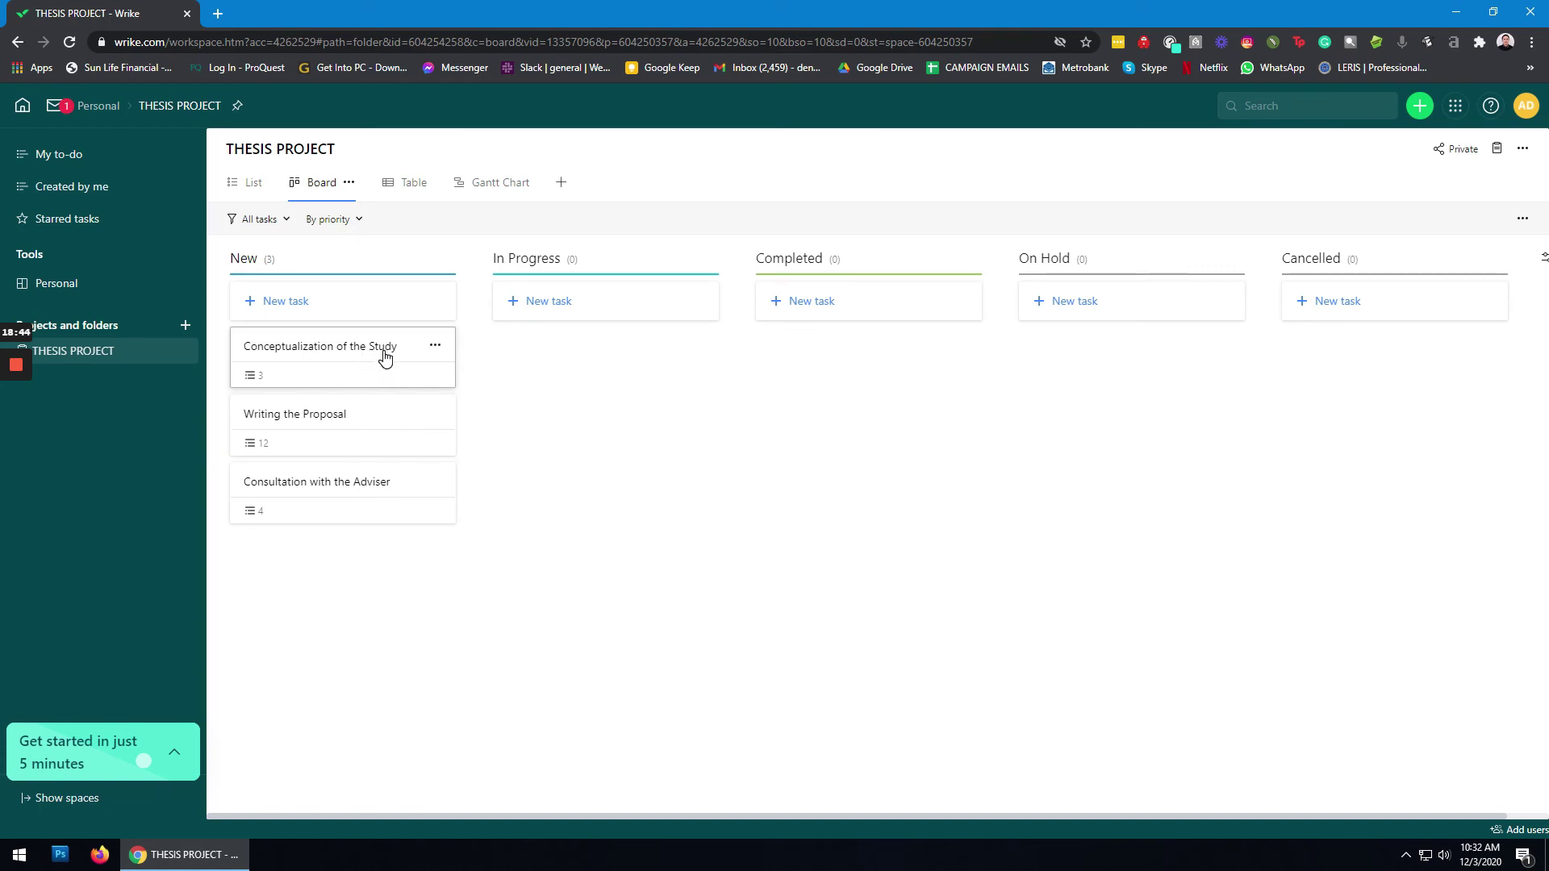
Step: Complete Submission of 3 Research Topics, Concept of the Study, and Conceptualization of the Study itself
left_click(383, 353)
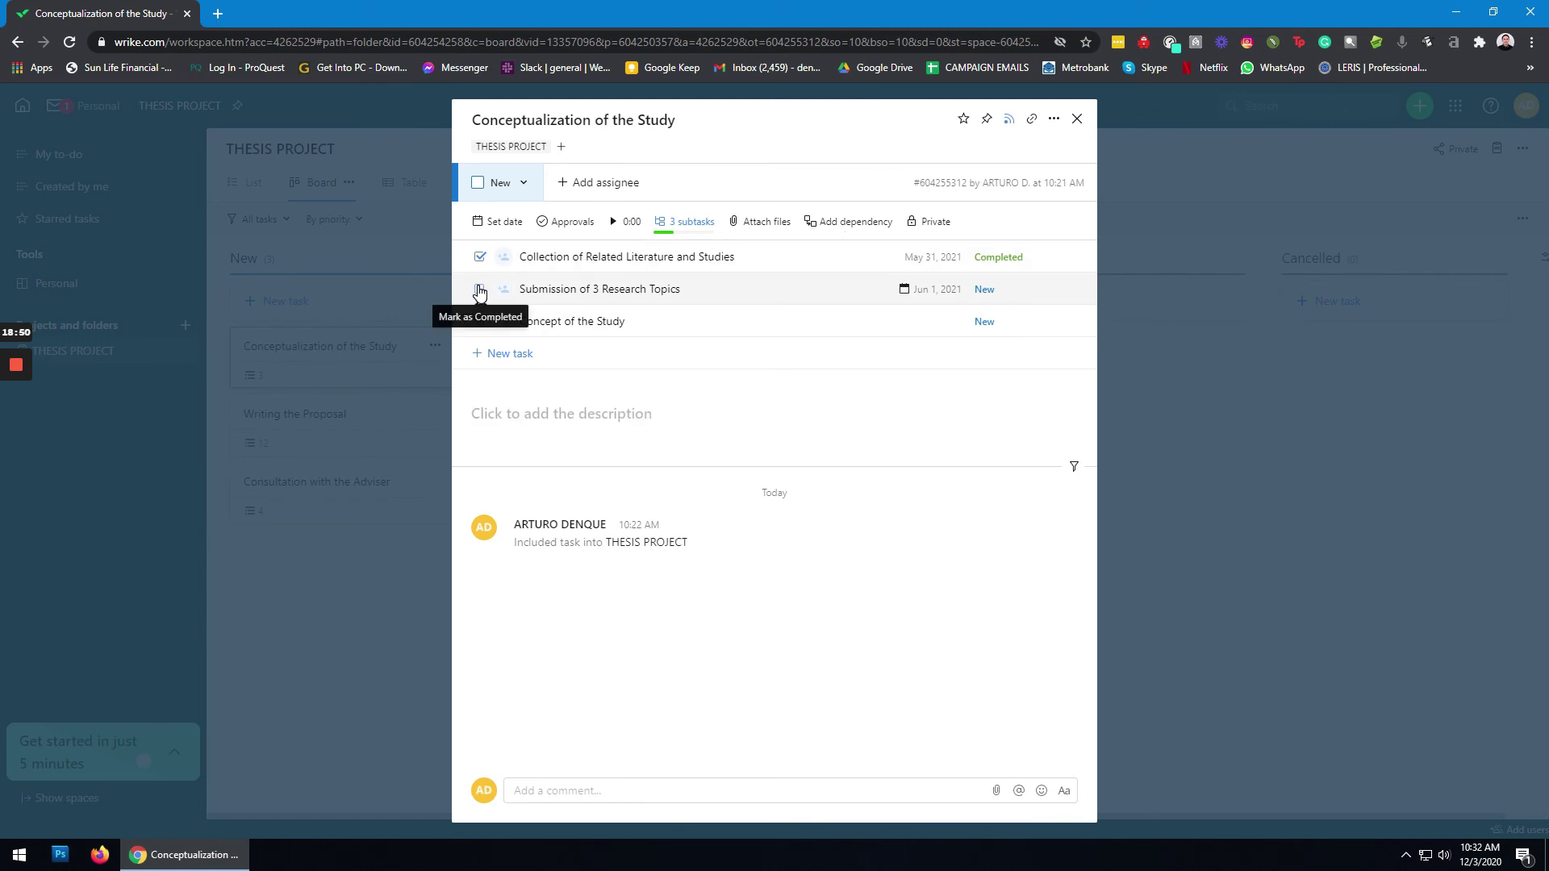
left_click(479, 291)
left_click(480, 322)
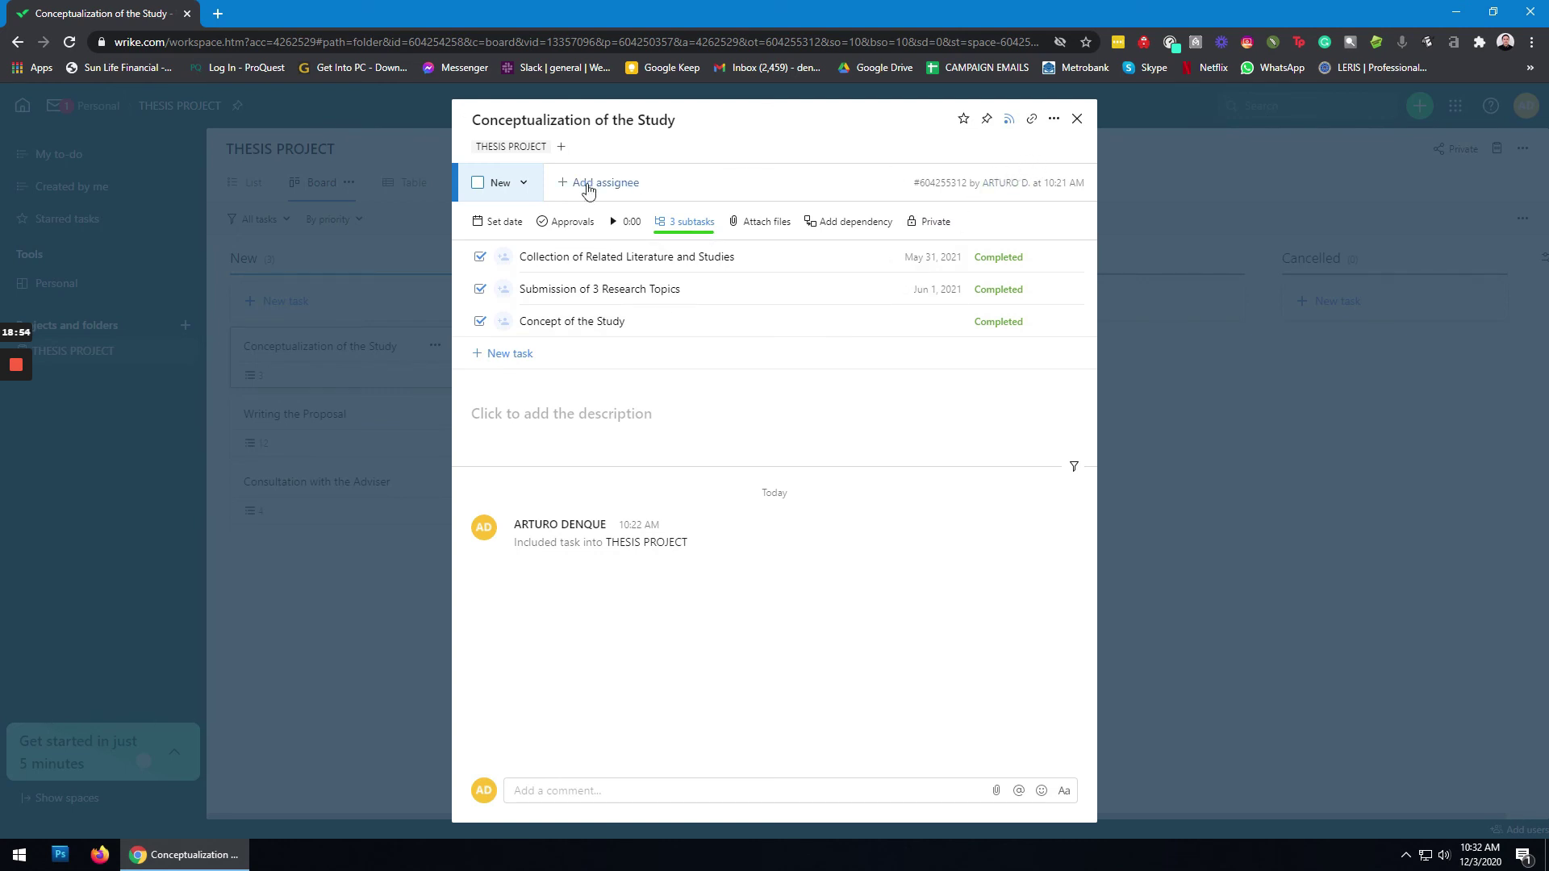
left_click(479, 184)
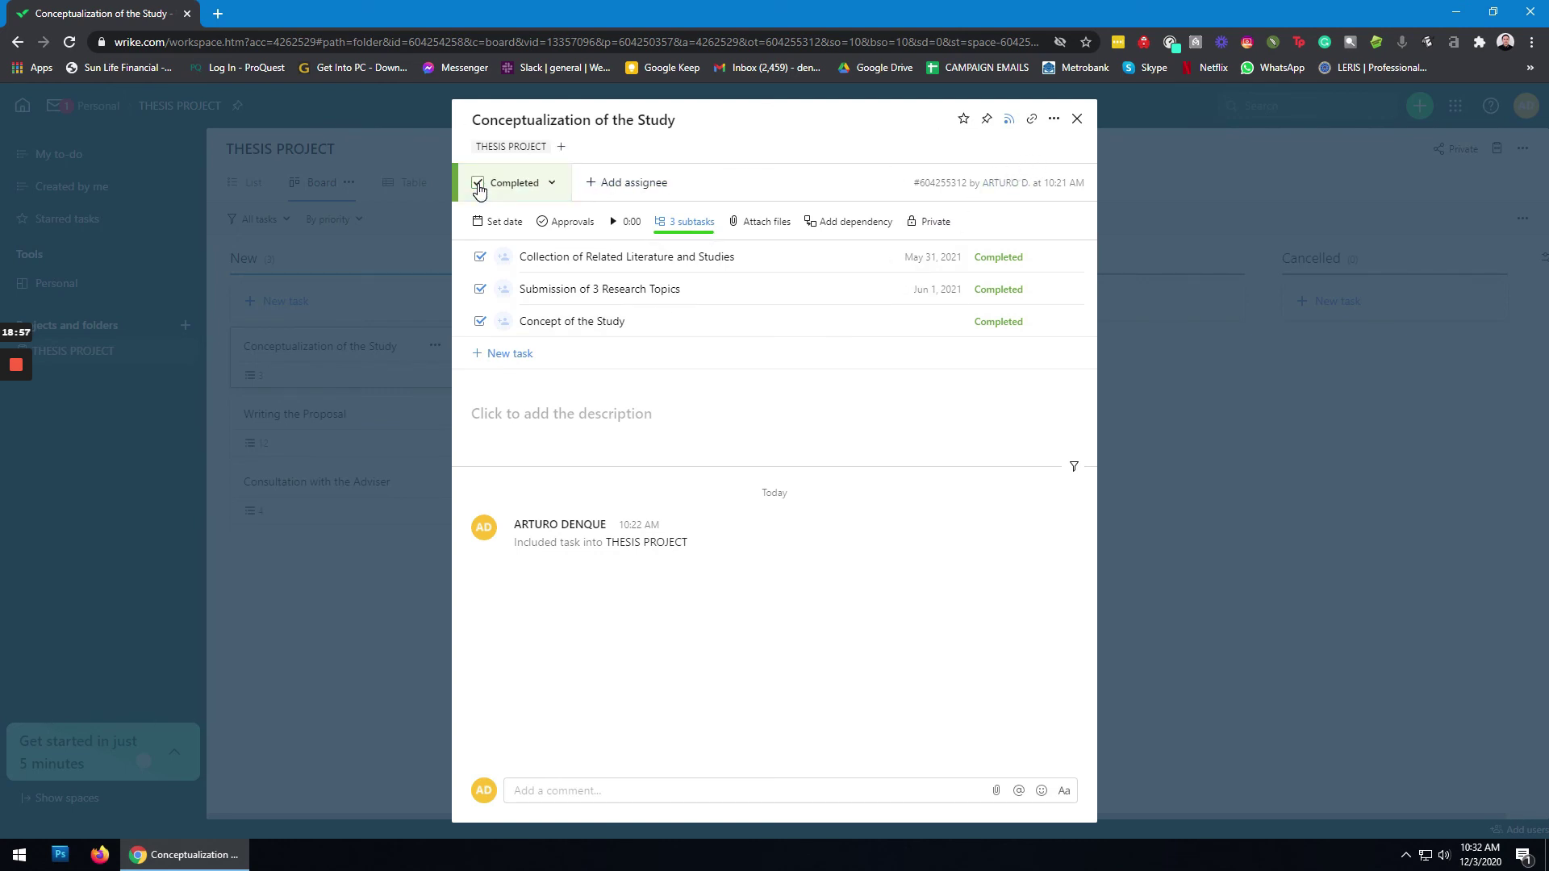
left_click(1078, 122)
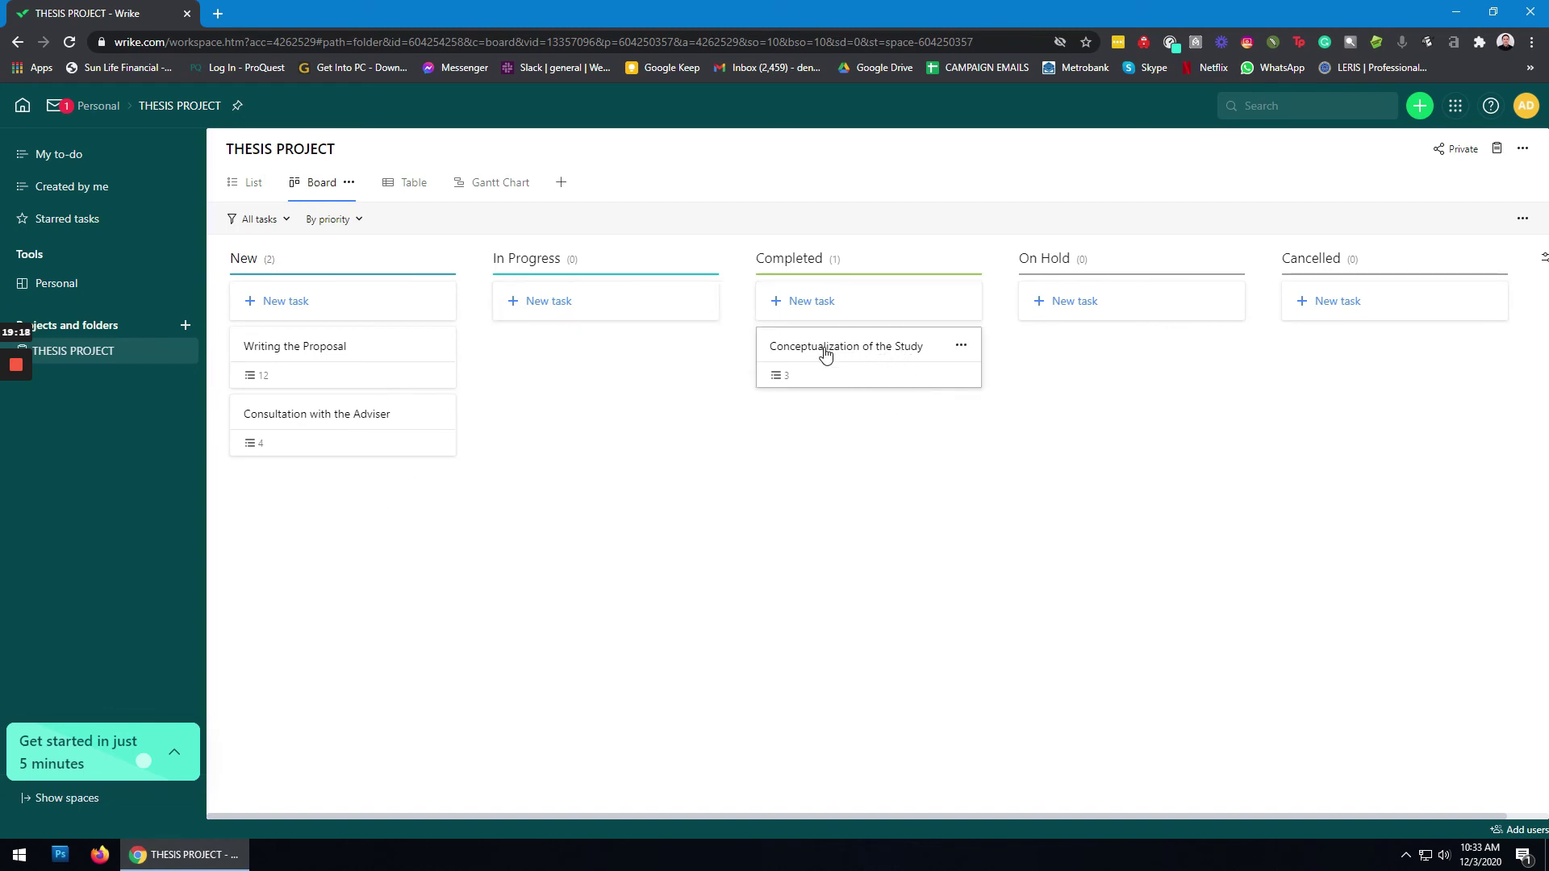
mouse_move(380, 349)
left_mouse_down()
mouse_move(617, 353)
mouse_move(827, 413)
mouse_move(582, 362)
mouse_move(372, 343)
left_mouse_up()
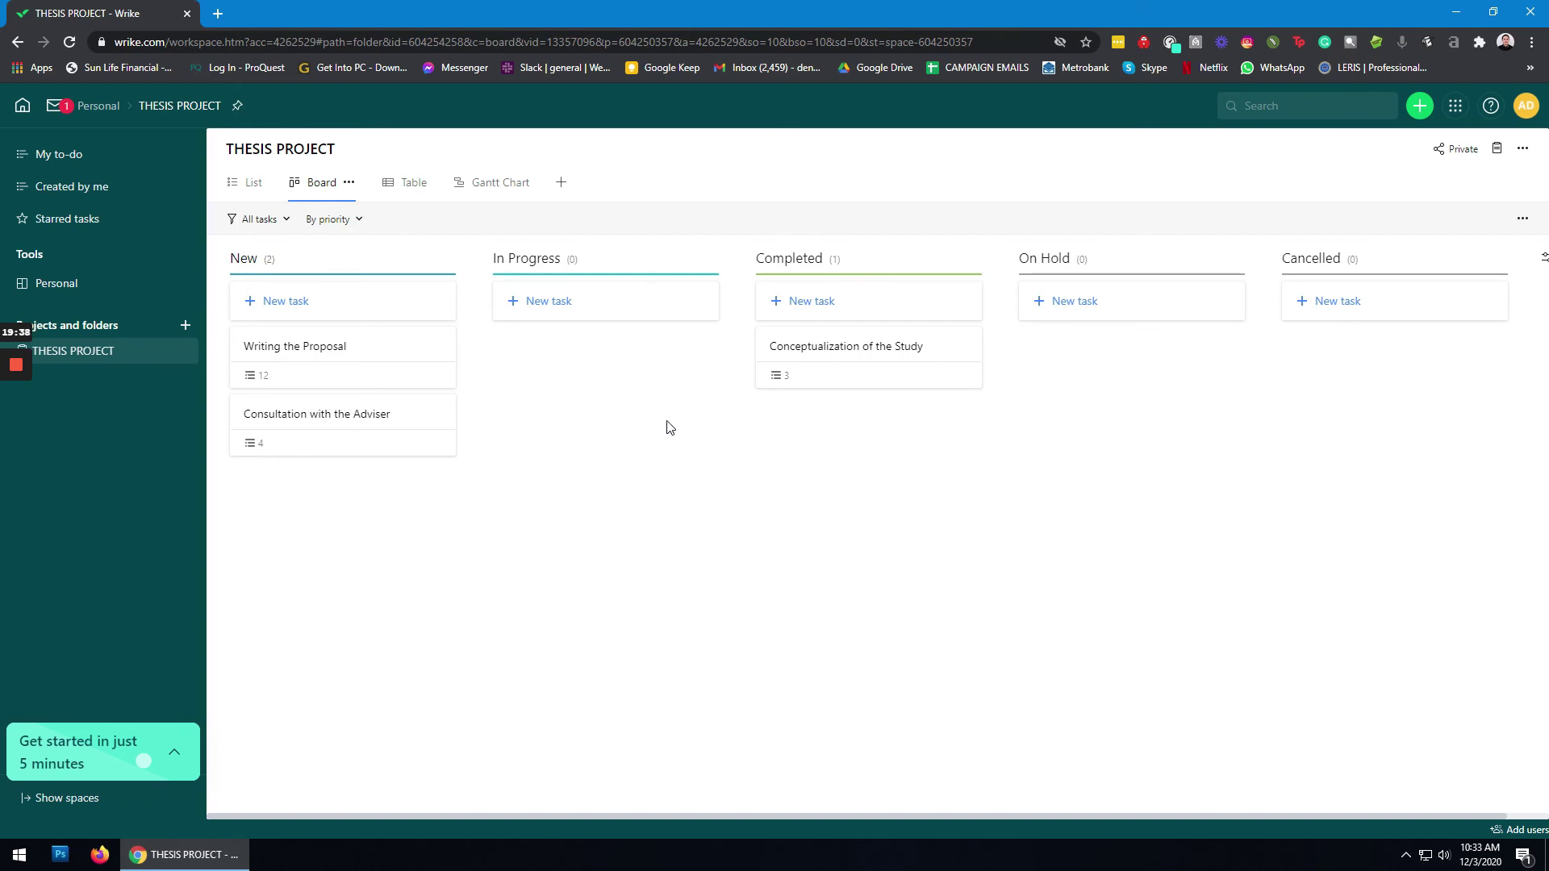
Step: Drag the Writing the Proposal card from New into In Progress and check its details
left_click(355, 344)
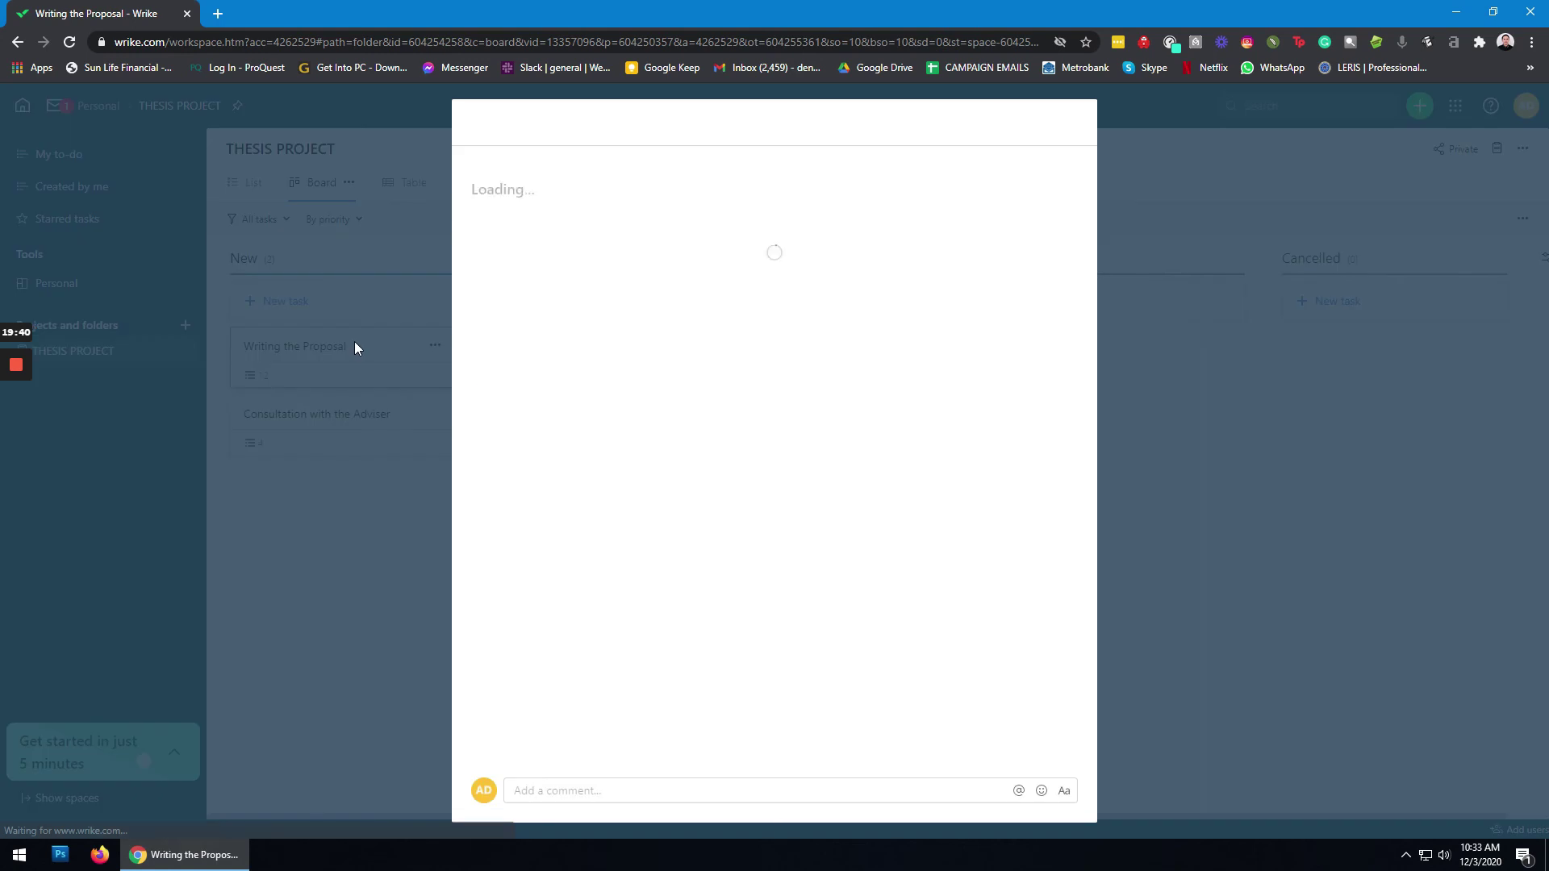
left_click(1077, 120)
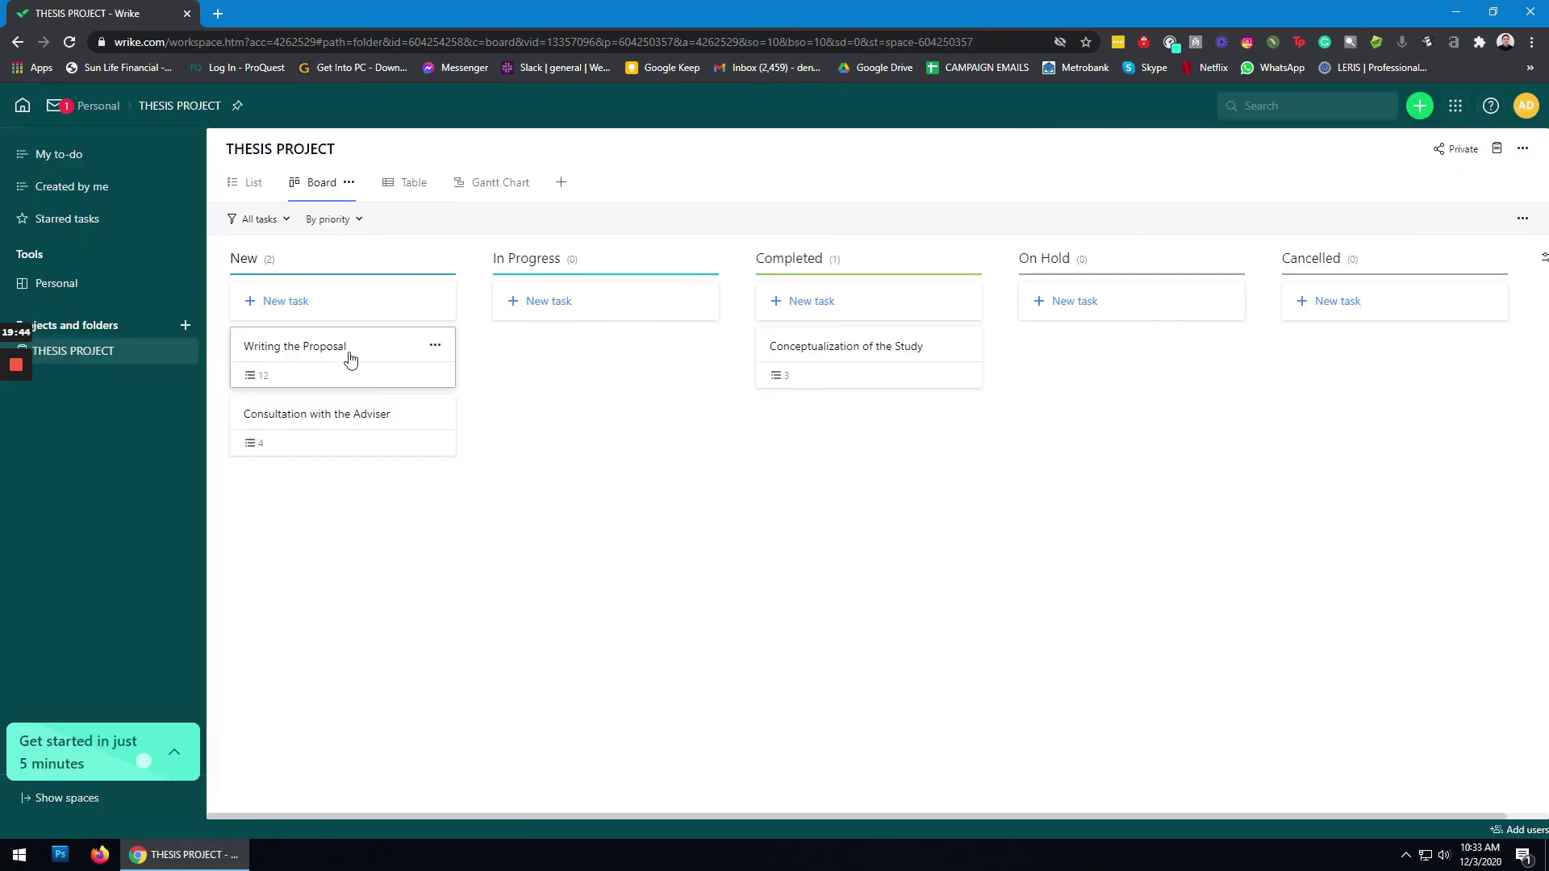
left_click_drag(338, 352, 580, 349)
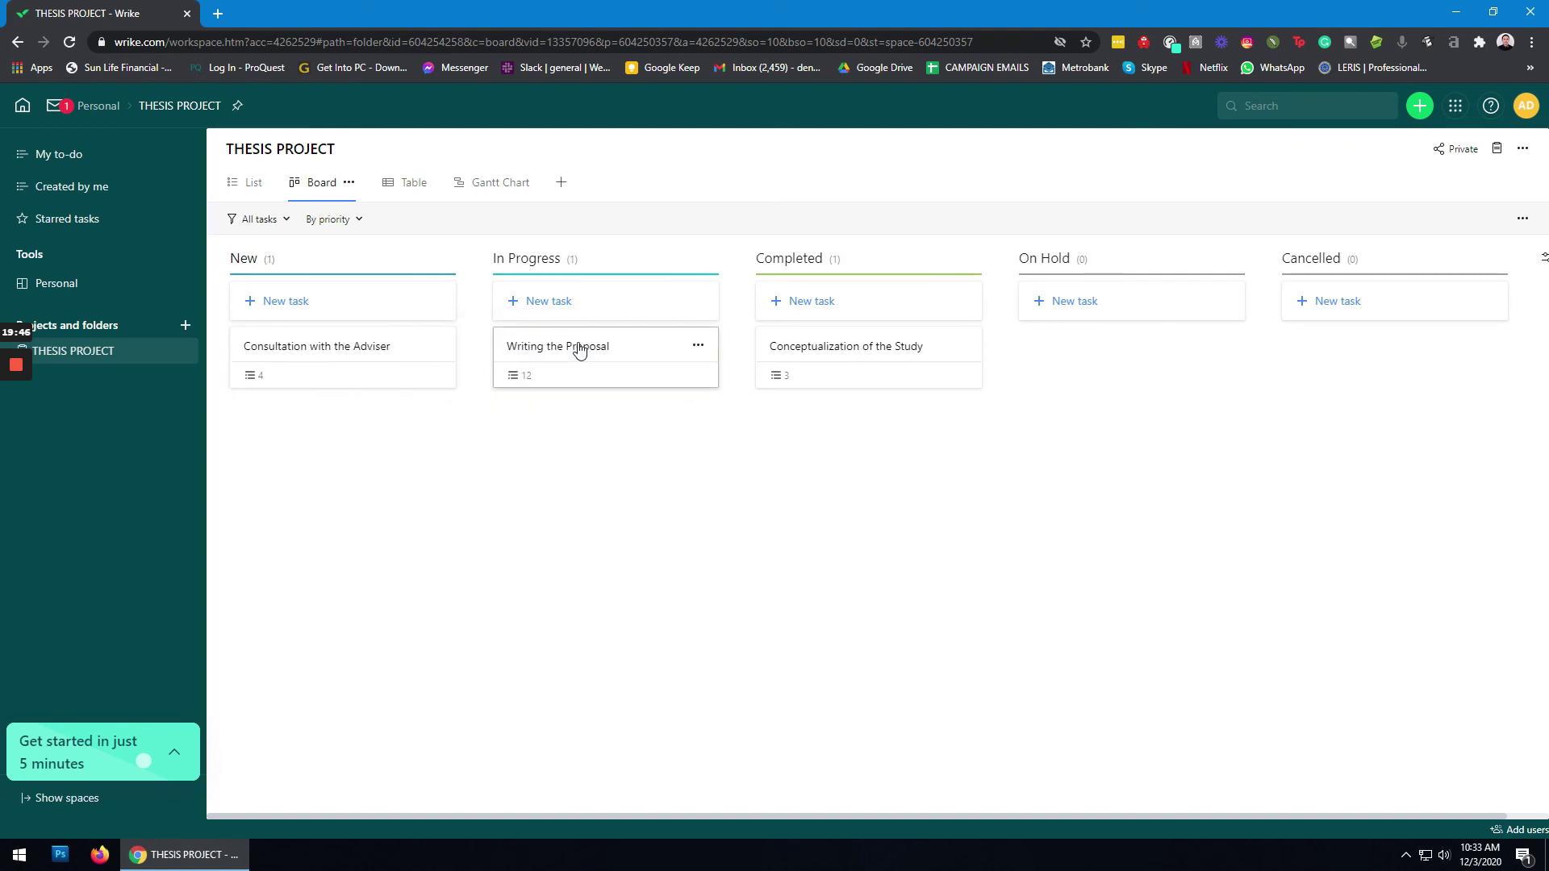
left_click(598, 386)
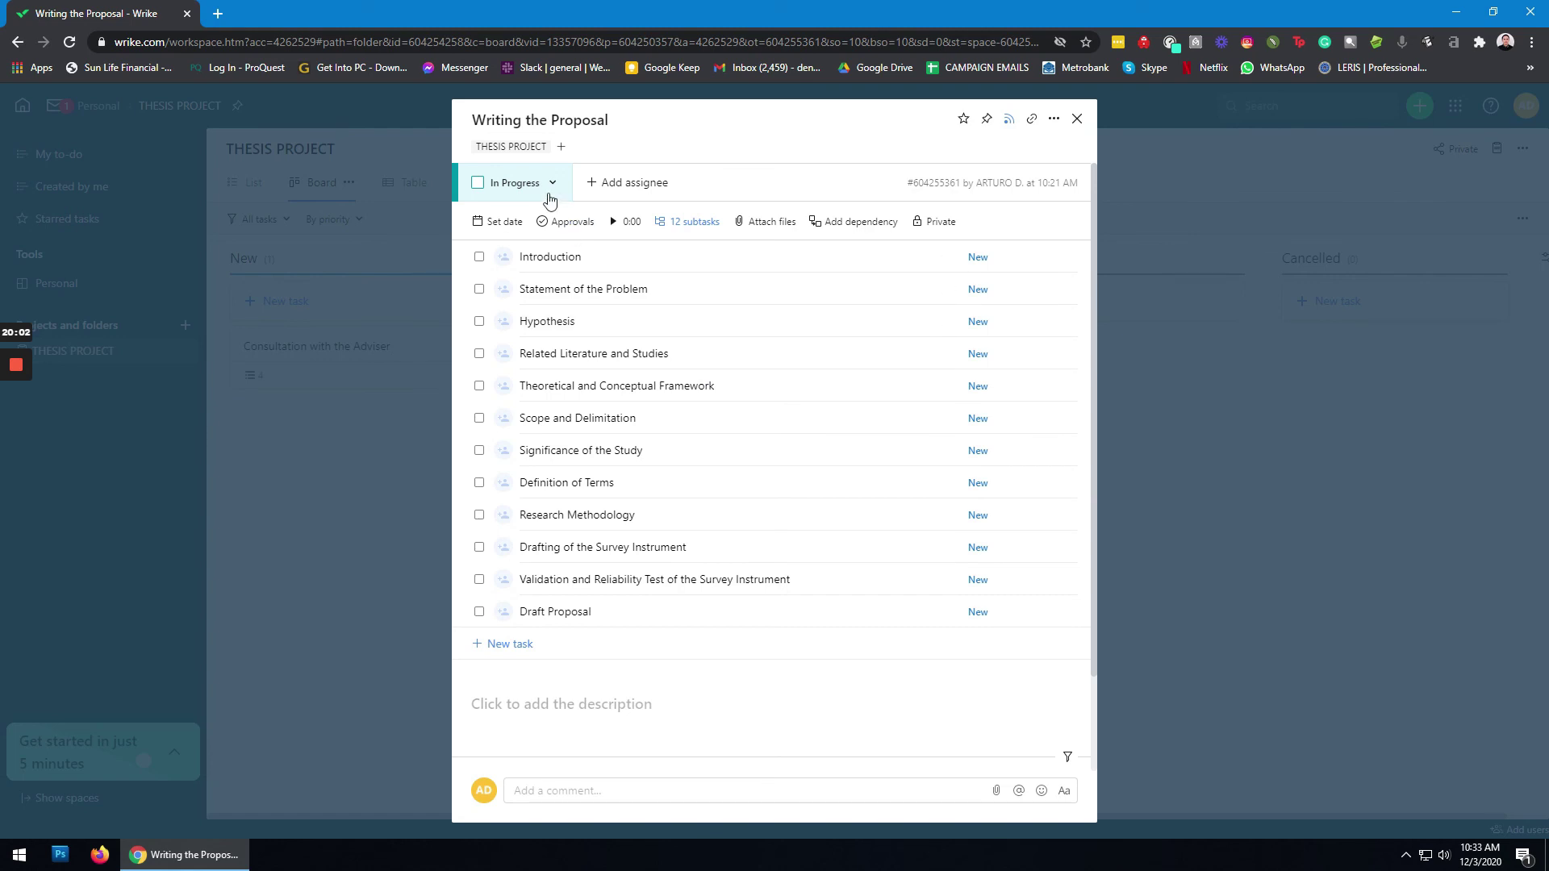
left_click(1076, 121)
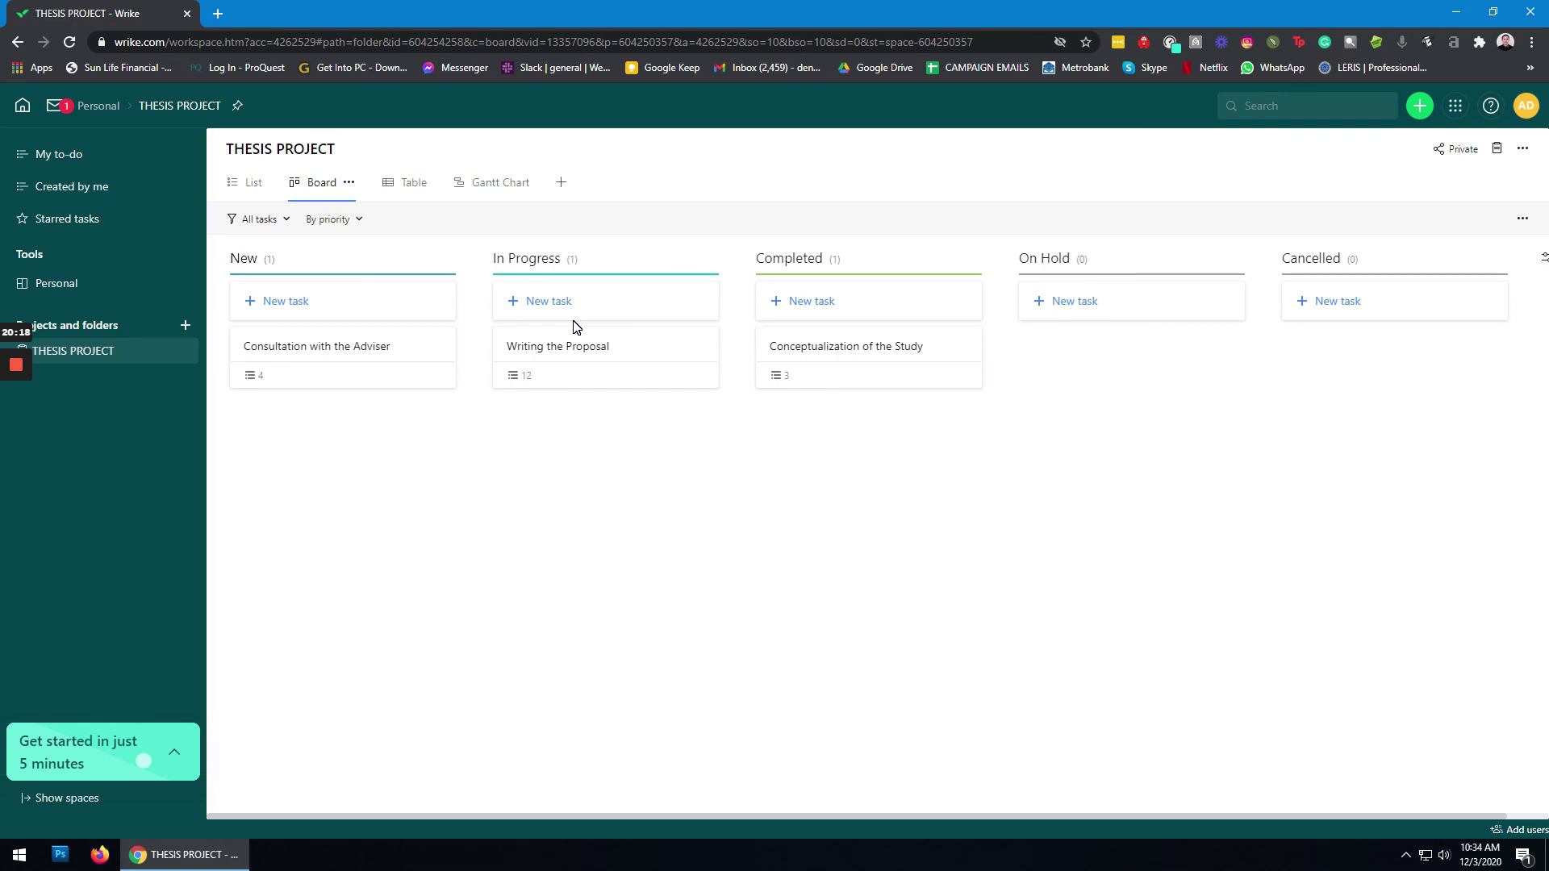
left_click(611, 355)
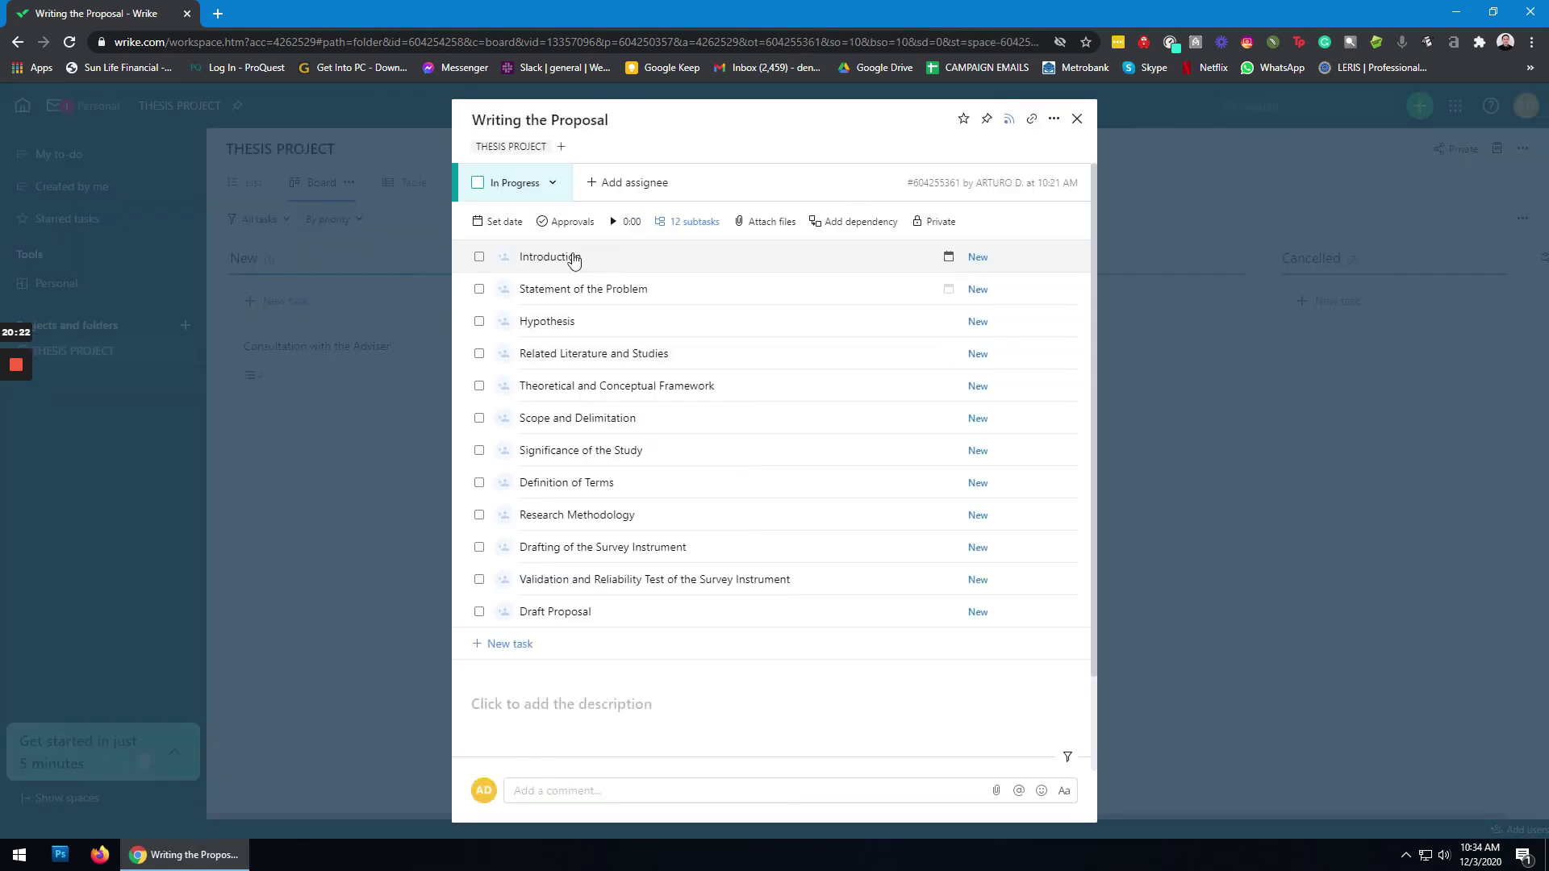
left_click(546, 184)
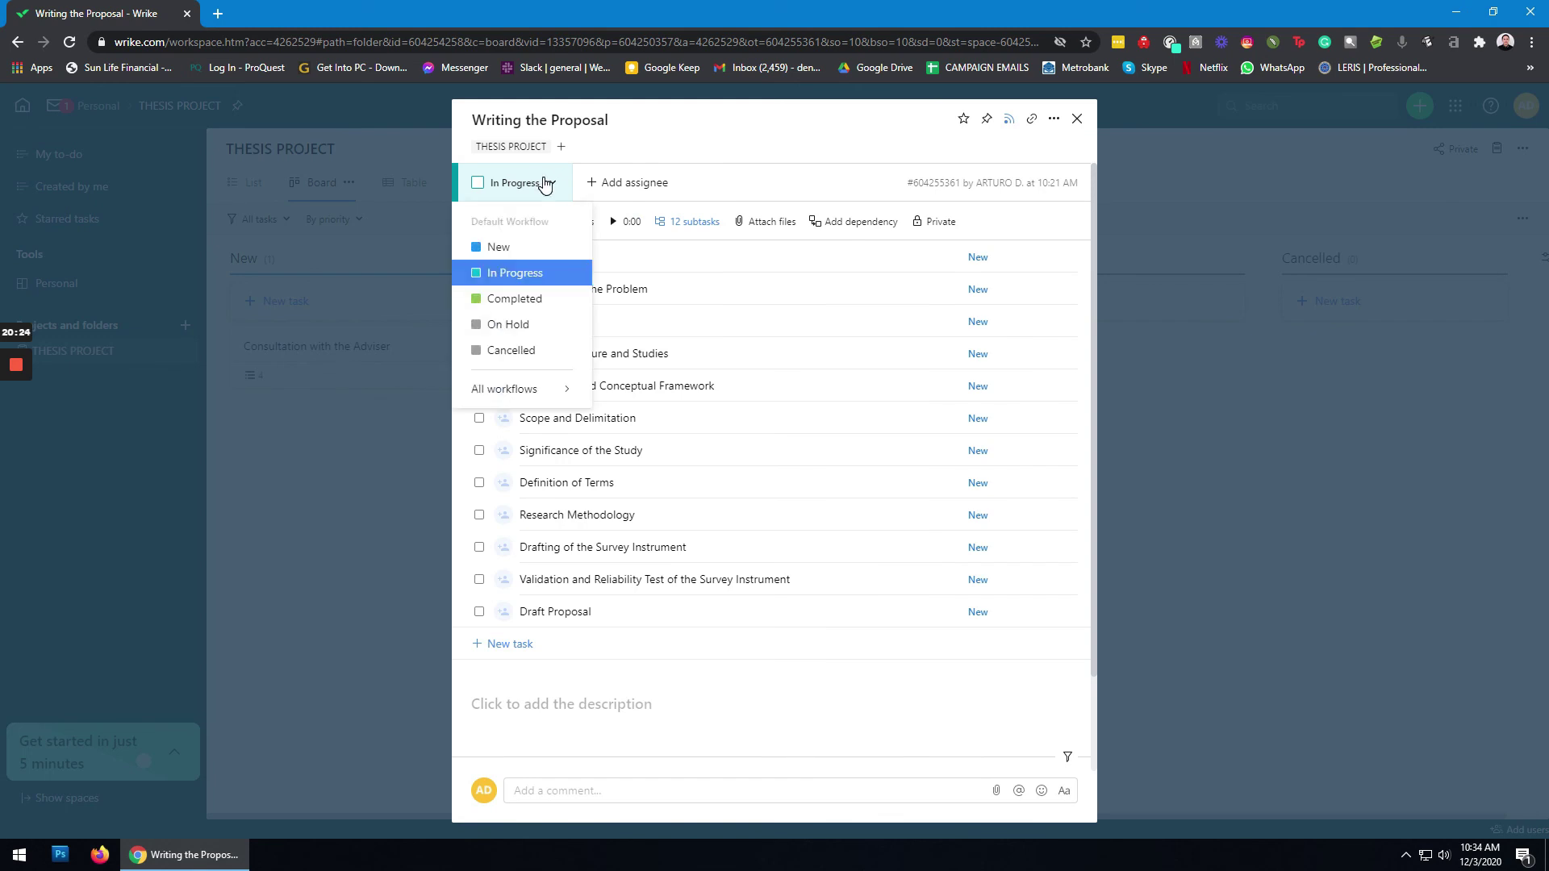
left_click(547, 184)
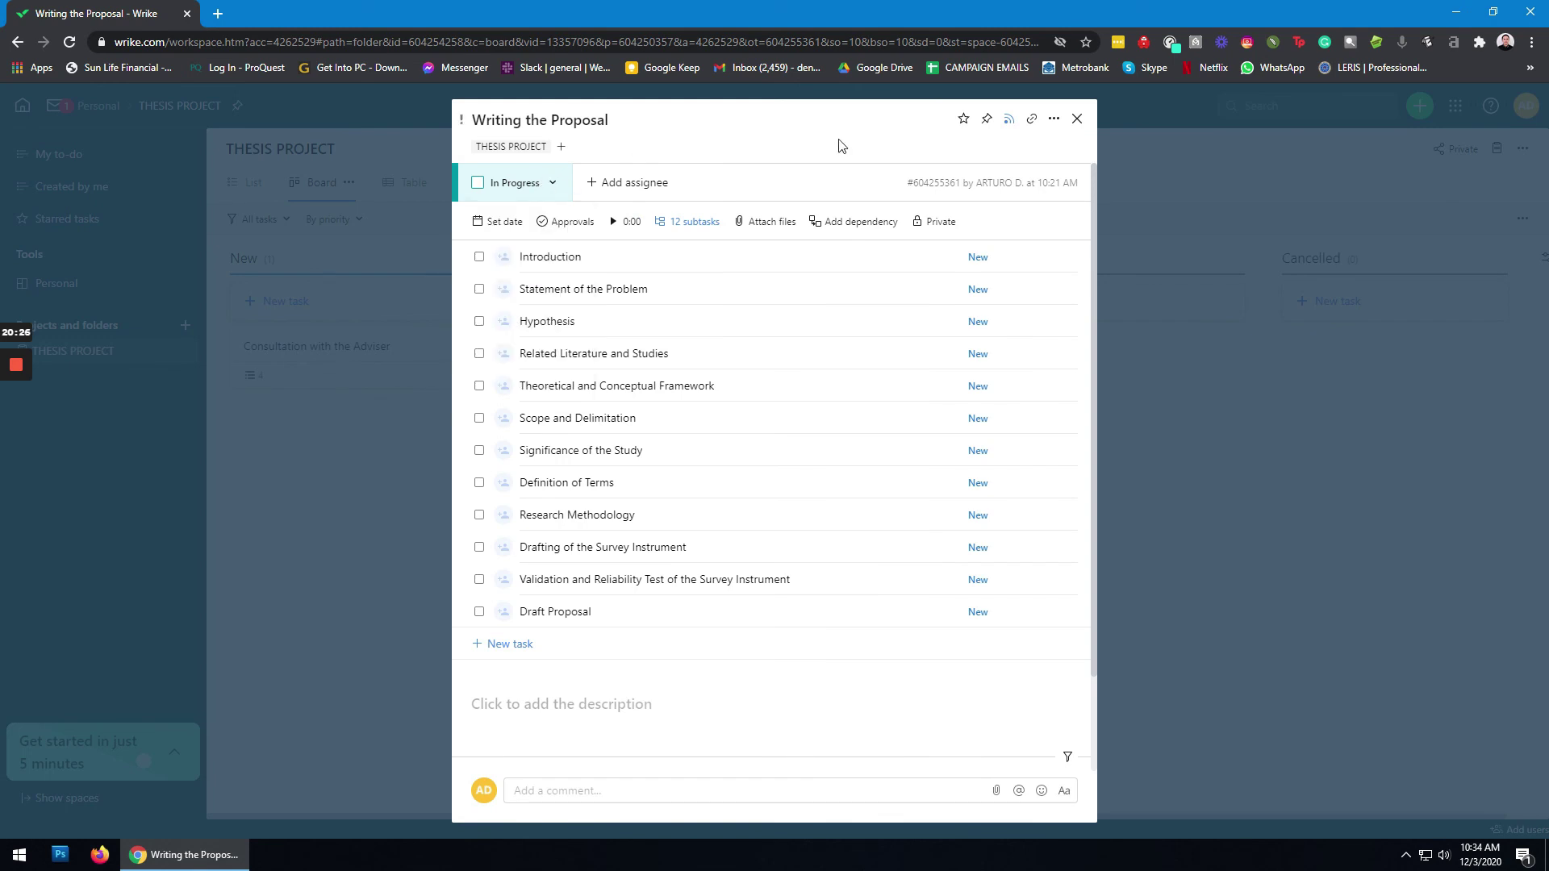
left_click(1078, 120)
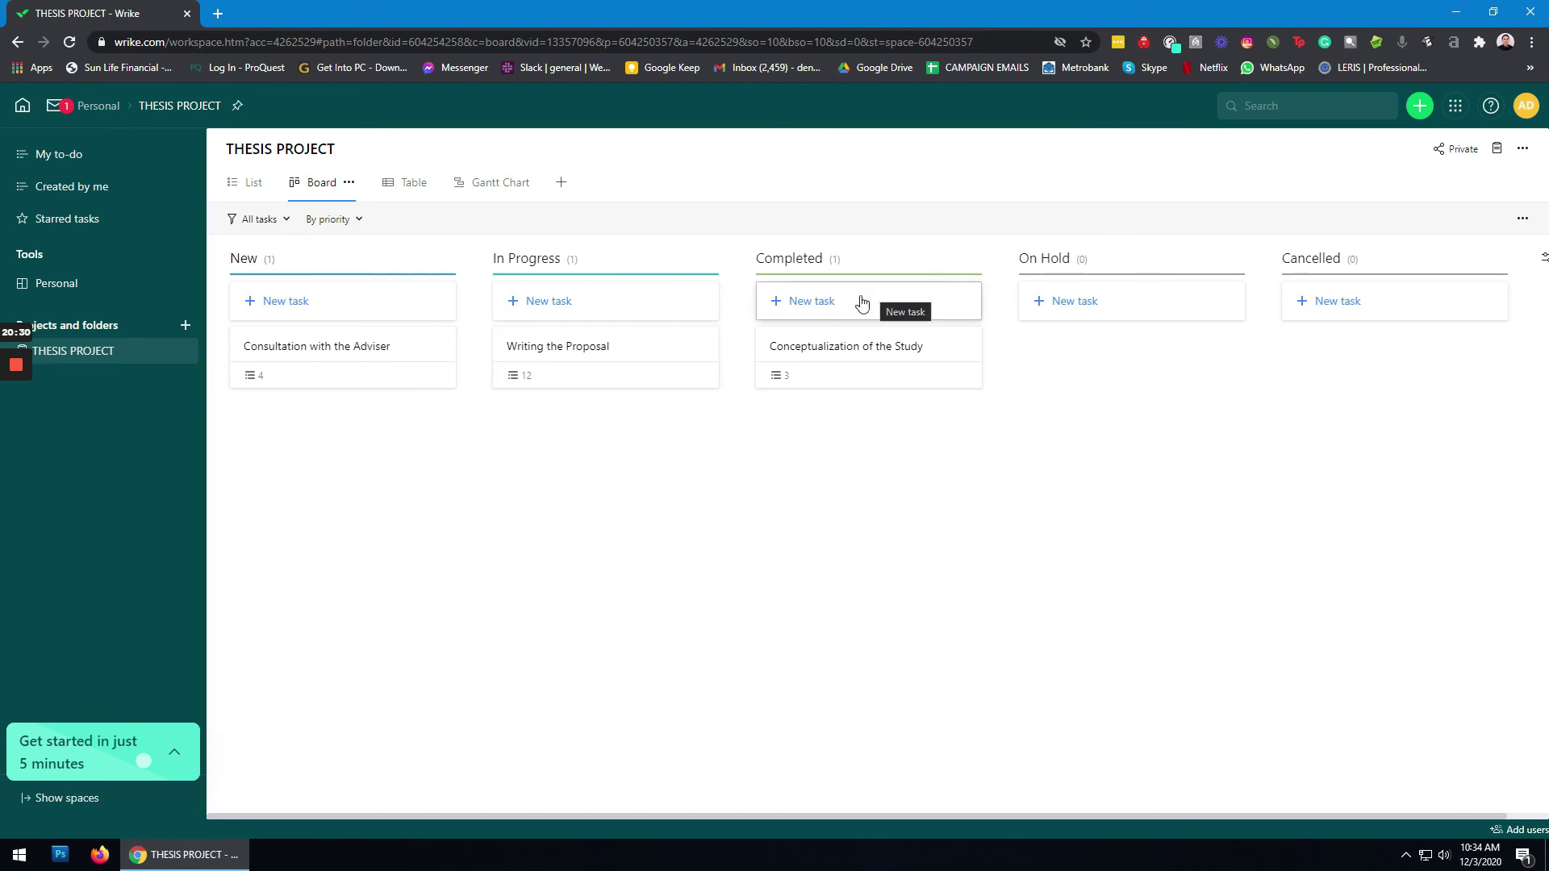
Step: View THESIS PROJECT in Table view, then in Gantt Chart view
left_click(396, 182)
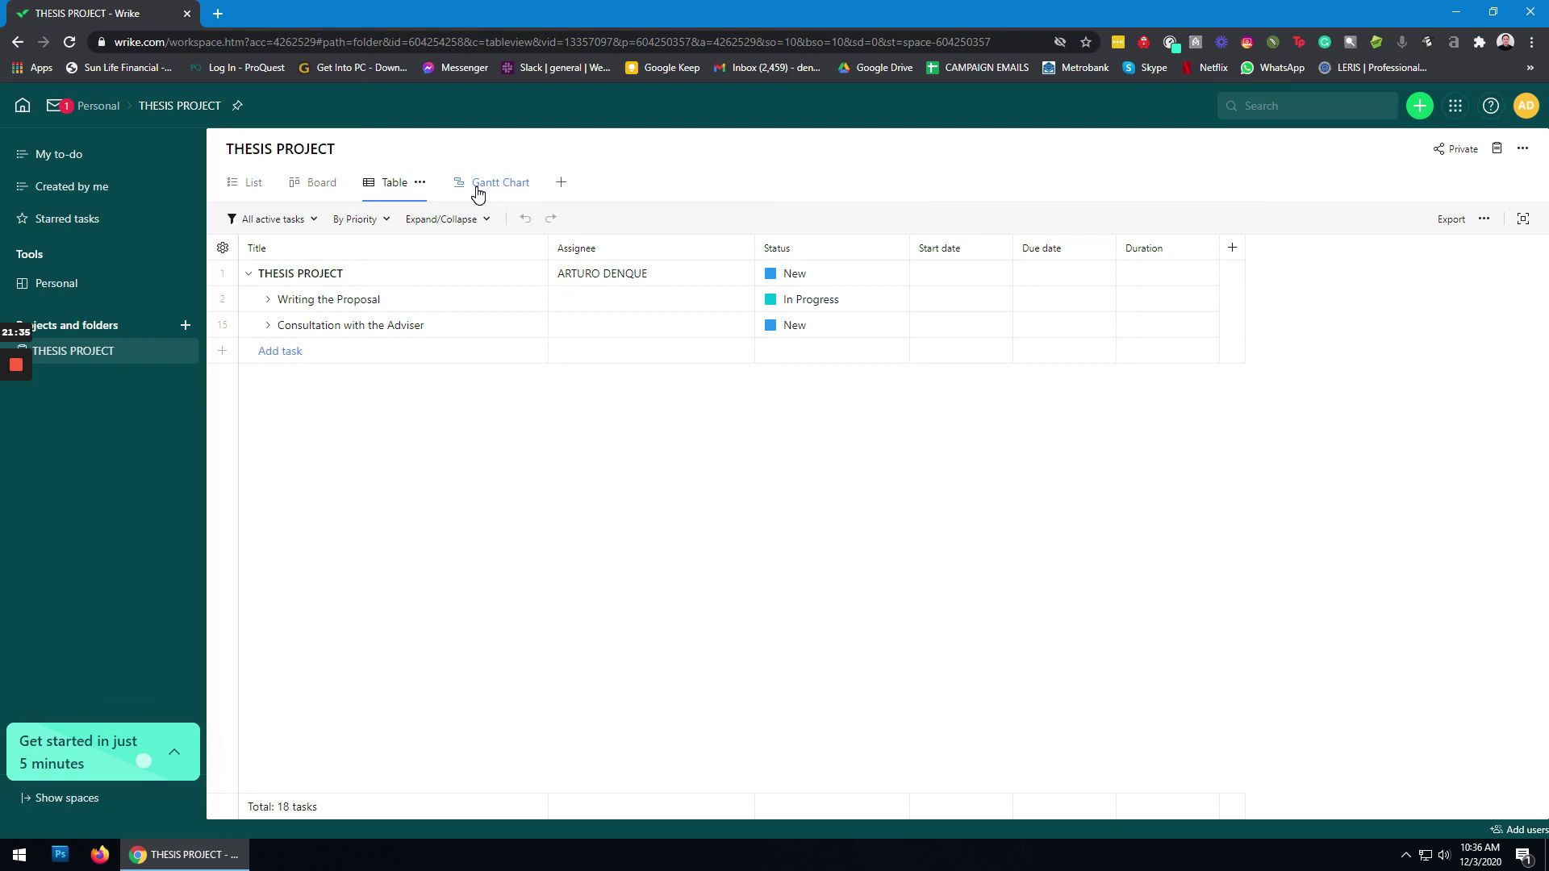
left_click(478, 190)
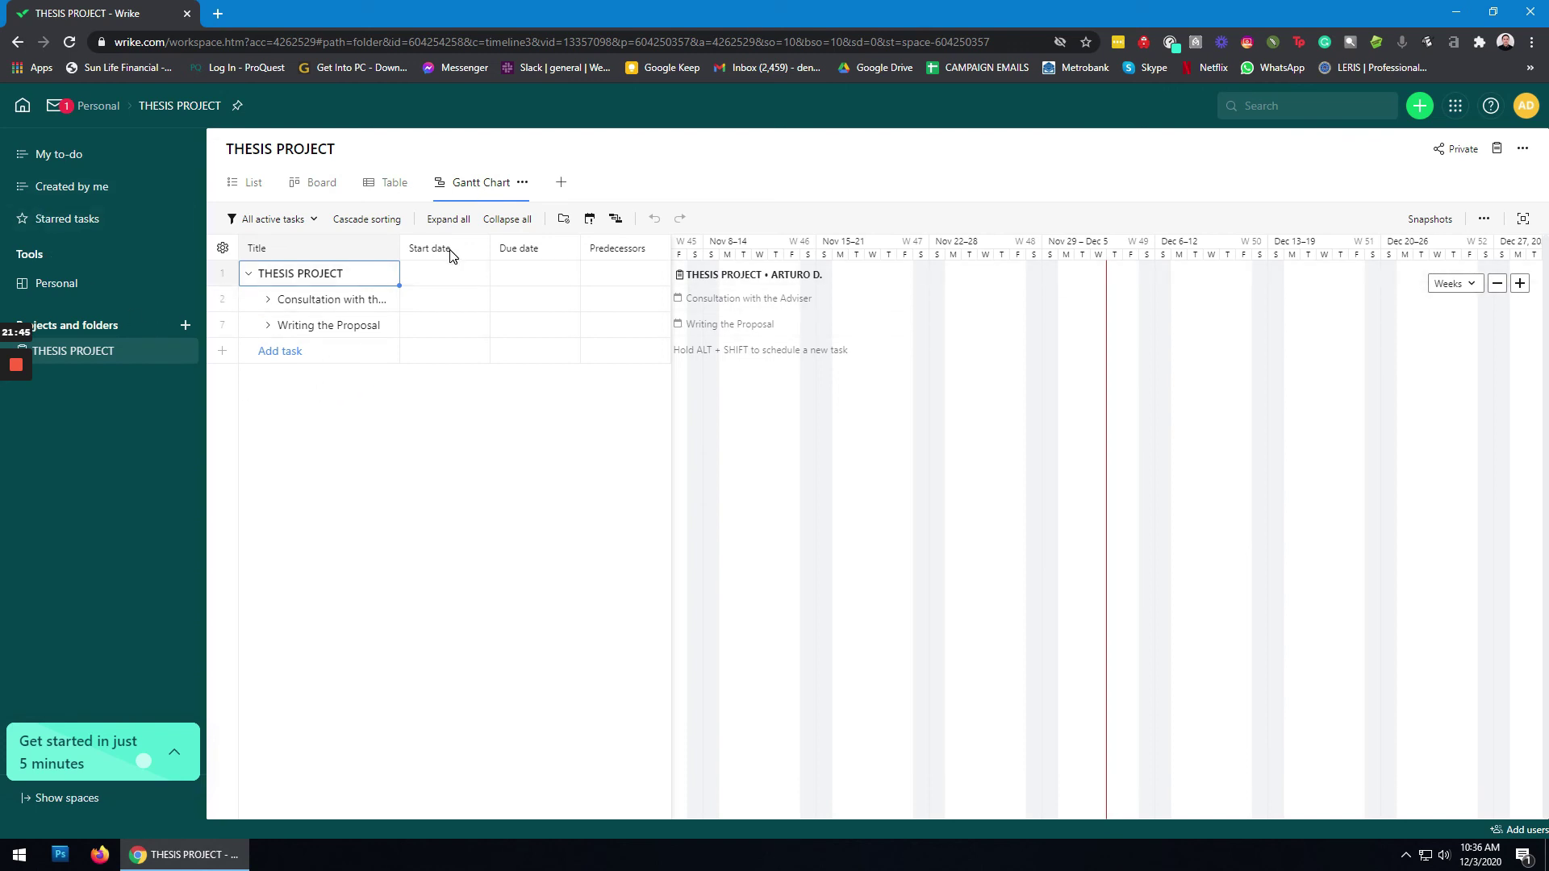
Step: Switch THESIS PROJECT back to Table view
left_click(389, 185)
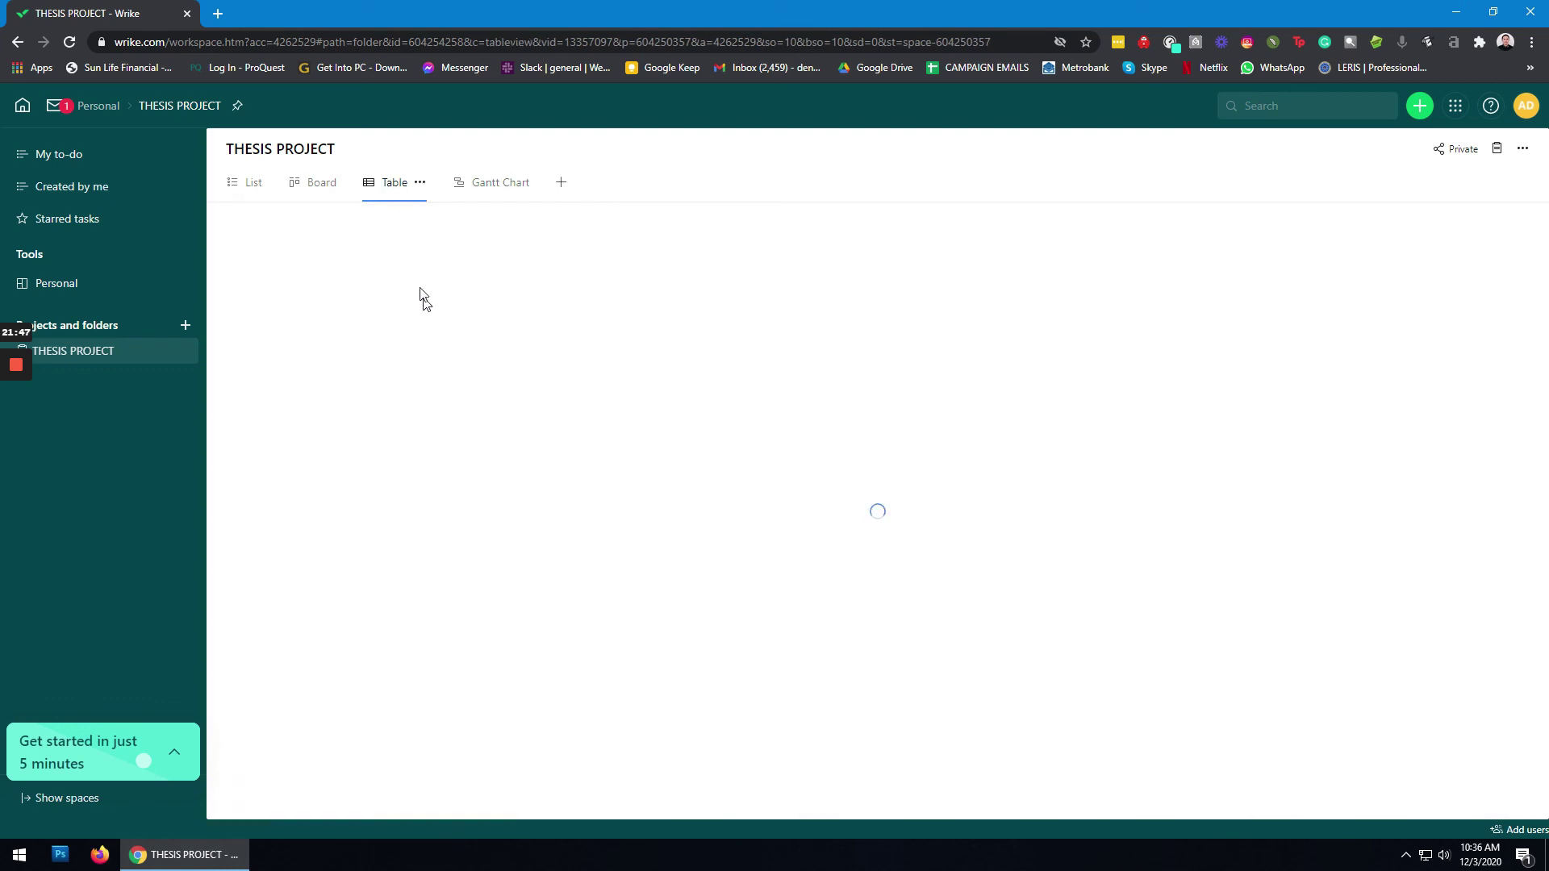